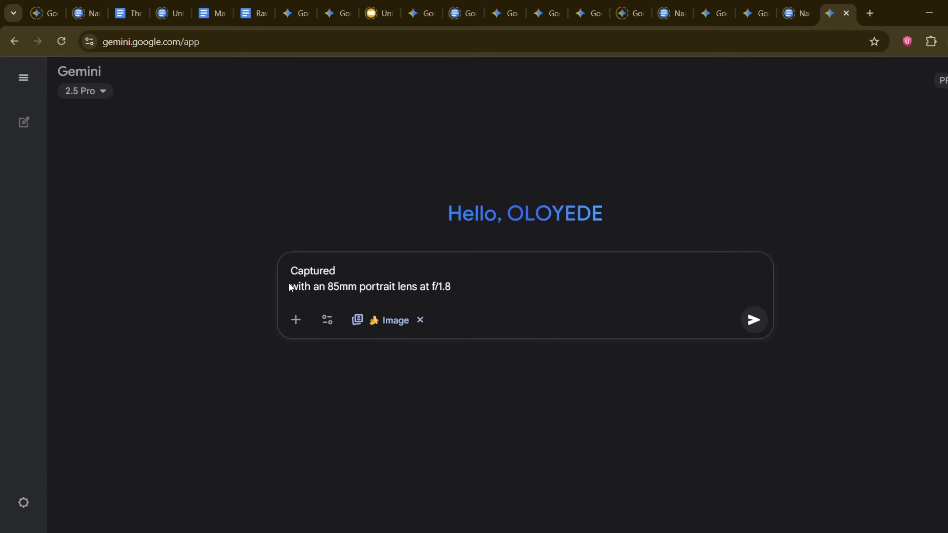
Step: Complete the prompt as "Captured with an 85mm portrait lens at f/1.8. generate the picture of a bird" and submit it
{"action": "key", "text": "BackSpace"}
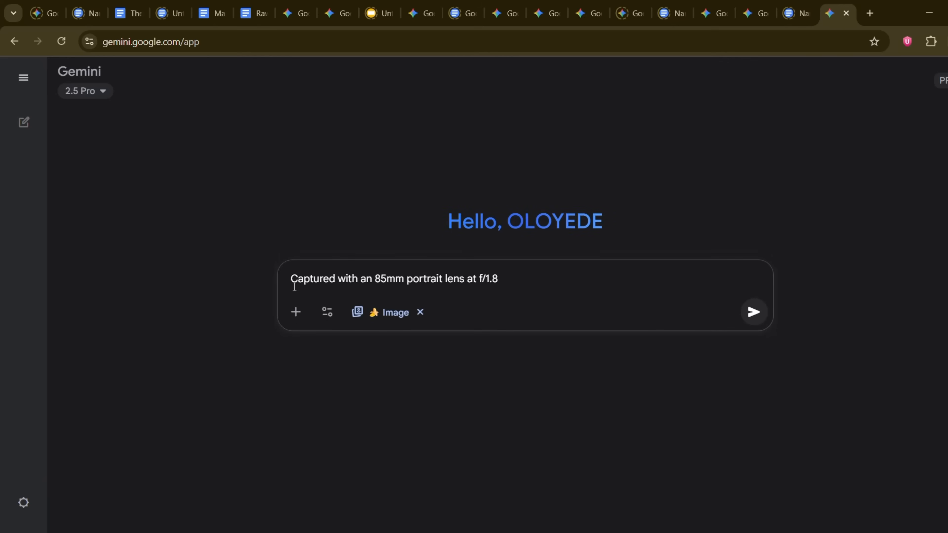
{"action": "type", "text": ". gene"}
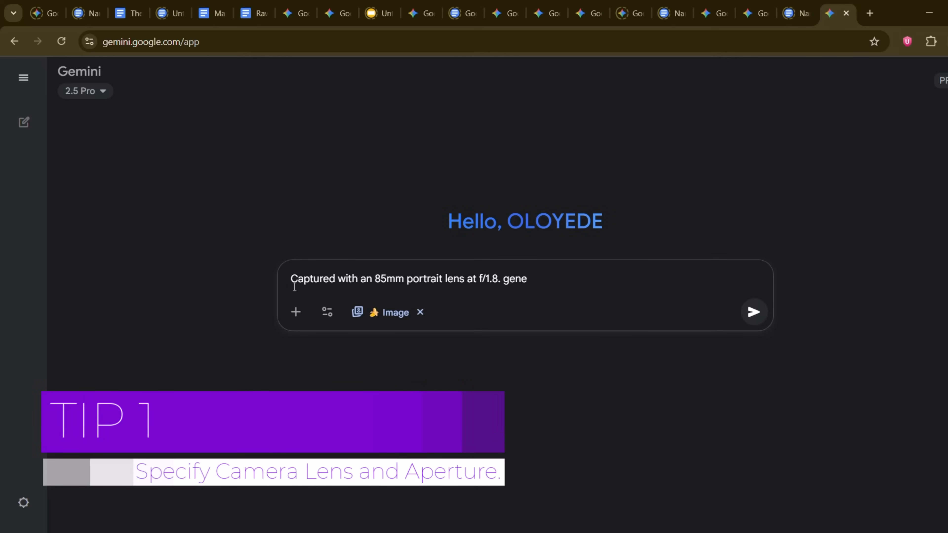
{"action": "type", "text": "rate te"}
{"action": "key", "text": "BackSpace"}
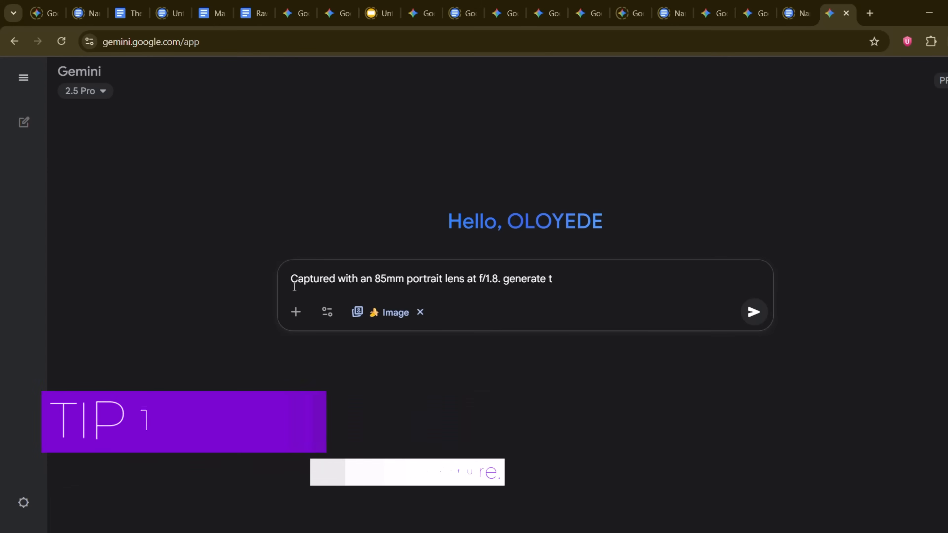
{"action": "type", "text": "he picture"}
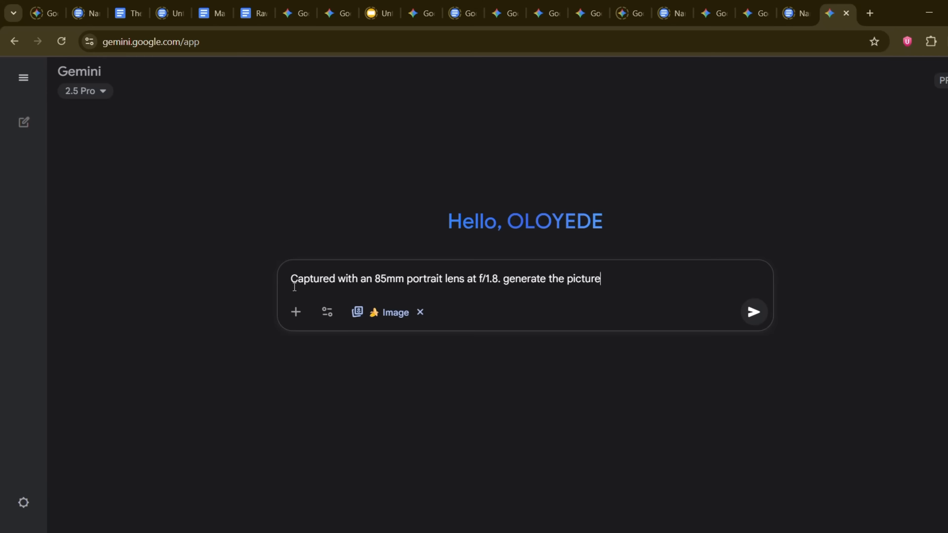
{"action": "type", "text": " of a bird"}
{"action": "key", "text": "Return"}
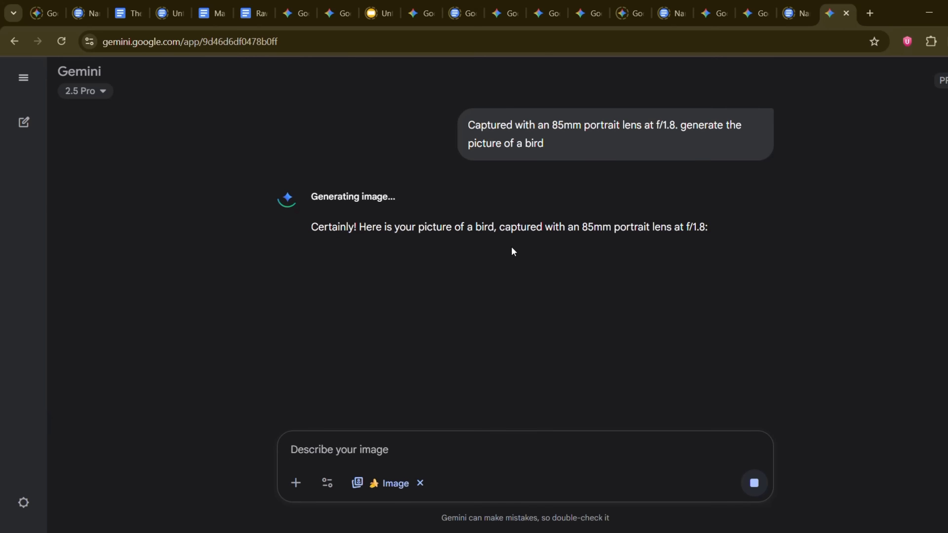
Step: View the generated bird image at full size, then return to the chat
{"action": "scroll", "coordinate": [523, 149], "scroll_direction": "down", "scroll_amount": 3}
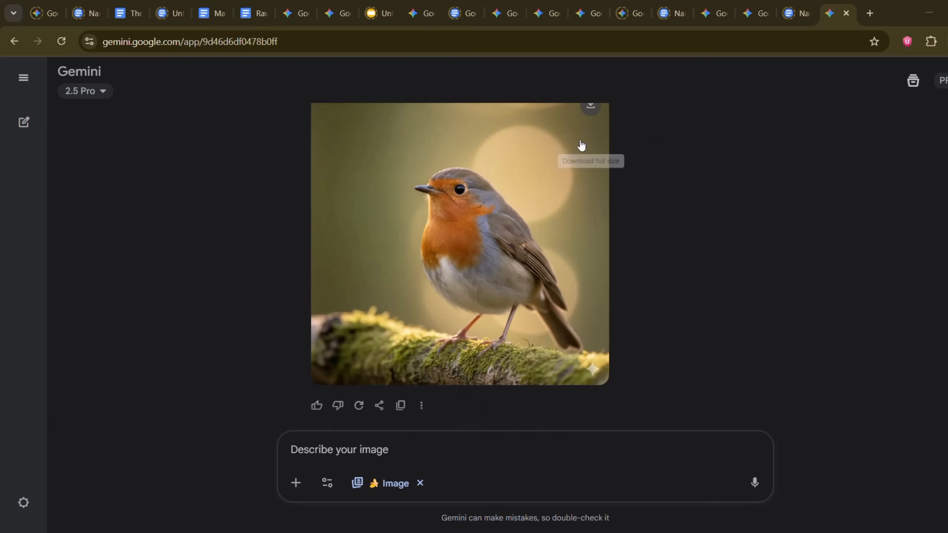
{"action": "left_click", "coordinate": [510, 221]}
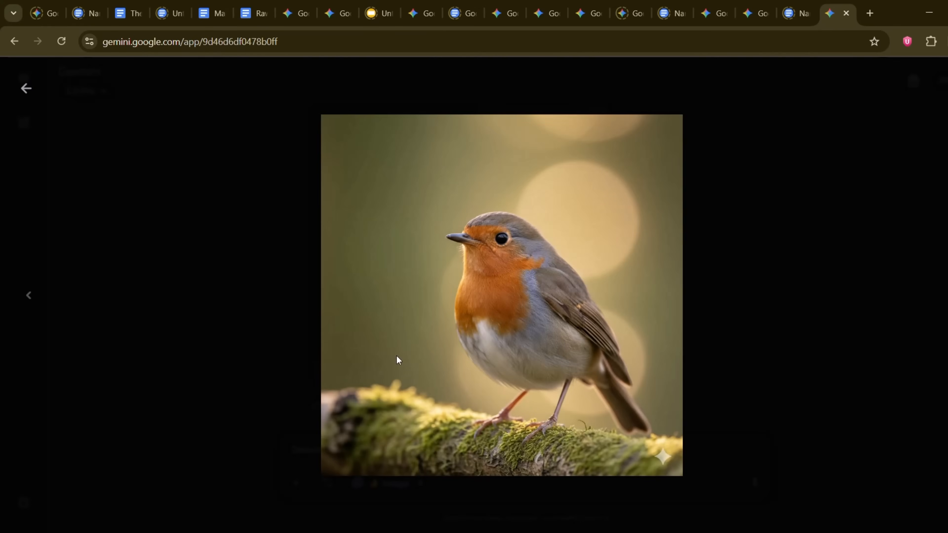
{"action": "left_click", "coordinate": [26, 88]}
Step: Paste the shot-type prompt listing ultra-wide worm's eye, close-up 3/4, medium and bird's-eye views, and join its broken lines
{"action": "left_click", "coordinate": [291, 450]}
{"action": "key", "text": "ctrl+v"}
{"action": "key", "text": "BackSpace"}
{"action": "key", "text": "BackSpace"}
{"action": "left_click", "coordinate": [293, 450]}
{"action": "key", "text": "BackSpace"}
Step: Begin the shot-type prompt with "generate 3 images of an elephant for me"
{"action": "left_click", "coordinate": [292, 434]}
{"action": "type", "text": "Generate an image using "}
{"action": "type", "text": "of a lady"}
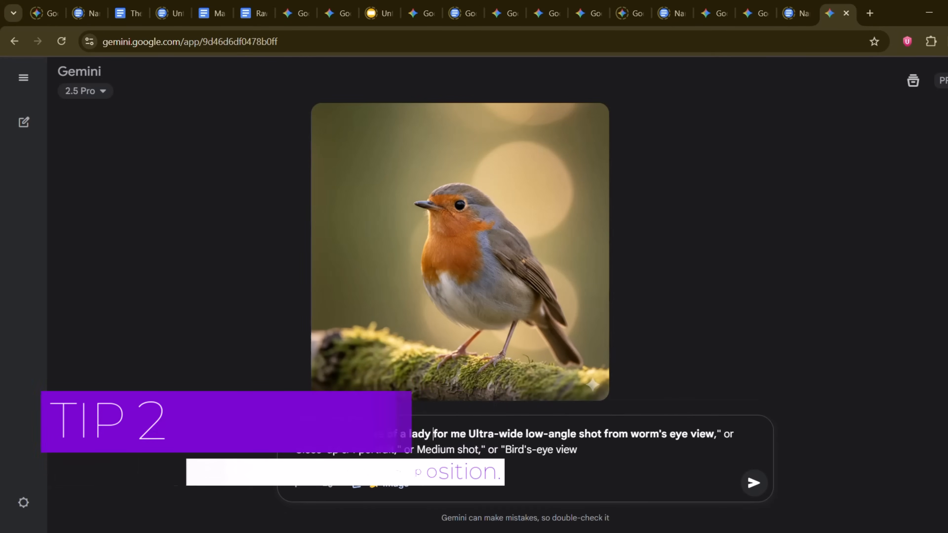
{"action": "key", "text": "BackSpace"}
{"action": "key", "text": "BackSpace"}
{"action": "key", "text": "BackSpace"}
{"action": "key", "text": "BackSpace"}
{"action": "key", "text": "BackSpace"}
{"action": "type", "text": "n elephant"}
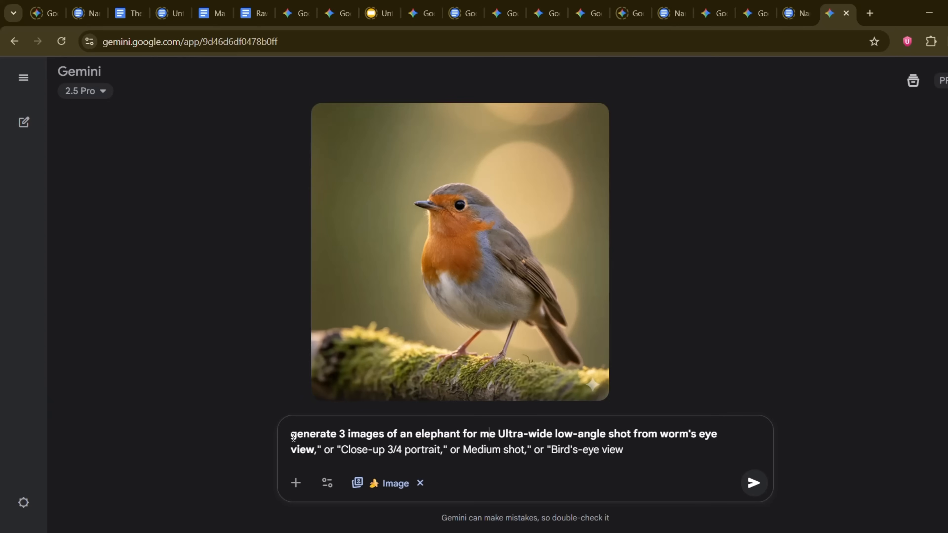
Step: Insert "one with" before the ultra-wide shot and replace "or" with "another with" before the close-up 3/4 portrait
{"action": "key", "text": "ctrl+Right"}
{"action": "type", "text": "one with"}
{"action": "left_click", "coordinate": [358, 450]}
{"action": "key", "text": "BackSpace"}
{"action": "key", "text": "BackSpace"}
{"action": "key", "text": "BackSpace"}
{"action": "type", "text": "another with"}
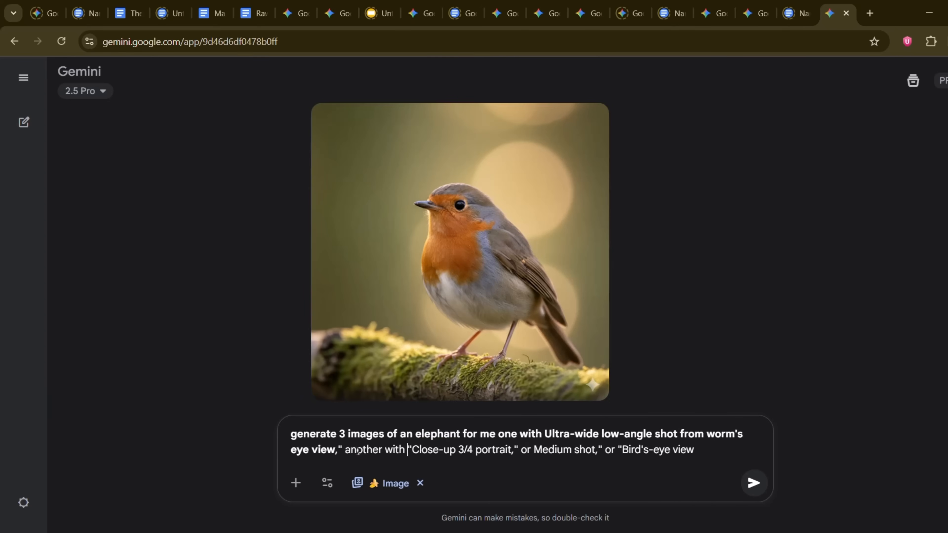
Step: Replace "or" with "another with" before the medium shot and "the last with" before the bird's-eye view, and submit the prompt
{"action": "left_click", "coordinate": [531, 452]}
{"action": "key", "text": "BackSpace"}
{"action": "key", "text": "BackSpace"}
{"action": "key", "text": "BackSpace"}
{"action": "type", "text": "another with Medium sho"}
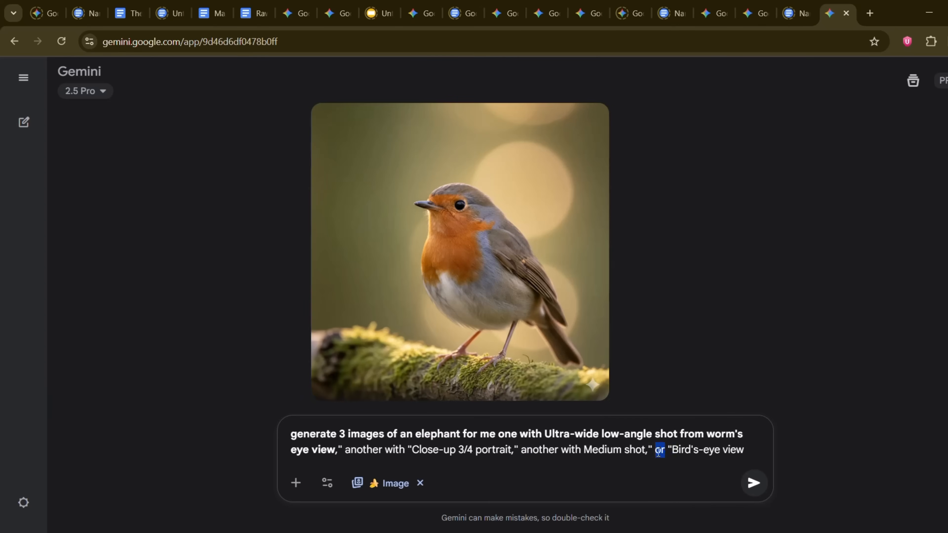
{"action": "type", "text": "t,\" the last with"}
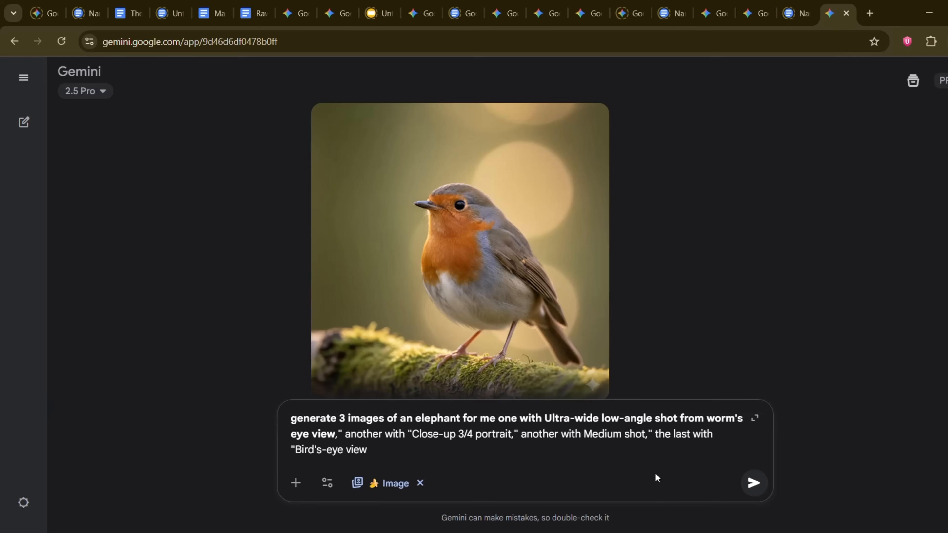
{"action": "key", "text": "Return"}
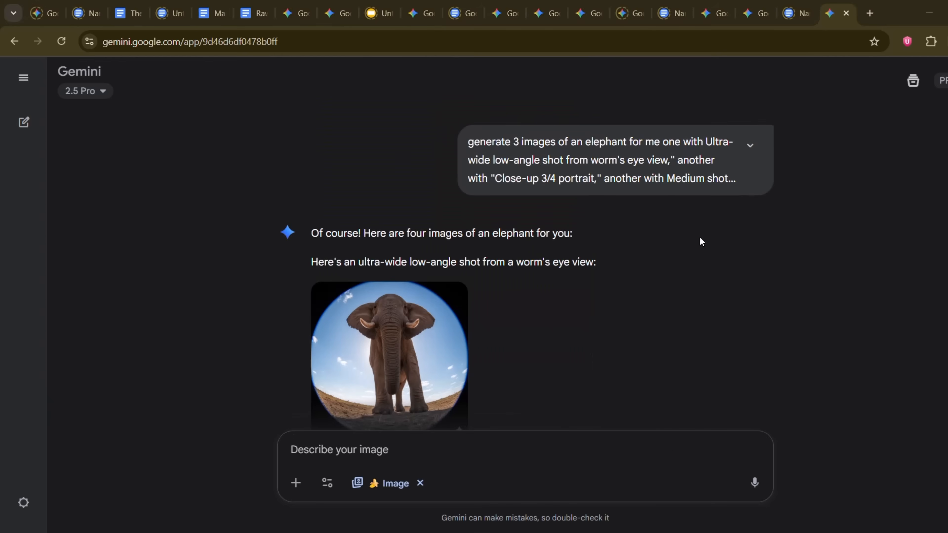
Step: View each generated elephant shot at full size to compare the camera angles
{"action": "scroll", "coordinate": [465, 190], "scroll_direction": "down", "scroll_amount": 2}
{"action": "left_click", "coordinate": [380, 282]}
{"action": "left_click", "coordinate": [26, 88]}
{"action": "scroll", "coordinate": [519, 215], "scroll_direction": "down", "scroll_amount": 3}
{"action": "left_click", "coordinate": [398, 272]}
{"action": "left_click", "coordinate": [25, 88]}
{"action": "scroll", "coordinate": [397, 229], "scroll_direction": "down", "scroll_amount": 3}
{"action": "left_click", "coordinate": [413, 279]}
{"action": "left_click", "coordinate": [25, 88]}
Step: Paste the lighting prompt (softbox, golden hour, neon) and begin it with "generate 3 different images for me of the same elephant"
{"action": "left_click", "coordinate": [351, 450]}
{"action": "type", "text": "Use \"three-point softbox setup\" for a clean studio look. Use \"soft, golden hour light streaming through a window\" for a natural, warm scene. Or go stylistic with \"vibrant pink, purple, and electric blue neon lights\" for a cyberpunk aesthetic."}
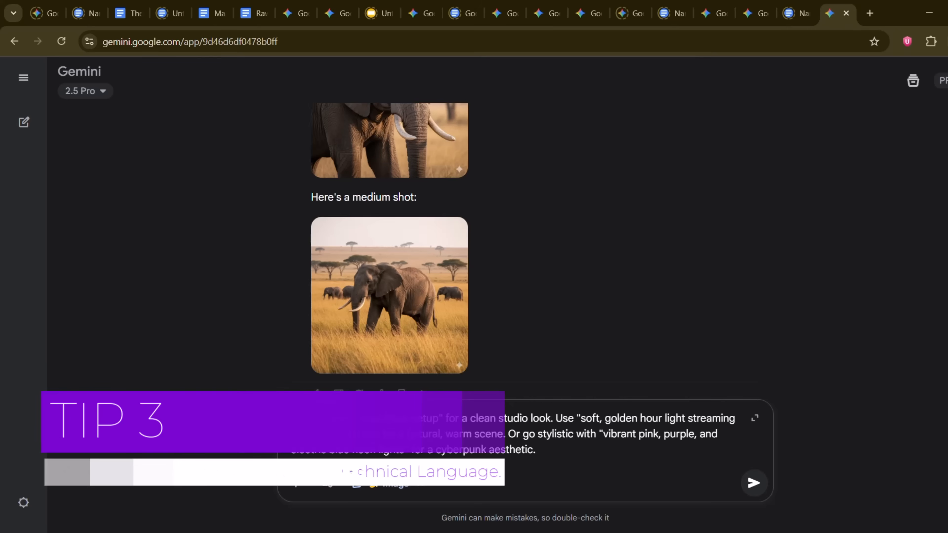
{"action": "left_click", "coordinate": [292, 418]}
{"action": "type", "text": "generate 3 different images for me of the same elephant Use \"three-point softbox setup\" for a"}
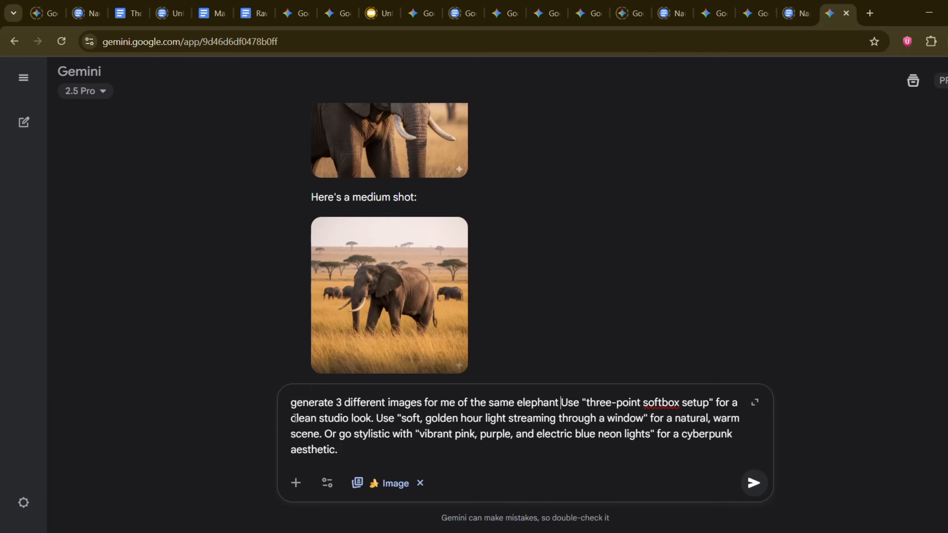
Step: Number the softbox and golden hour setups "1." and "2.", replace "Or" with "and" before the neon style, and submit the prompt
{"action": "key", "text": "BackSpace"}
{"action": "type", "text": ": 1. "}
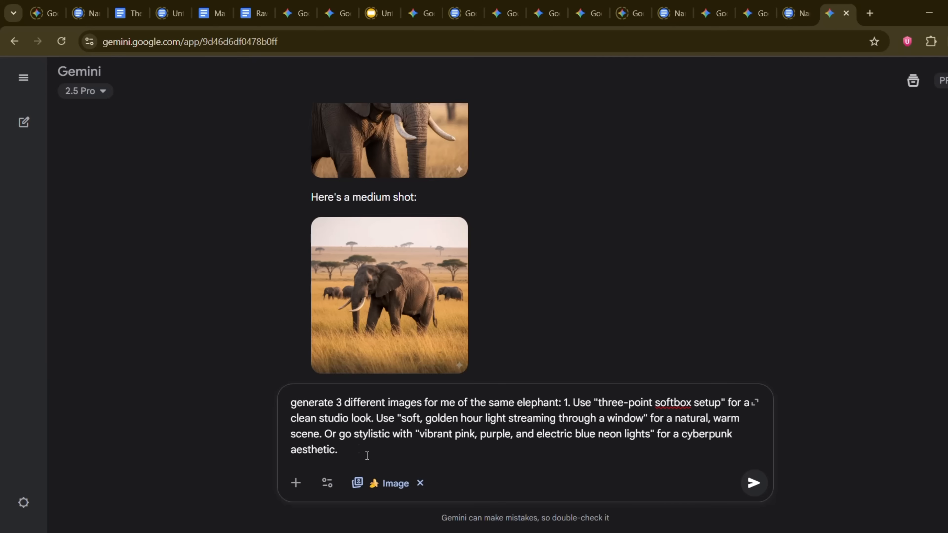
{"action": "type", "text": "2. "}
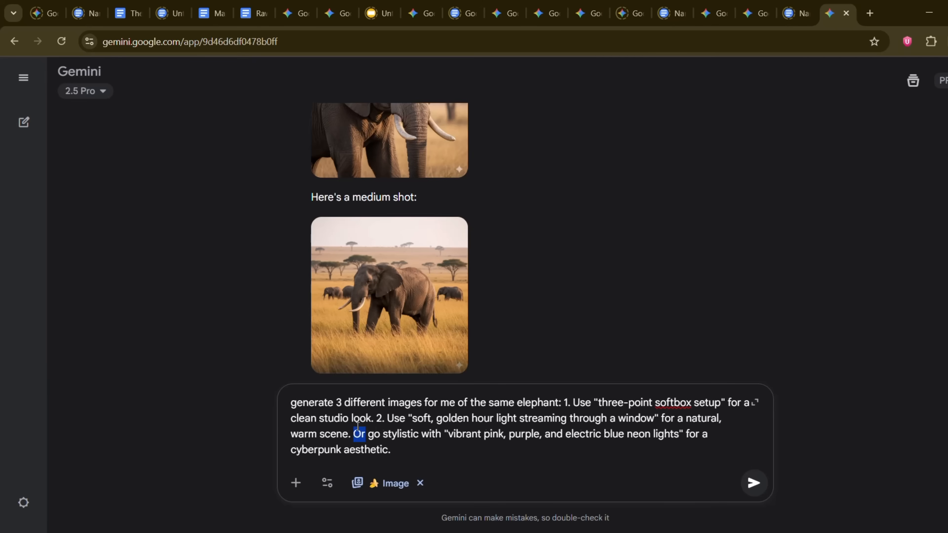
{"action": "type", "text": "and"}
{"action": "key", "text": "Return"}
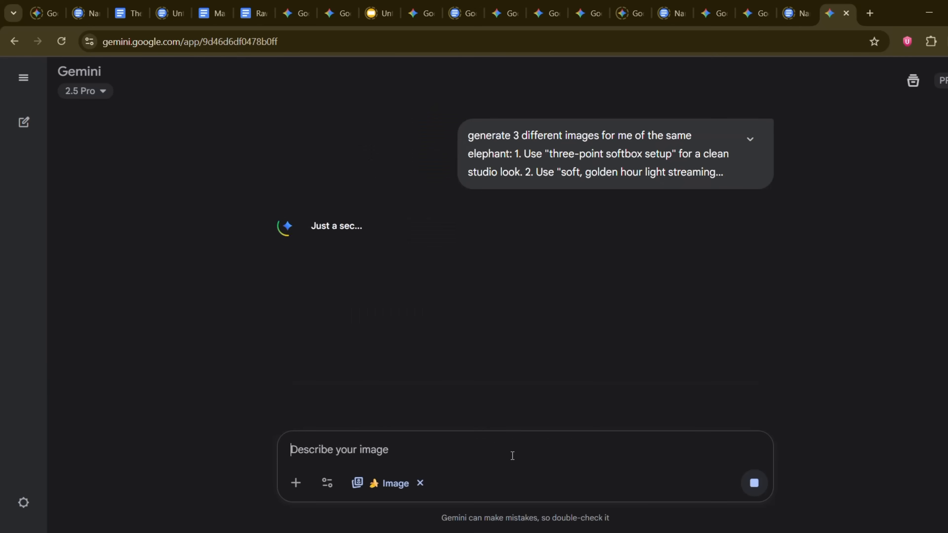
Step: View the generated softbox and golden hour elephant images at full size to compare the lighting
{"action": "scroll", "coordinate": [527, 249], "scroll_direction": "down", "scroll_amount": 4}
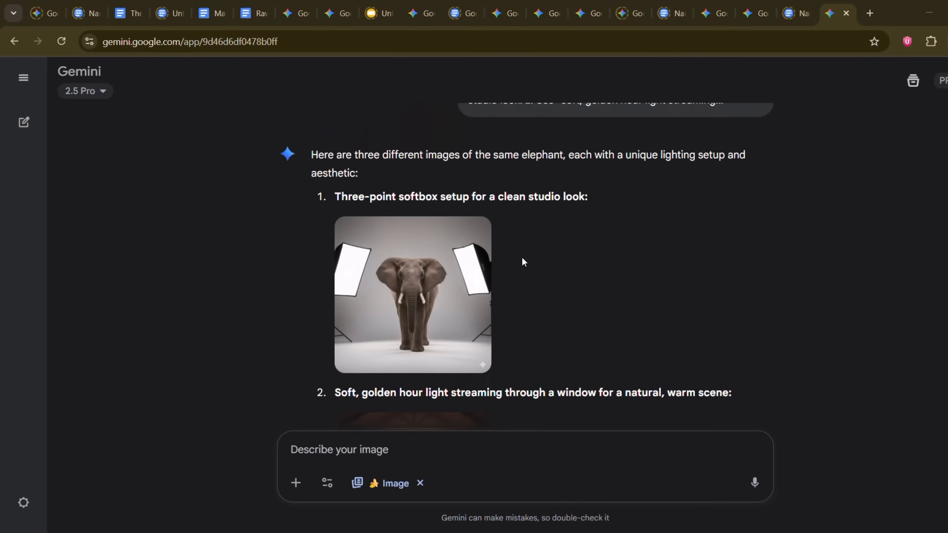
{"action": "left_click", "coordinate": [411, 298]}
{"action": "left_click", "coordinate": [947, 295]}
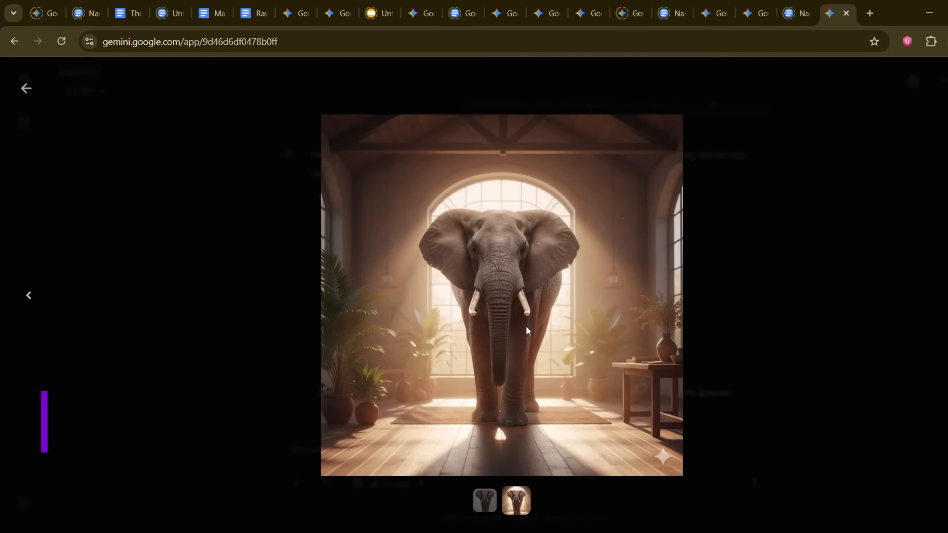
{"action": "left_click", "coordinate": [27, 88]}
{"action": "scroll", "coordinate": [467, 211], "scroll_direction": "down", "scroll_amount": 4}
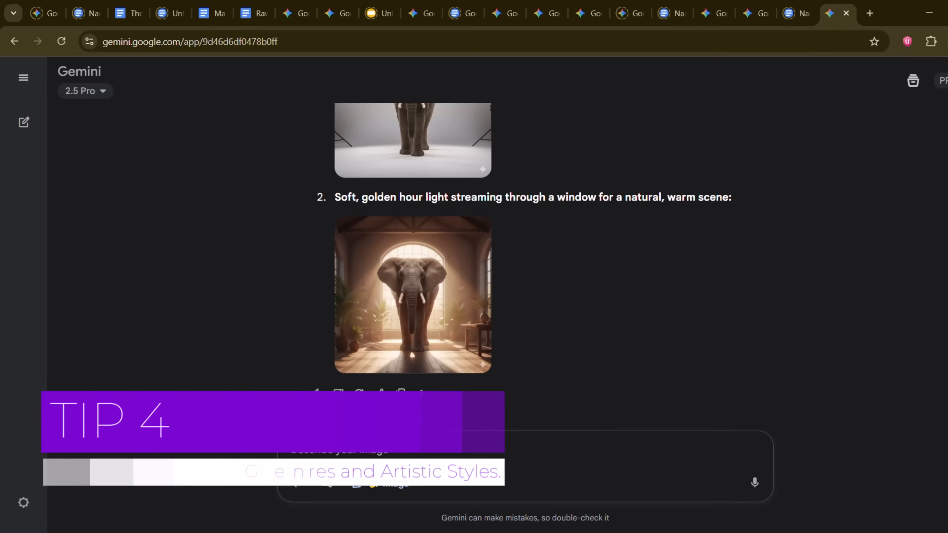
Step: Paste the film noir, cinematic and sci-fi style prompt, prefixed with "alright use these two different style for the elephant, create 2 different images for the elephant"
{"action": "key", "text": "ctrl+v"}
{"action": "key", "text": "BackSpace"}
{"action": "type", "text": "create an elephant in "}
{"action": "type", "text": "differemnt"}
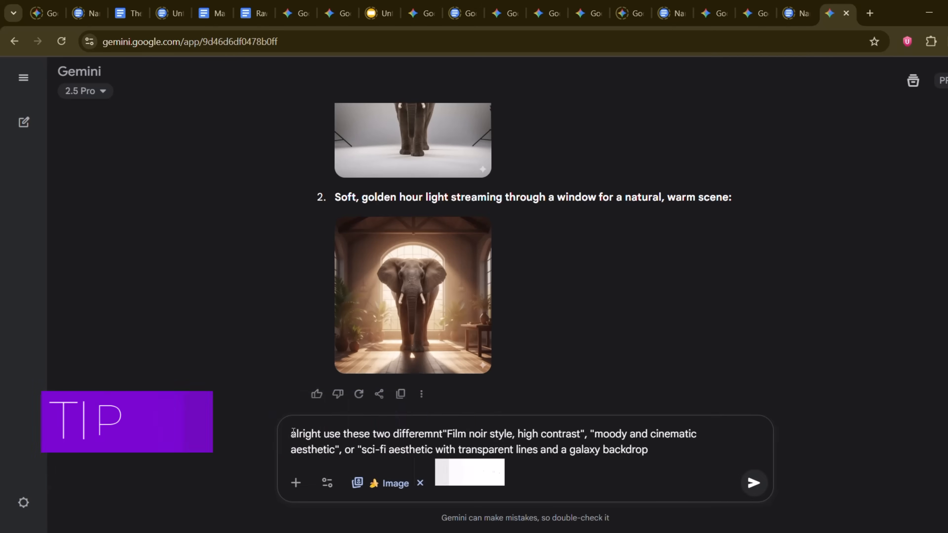
{"action": "key", "text": "BackSpace"}
{"action": "key", "text": "BackSpace"}
{"action": "key", "text": "BackSpace"}
{"action": "key", "text": "BackSpace"}
{"action": "type", "text": "nt style for the "}
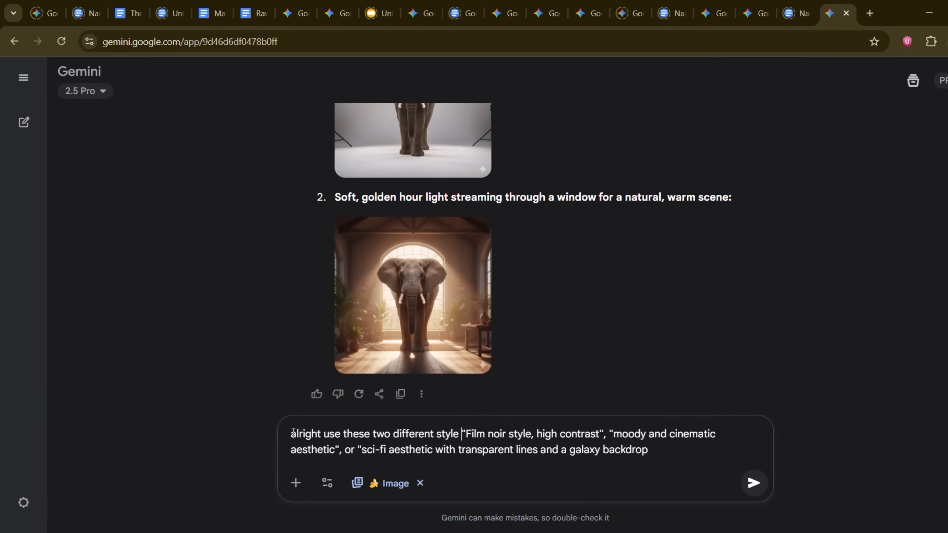
{"action": "type", "text": "elephant, create 2 different images"}
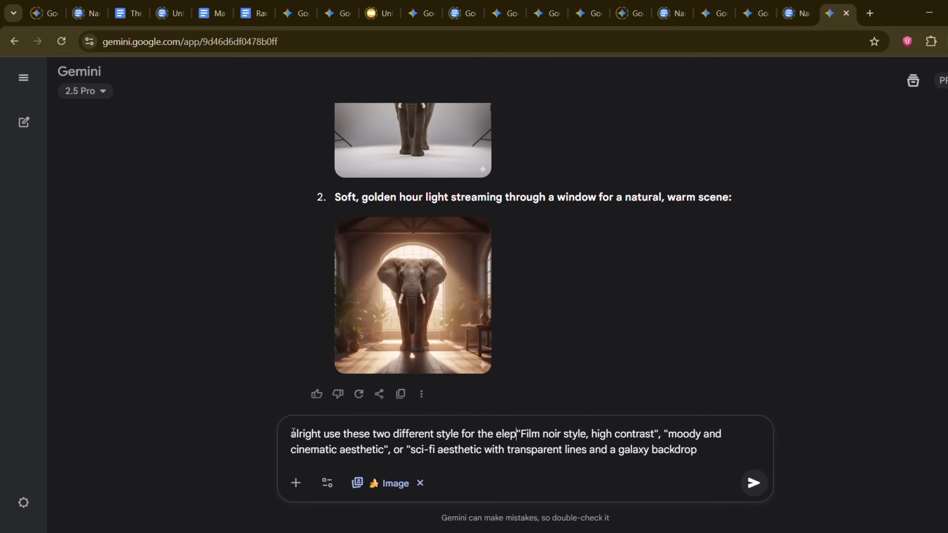
{"action": "type", "text": " for the elephant "}
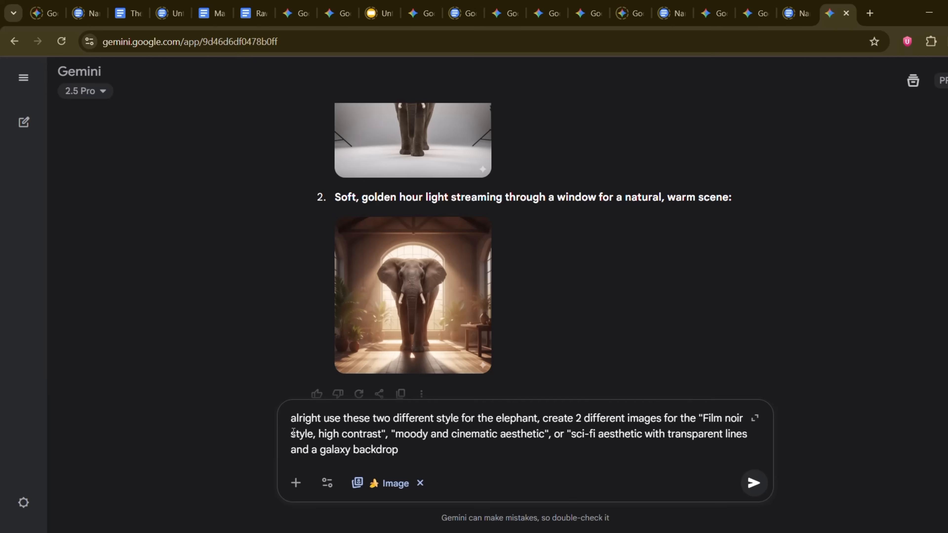
{"action": "type", "text": "1."}
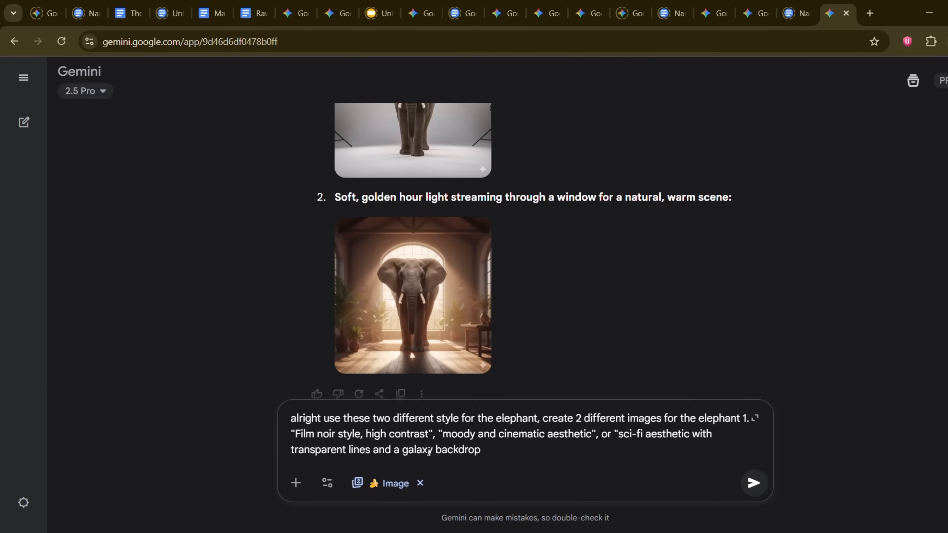
Step: Number the artistic styles "1." and "2." in the elephant prompt and submit it
{"action": "key", "text": "BackSpace"}
{"action": "key", "text": "BackSpace"}
{"action": "type", "text": "2."}
{"action": "key", "text": "Return"}
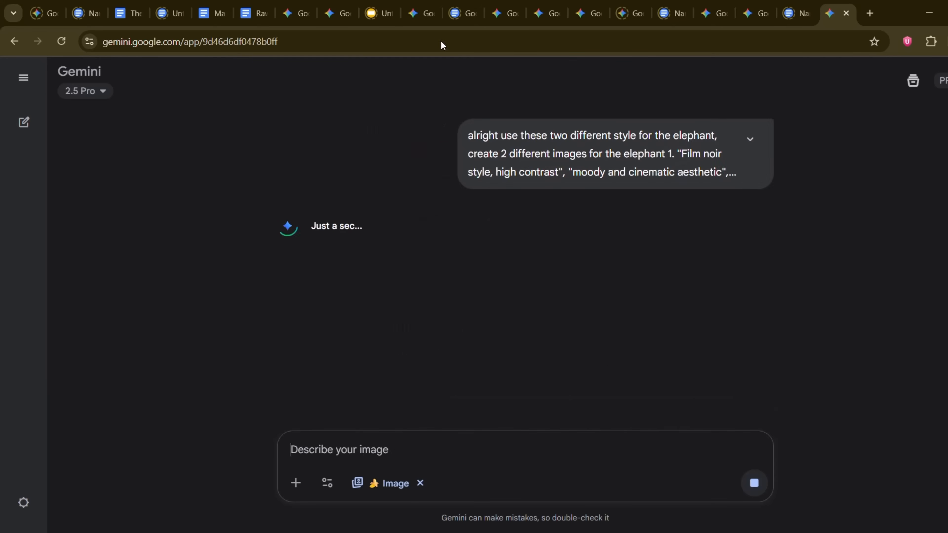
Step: Check the generated elephant at full size, and submit the pasted prompt "An empty, deserted street with no signs of traffic"
{"action": "left_click", "coordinate": [584, 325]}
{"action": "left_click", "coordinate": [26, 89]}
{"action": "left_click", "coordinate": [351, 462]}
{"action": "type", "text": "An empty, deserted street with no signs of traffic"}
{"action": "left_click", "coordinate": [291, 452]}
{"action": "key", "text": "BackSpace"}
{"action": "key", "text": "Return"}
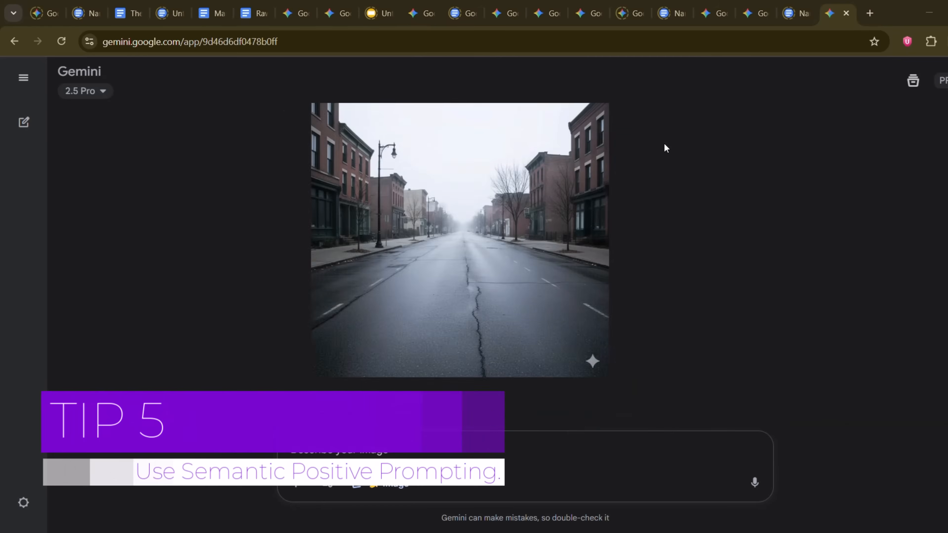
Step: View the generated street image at full size and paste the high shutter speed prompt
{"action": "left_click", "coordinate": [596, 223]}
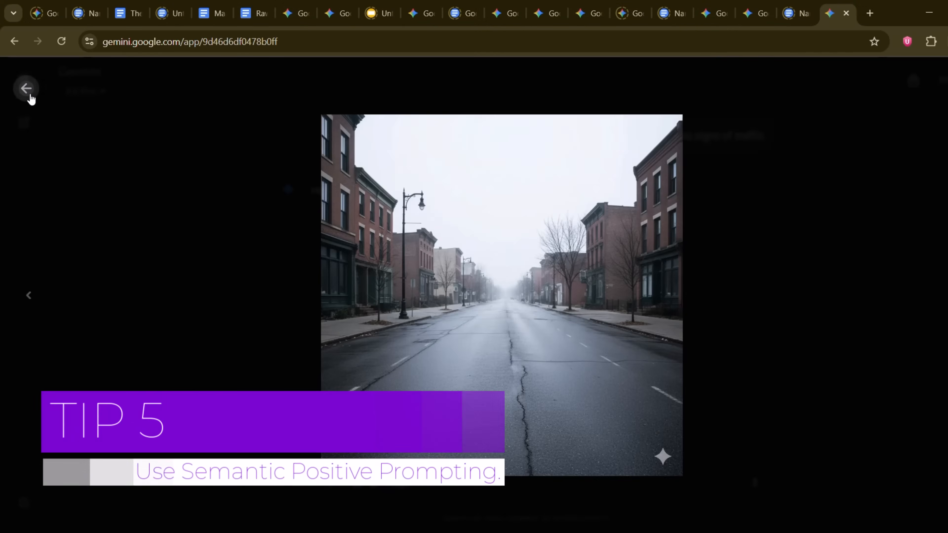
{"action": "left_click", "coordinate": [26, 88]}
{"action": "key", "text": "ctrl+v"}
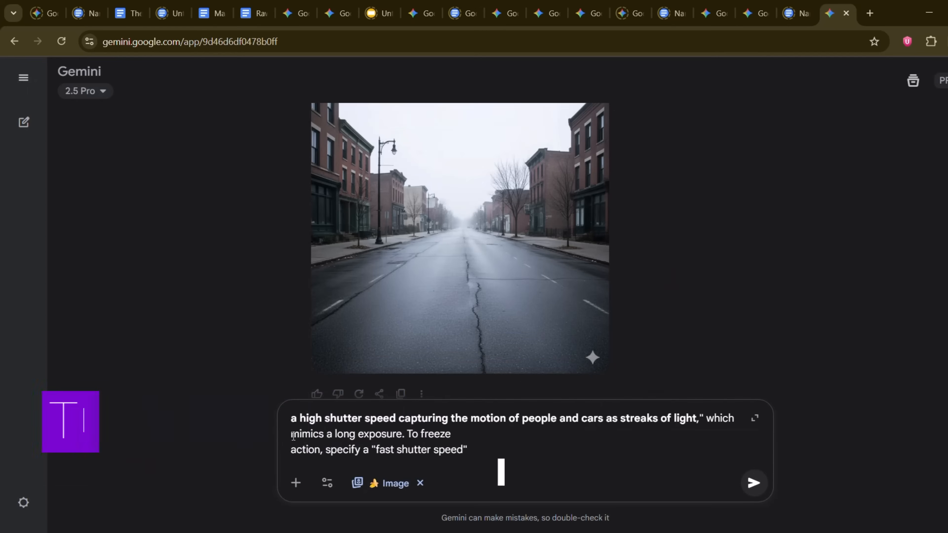
Step: Paste "An empty, deserted street with no signs of traffic" again, join it on one line, and submit it
{"action": "key", "text": "Return"}
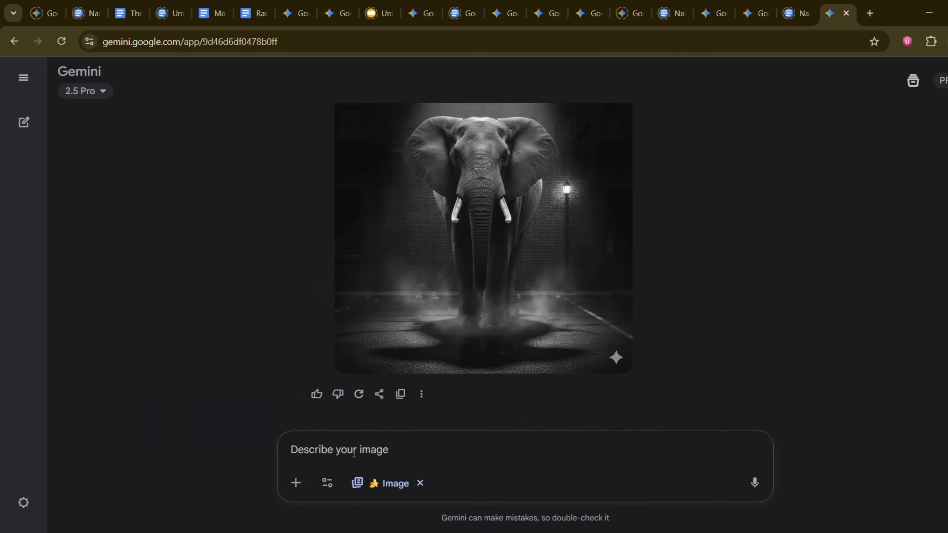
{"action": "type", "text": "An  empty, deserted street with no signs of traffic"}
{"action": "left_click", "coordinate": [293, 453]}
{"action": "key", "text": "BackSpace"}
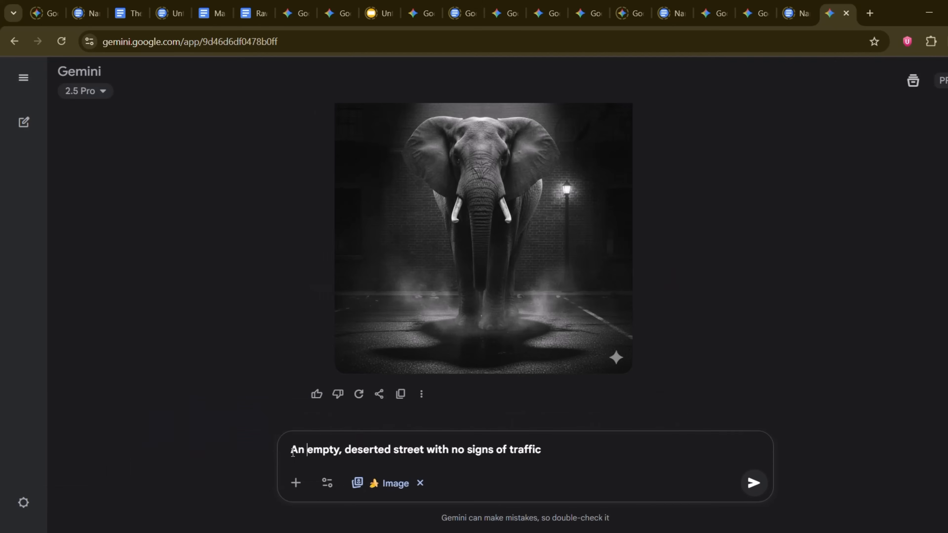
{"action": "key", "text": "Return"}
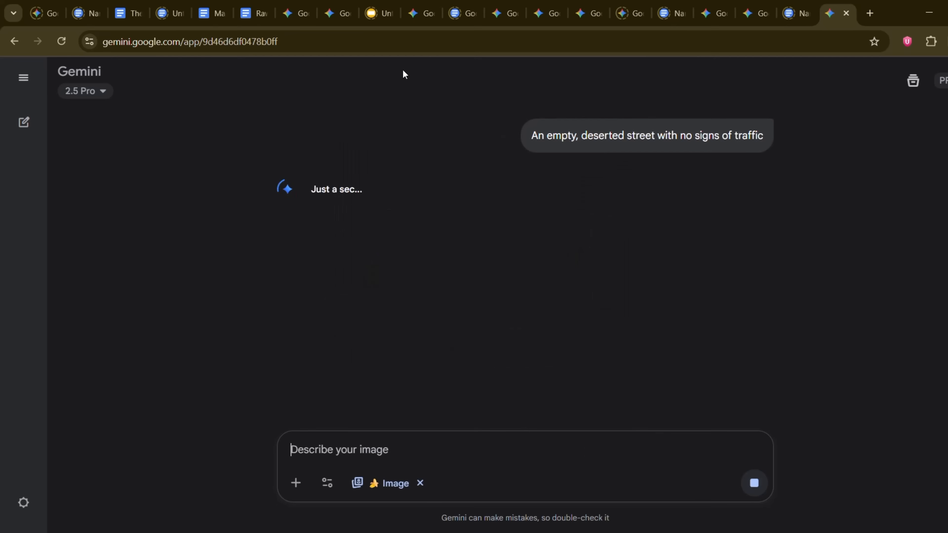
Step: View the generated deserted street image at full size and return to the chat
{"action": "scroll", "coordinate": [662, 146], "scroll_direction": "down", "scroll_amount": 3}
{"action": "left_click", "coordinate": [483, 273]}
{"action": "left_click", "coordinate": [26, 89]}
Step: Paste the prompt about a high shutter speed capturing people and cars as streaks of light, and join its broken lines
{"action": "type", "text": "a high shutter speed capturing the motion of people and cars as streaks of light,\" which mimics a long exposure. To freeze action, specify a \"fast shutter speed\""}
{"action": "left_click", "coordinate": [292, 420]}
{"action": "key", "text": "BackSpace"}
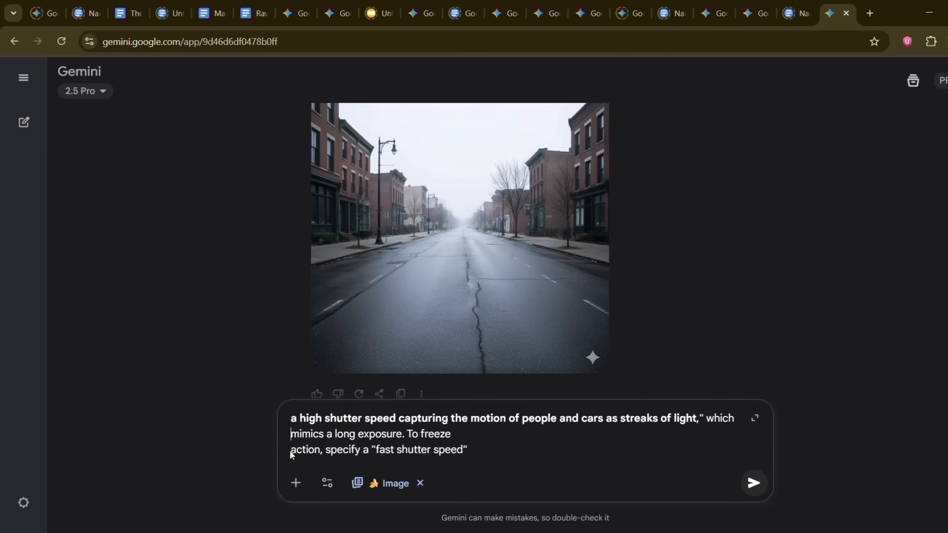
{"action": "left_click", "coordinate": [292, 452]}
{"action": "key", "text": "BackSpace"}
Step: Delete the sentence "To freeze action, specify a "fast shutter speed"" and begin the shutter speed prompt with "generate"
{"action": "left_click_drag", "start_coordinate": [630, 450], "coordinate": [409, 448]}
{"action": "key", "text": "ctrl+c"}
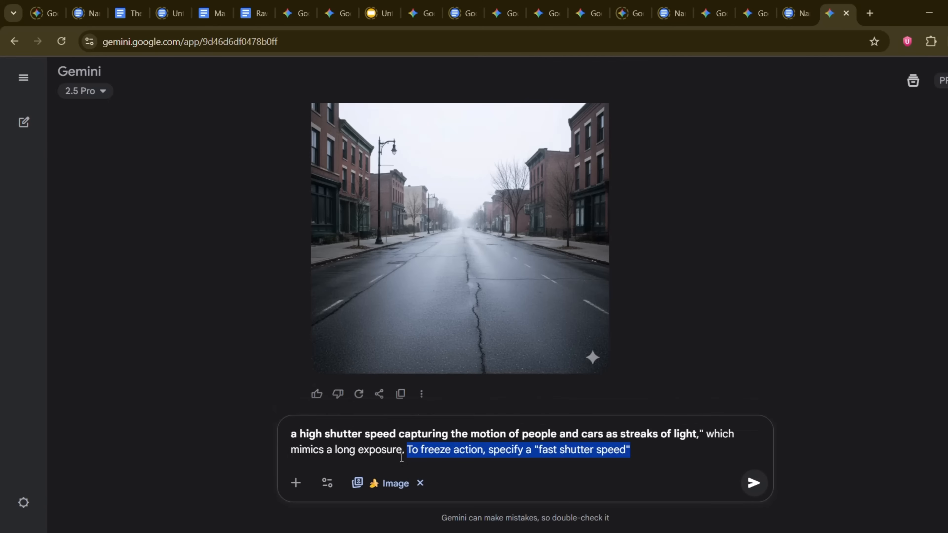
{"action": "key", "text": "BackSpace"}
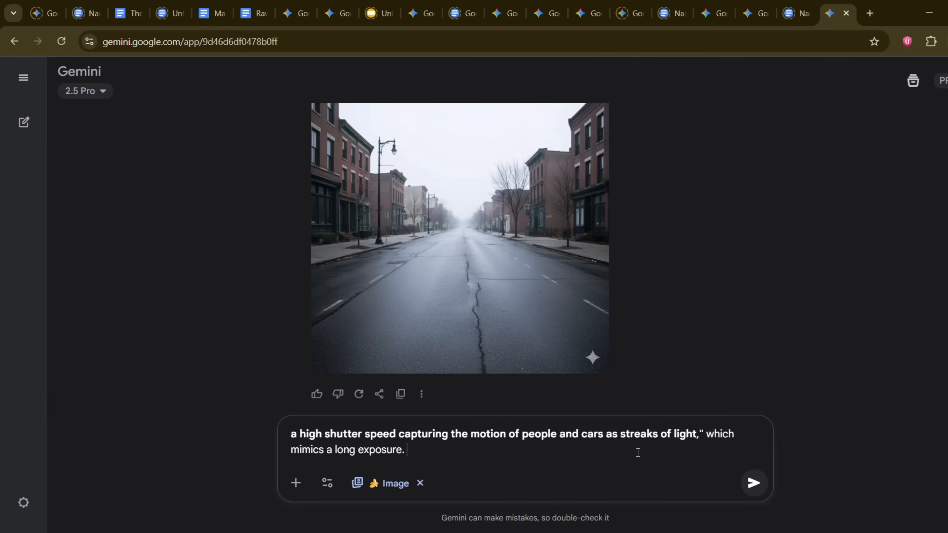
{"action": "left_click", "coordinate": [294, 433]}
{"action": "type", "text": "generate"}
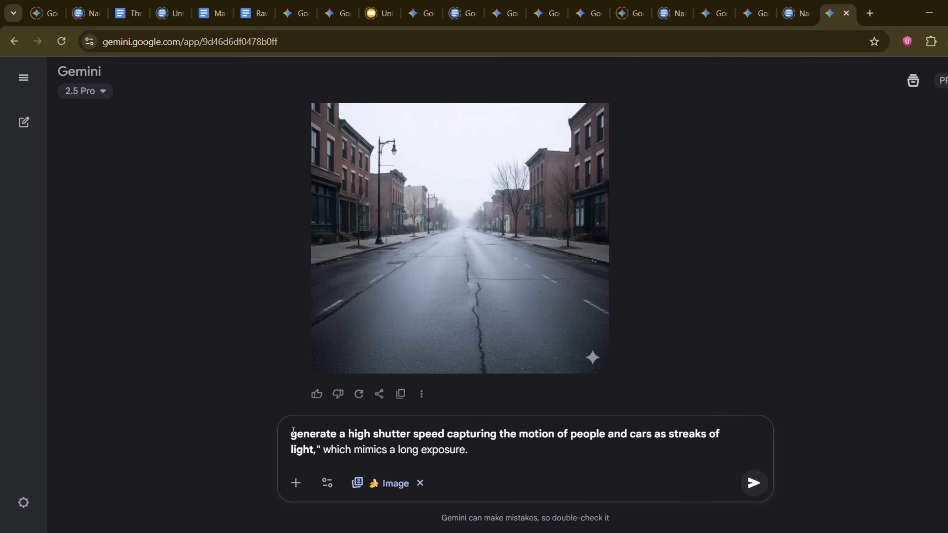
Step: Submit the high shutter speed prompt, view the generated light-streak street image at full size, and return to the chat
{"action": "key", "text": "Return"}
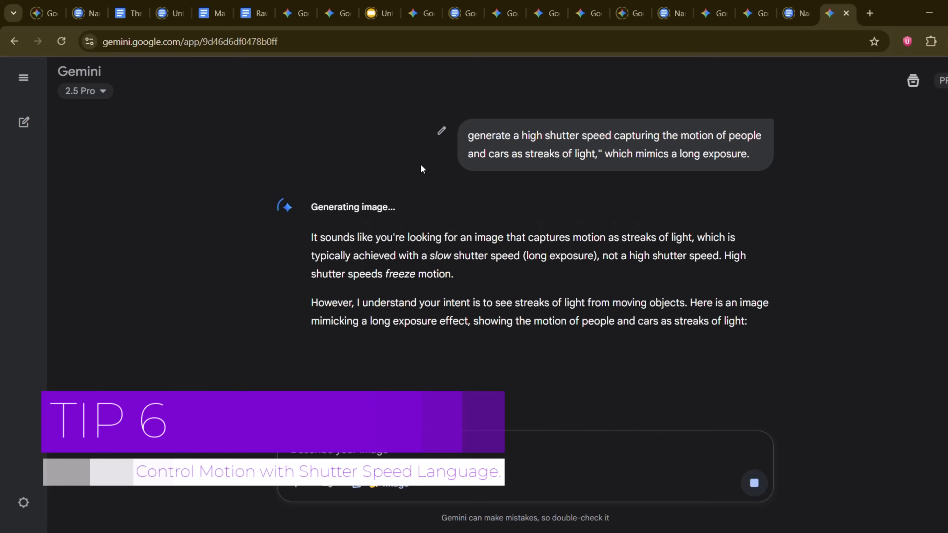
{"action": "left_click", "coordinate": [461, 324]}
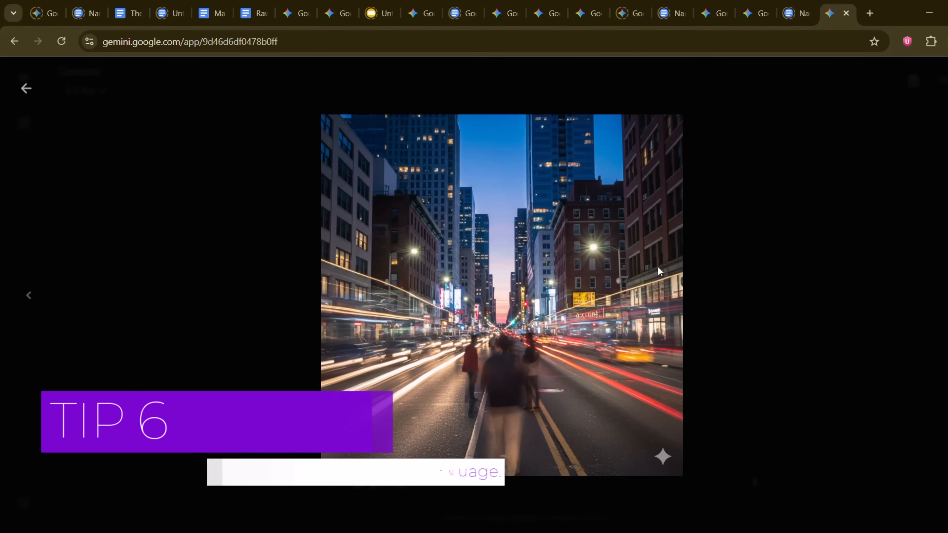
{"action": "left_click", "coordinate": [26, 90]}
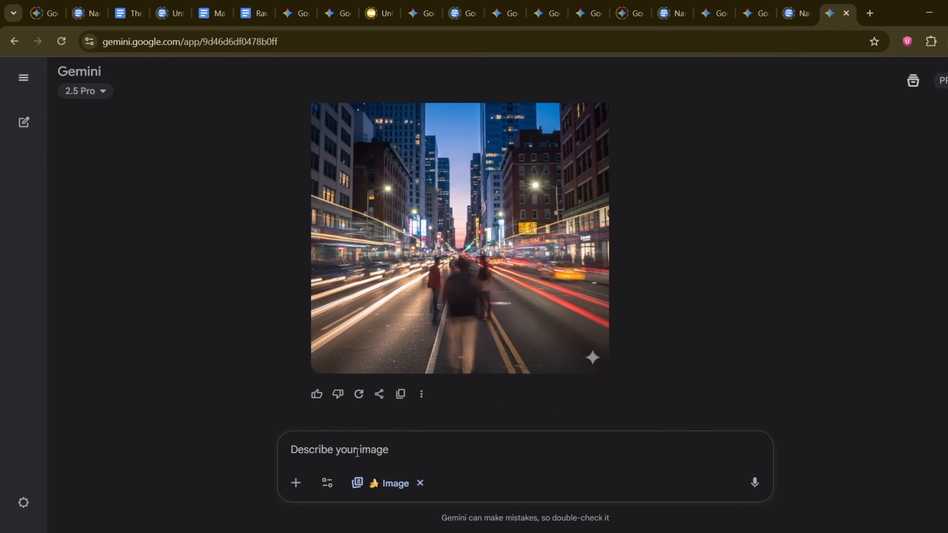
Step: Paste "fast shutter speed", build it into the prompt "generate another "fast shutter speed" image for the last image", and submit it
{"action": "key", "text": "ctrl+v"}
{"action": "left_click_drag", "start_coordinate": [406, 448], "coordinate": [258, 439]}
{"action": "type", "text": "generate"}
{"action": "key", "text": "Right"}
{"action": "key", "text": "Right"}
{"action": "type", "text": "nother "}
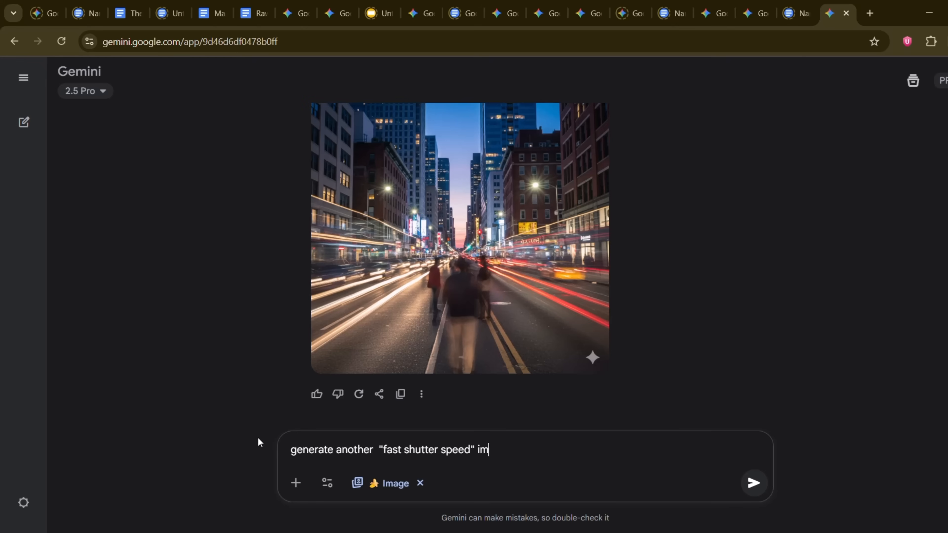
{"action": "type", "text": "t image"}
{"action": "key", "text": "Return"}
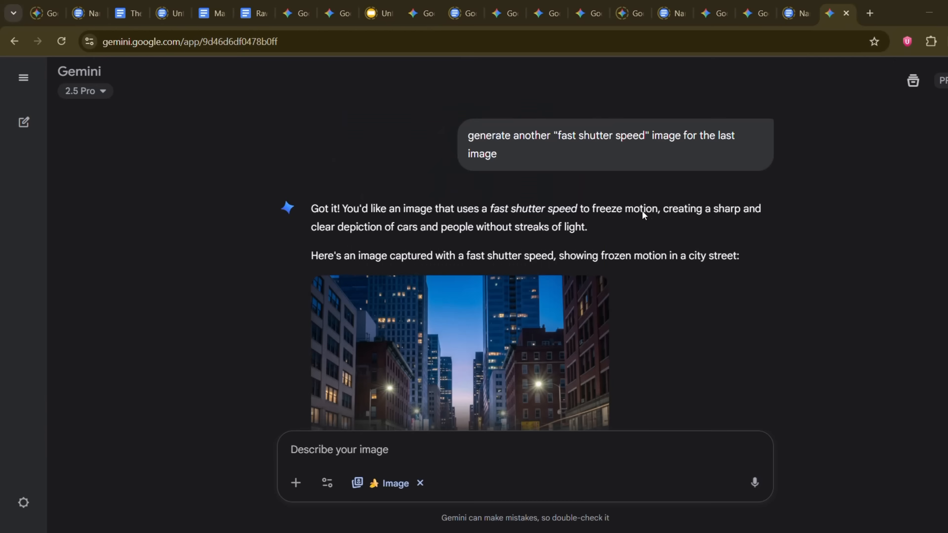
Step: View the generated fast shutter speed street image at full size and return to the chat
{"action": "scroll", "coordinate": [658, 250], "scroll_direction": "down", "scroll_amount": 5}
{"action": "left_click", "coordinate": [514, 254]}
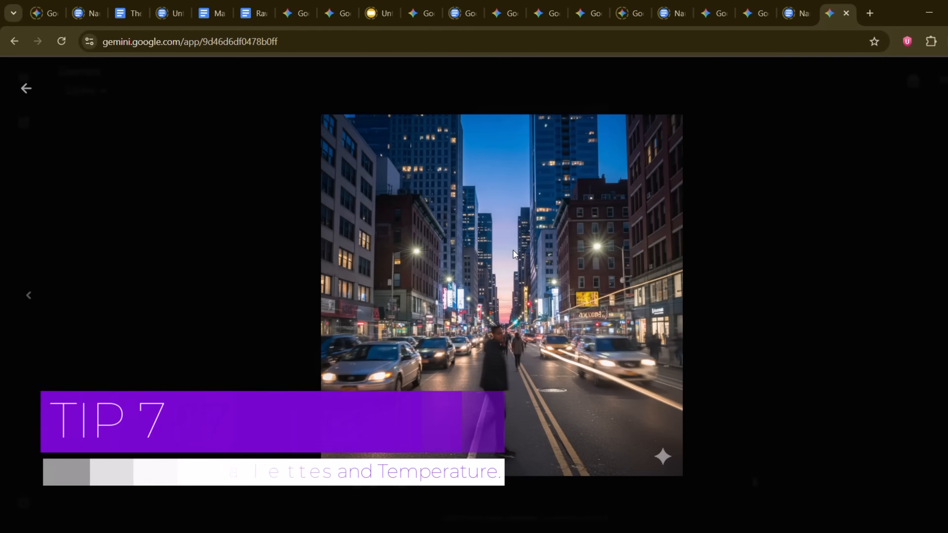
{"action": "left_click", "coordinate": [27, 90]}
Step: Paste the white balance text, prefix it to read "create an image of a owl in a correct white balance to neutral daylight (6500K)", and submit
{"action": "key", "text": "ctrl+v"}
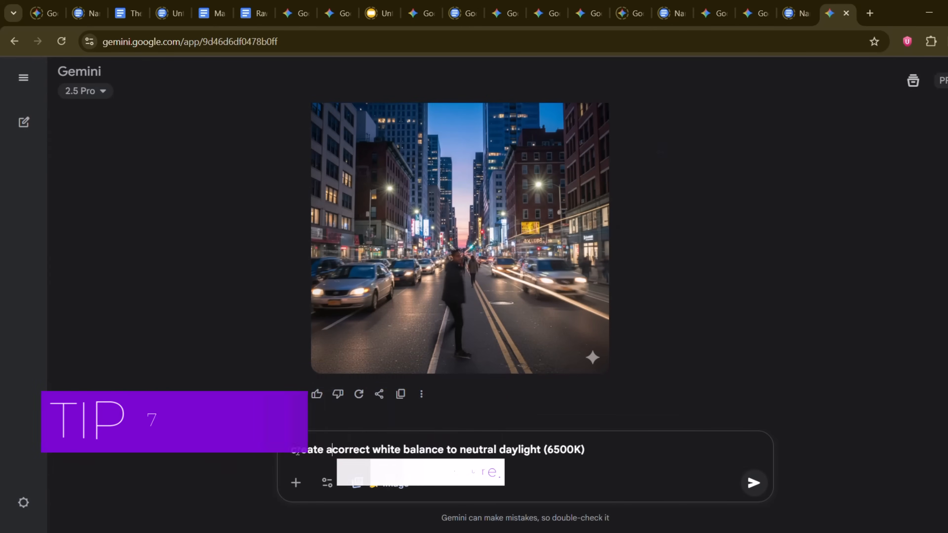
{"action": "left_click", "coordinate": [298, 452]}
{"action": "type", "text": "create an image of a owl in a"}
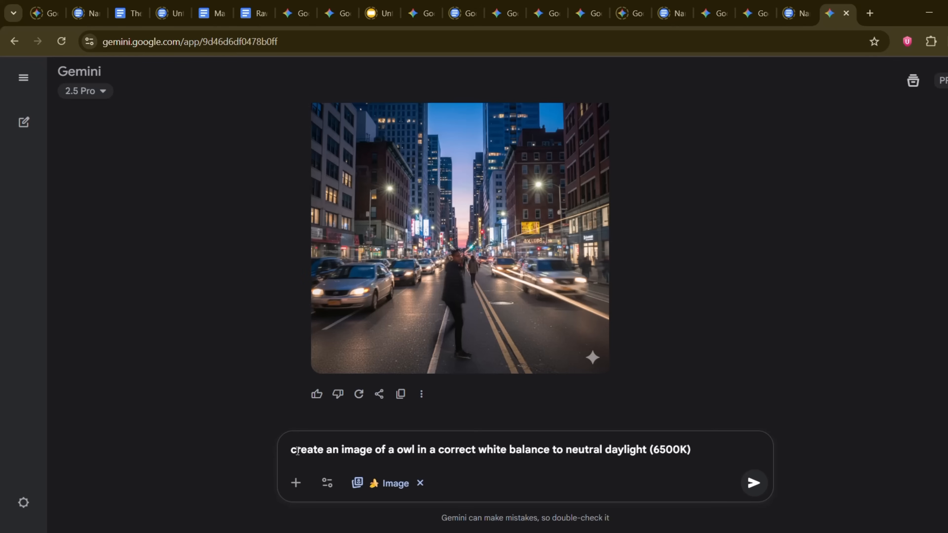
{"action": "key", "text": "Return"}
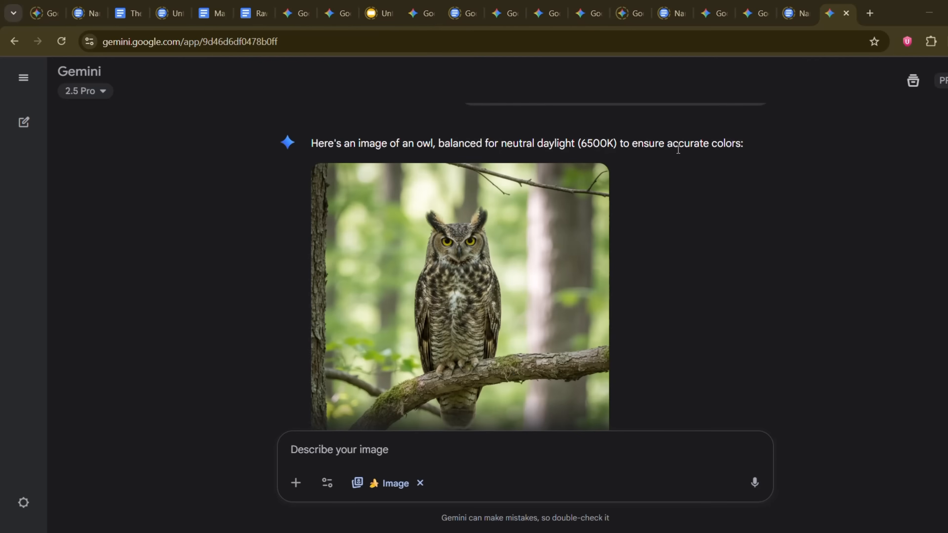
Step: View the generated owl image at full size and return to the chat
{"action": "left_click", "coordinate": [444, 330]}
{"action": "left_click", "coordinate": [26, 88]}
{"action": "scroll", "coordinate": [444, 107], "scroll_direction": "down", "scroll_amount": 2}
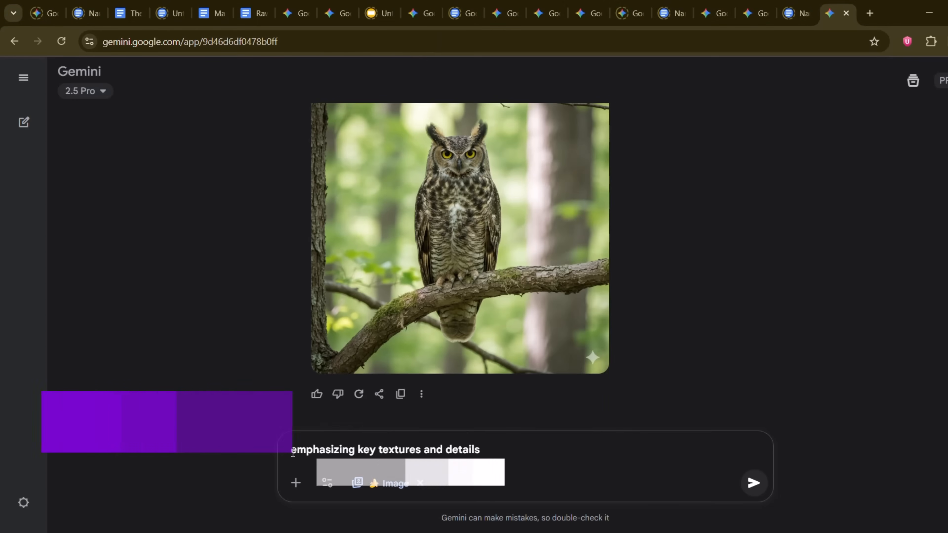
Step: Submit "generate an exploded image of a mouse emphasizing key textures and details", stopping the first response and resubmitting the same prompt
{"action": "type", "text": "generate an exploded image "}
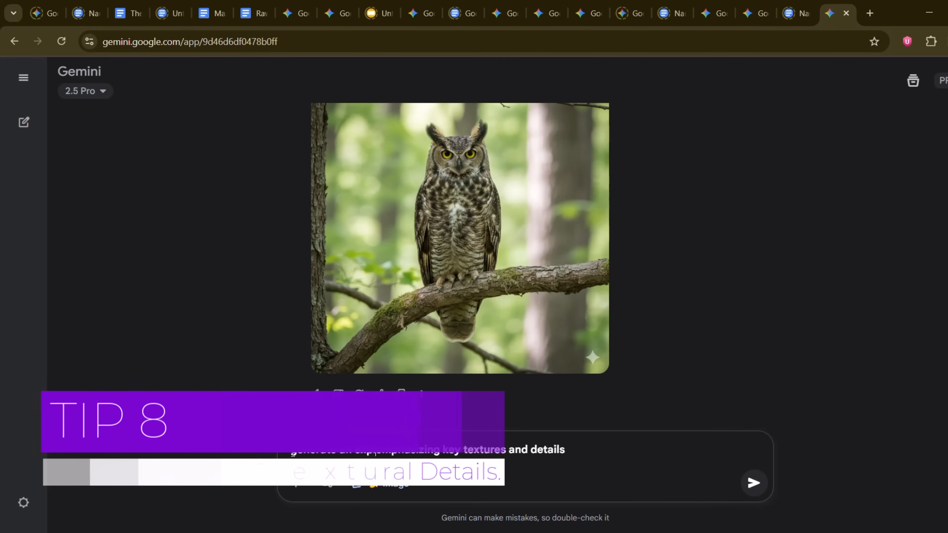
{"action": "type", "text": "of a mouse"}
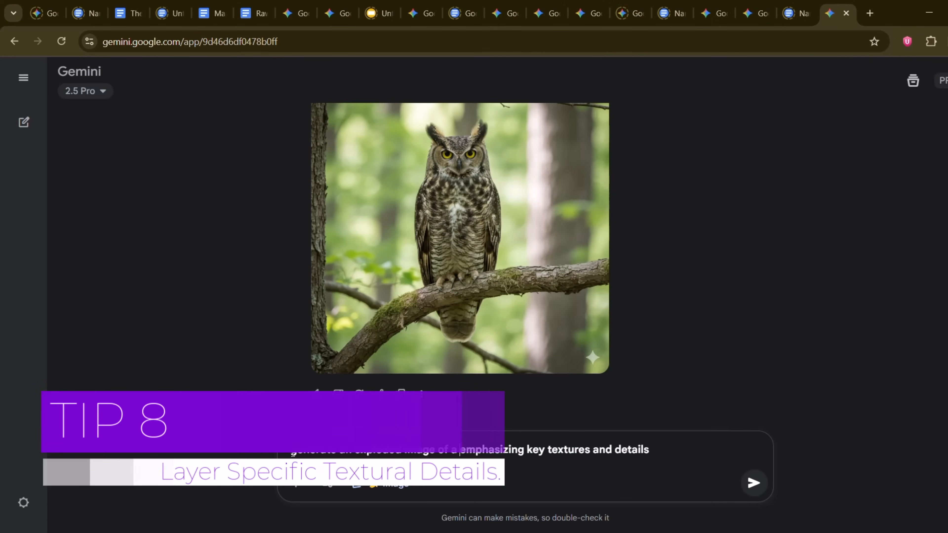
{"action": "key", "text": "Return"}
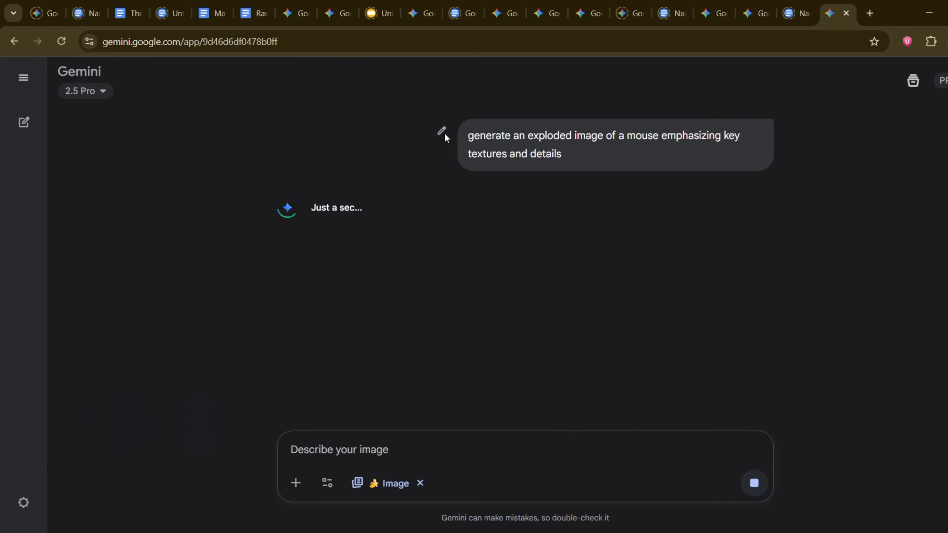
{"action": "left_click", "coordinate": [758, 484]}
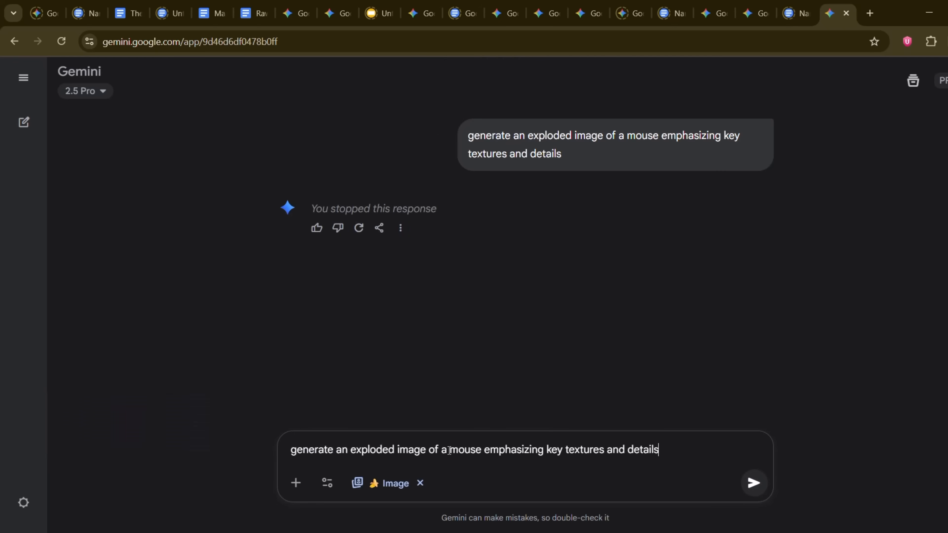
{"action": "left_click", "coordinate": [754, 483]}
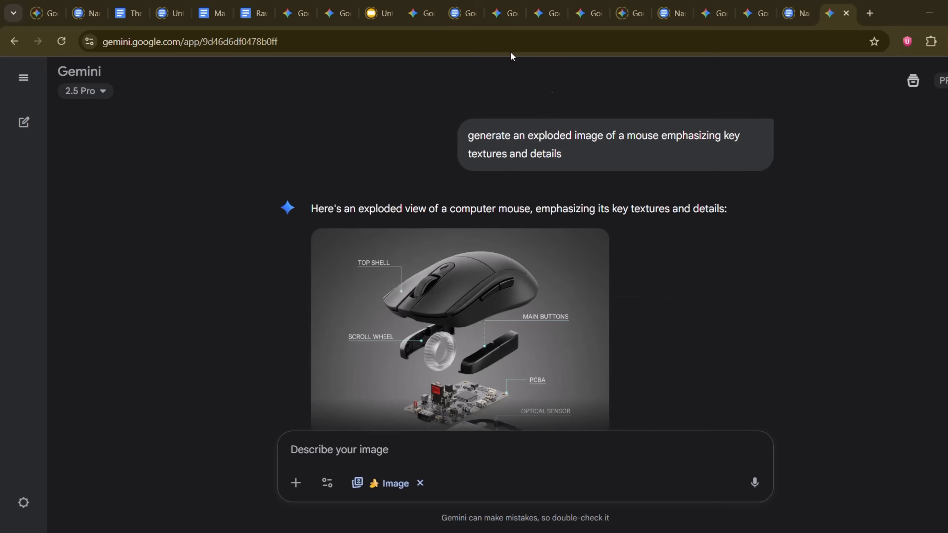
Step: View the generated exploded mouse image at full size and return to the chat
{"action": "left_click", "coordinate": [459, 300]}
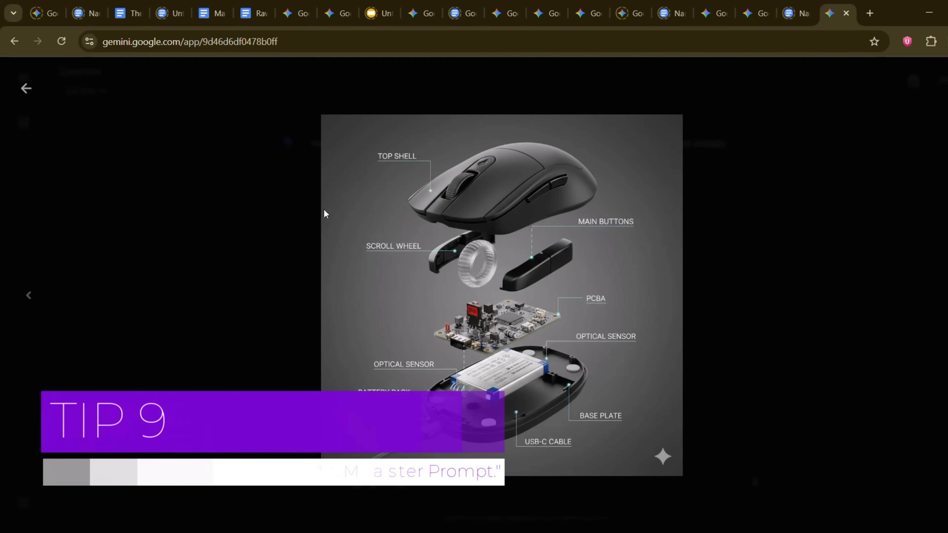
{"action": "left_click", "coordinate": [25, 89]}
{"action": "scroll", "coordinate": [411, 182], "scroll_direction": "down", "scroll_amount": 2}
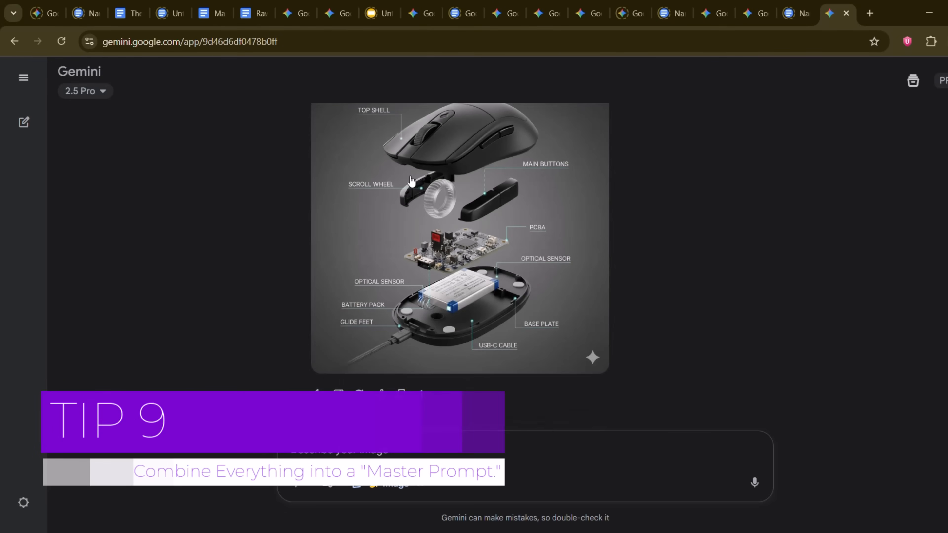
Step: Paste the master prompt template, delete its "Master Prompt Template:" heading, and join the [subject] line to the opening line
{"action": "type", "text": "Master Prompt Template: \"A photorealistic [shot type] of [subject], captured with a [camera/lens details]. The scene is illuminated by [lighting description], creating a [mood] atmosphere in the style of [film genre]. The color palette is [color description] with a focus on [key textures]\"."}
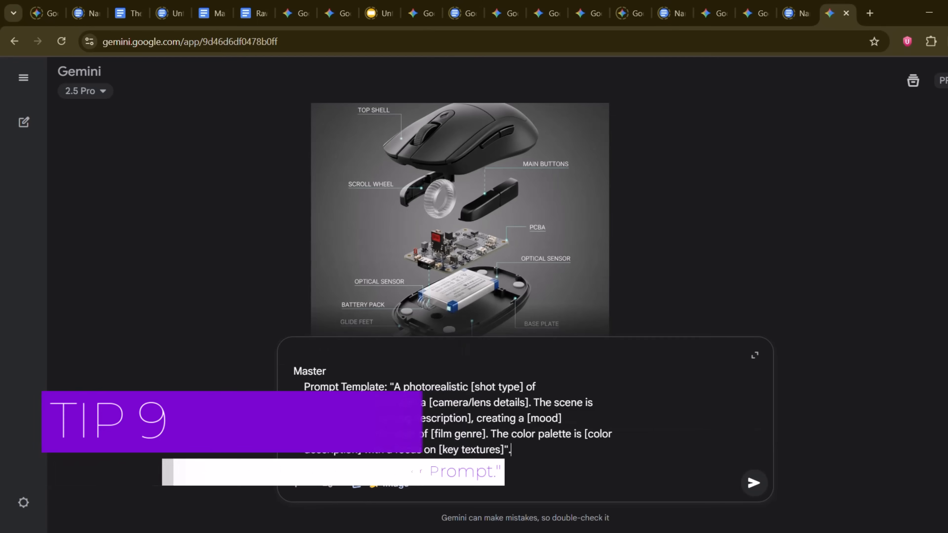
{"action": "key", "text": "BackSpace"}
{"action": "key", "text": "BackSpace"}
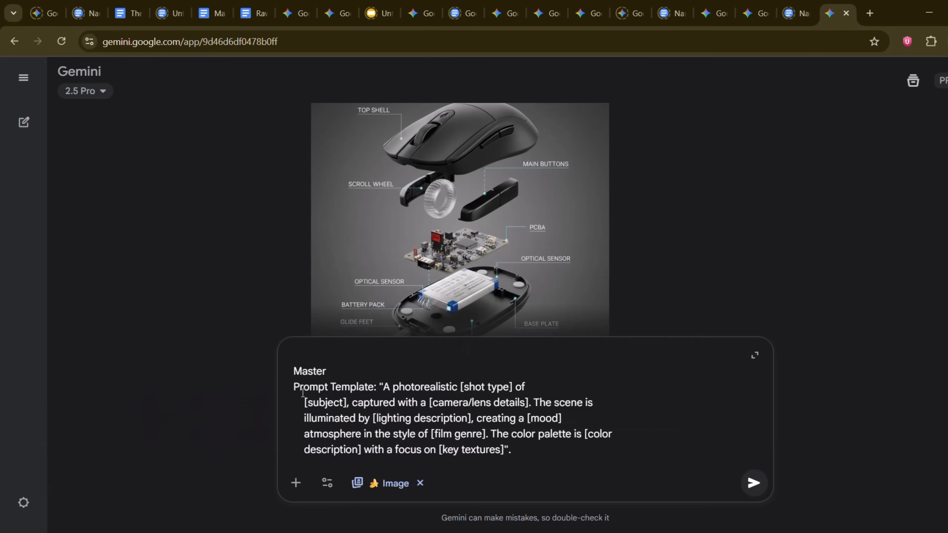
{"action": "key", "text": "BackSpace"}
{"action": "key", "text": "BackSpace"}
{"action": "left_click_drag", "start_coordinate": [416, 386], "coordinate": [448, 390]}
Step: Join the remaining broken lines of the template, before "illuminated", "atmosphere" and "description]", into one continuous paragraph
{"action": "key", "text": "BackSpace"}
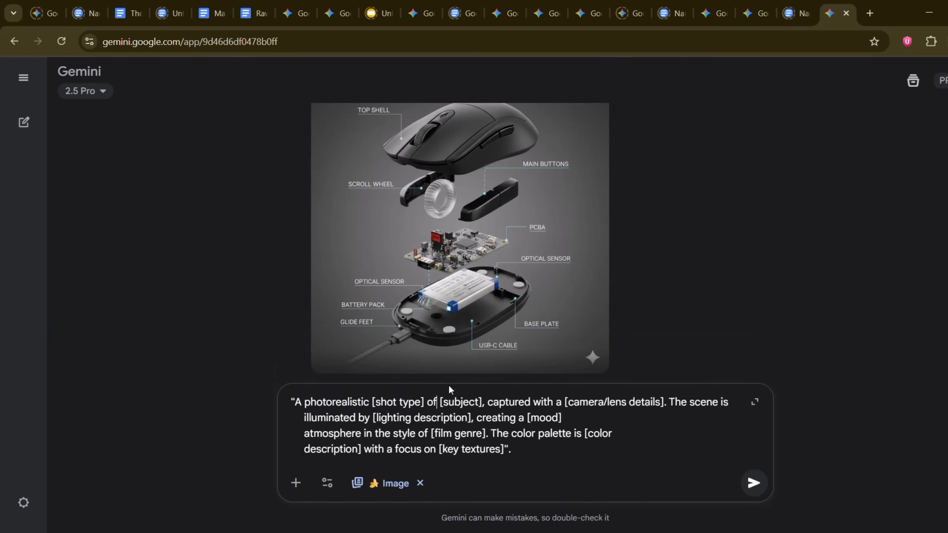
{"action": "left_click", "coordinate": [303, 421]}
{"action": "key", "text": "BackSpace"}
{"action": "key", "text": "BackSpace"}
{"action": "key", "text": "BackSpace"}
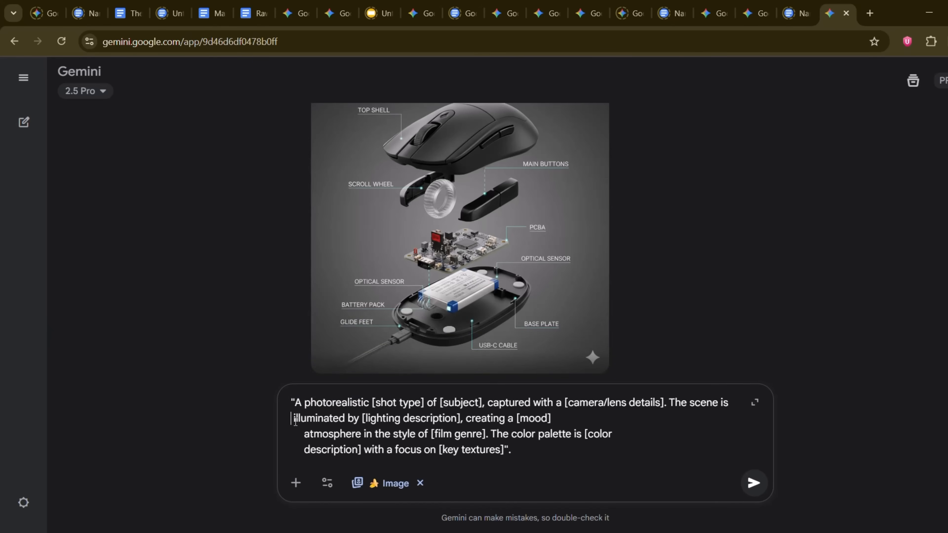
{"action": "key", "text": "BackSpace"}
{"action": "key", "text": "ctrl+z"}
{"action": "key", "text": "ctrl+z"}
{"action": "key", "text": "BackSpace"}
{"action": "key", "text": "BackSpace"}
{"action": "key", "text": "BackSpace"}
{"action": "key", "text": "BackSpace"}
{"action": "key", "text": "BackSpace"}
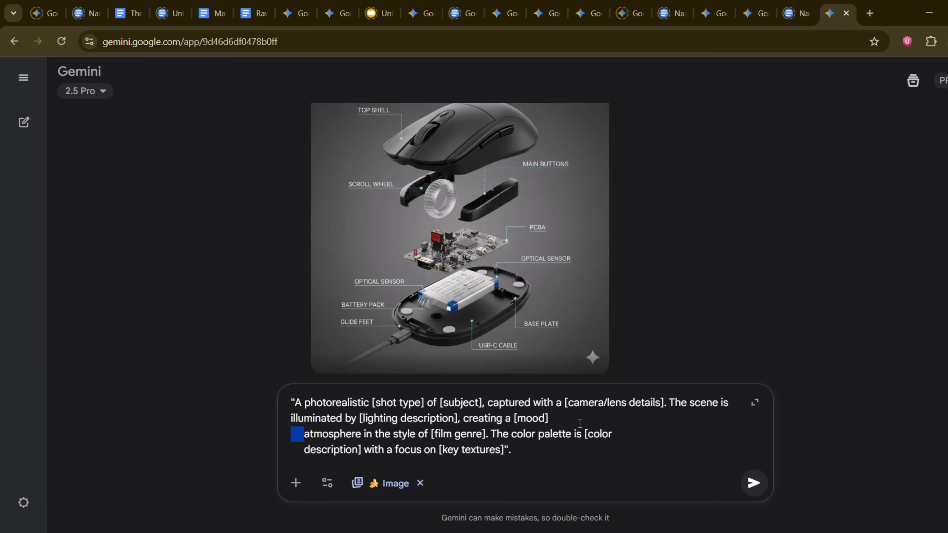
{"action": "key", "text": "BackSpace"}
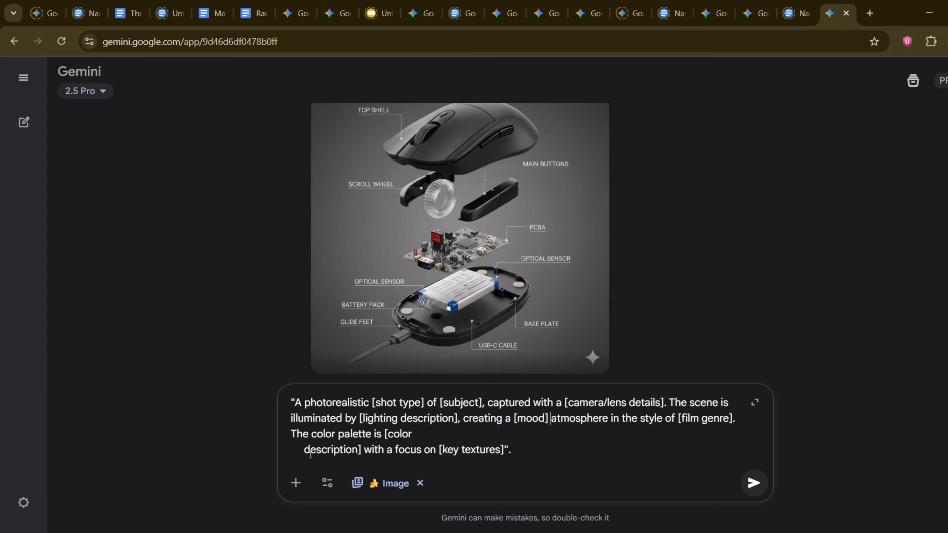
{"action": "key", "text": "BackSpace"}
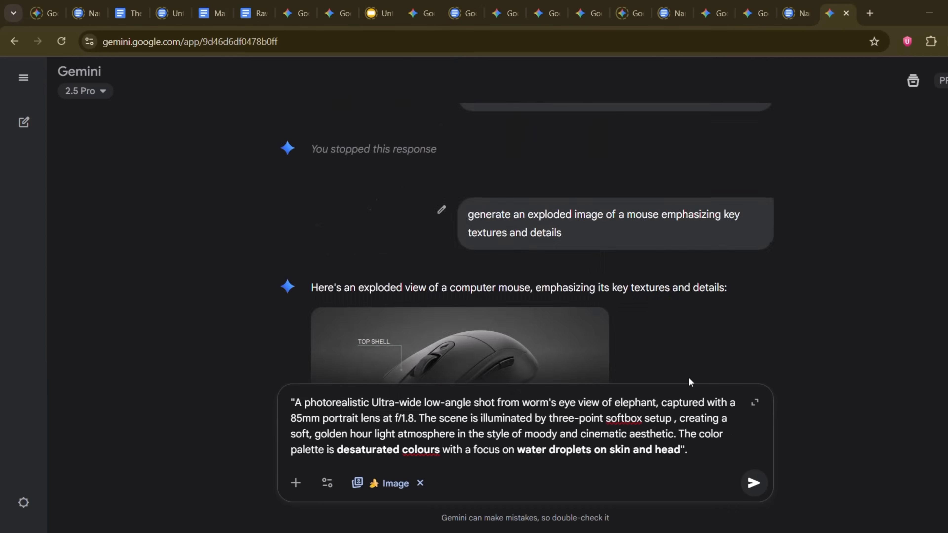
Step: Fill in the template for a photorealistic worm's eye view of an elephant with an 85mm portrait lens at f/1.8, remove the opening quotation mark, and submit
{"action": "scroll", "coordinate": [571, 340], "scroll_direction": "down", "scroll_amount": 2}
{"action": "scroll", "coordinate": [571, 341], "scroll_direction": "down", "scroll_amount": 6}
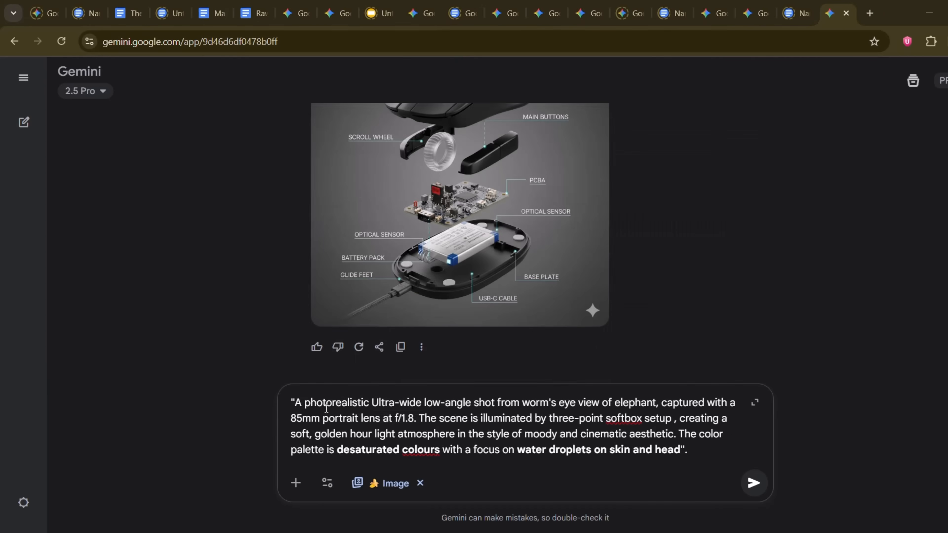
{"action": "left_click", "coordinate": [295, 403]}
{"action": "key", "text": "BackSpace"}
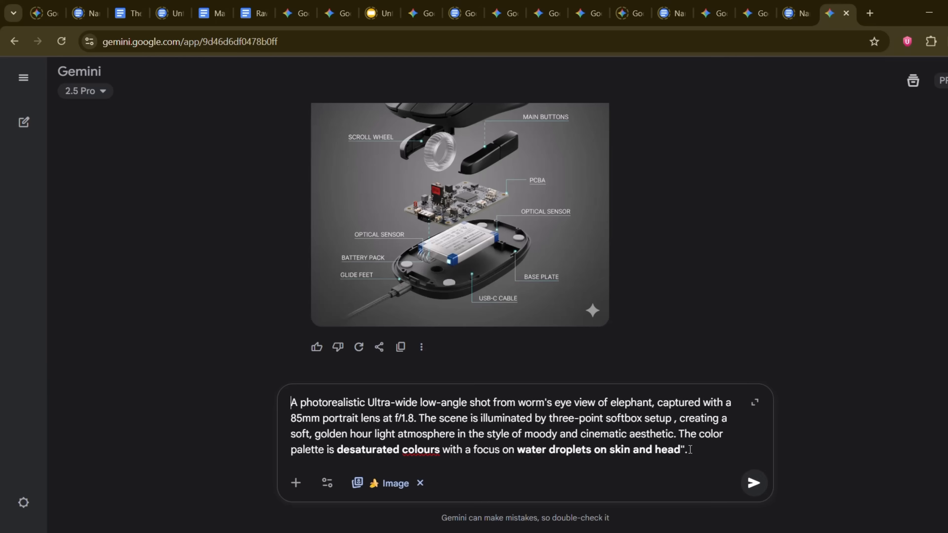
{"action": "key", "text": "Return"}
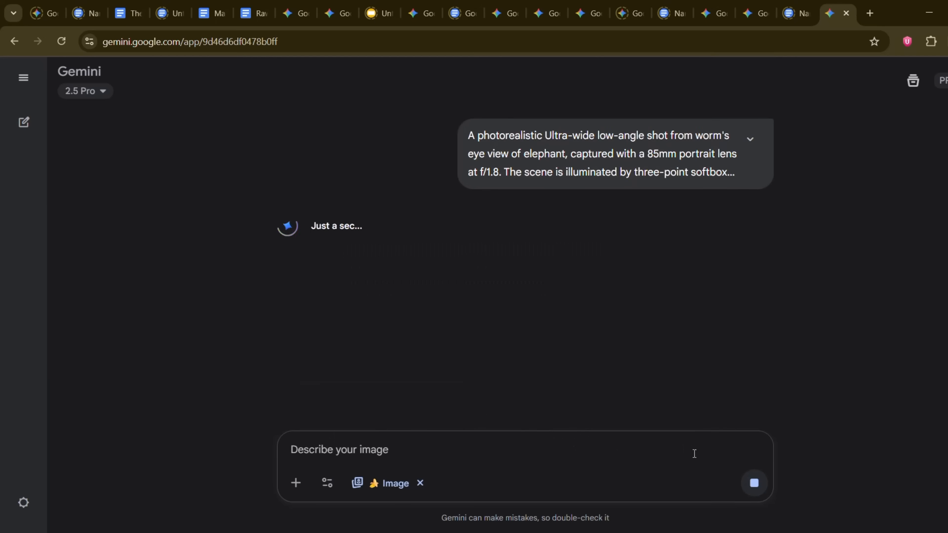
Step: View the full elephant prompt and its generated image, and submit the edit "Change the background to a beautiful beach"
{"action": "left_click", "coordinate": [750, 140]}
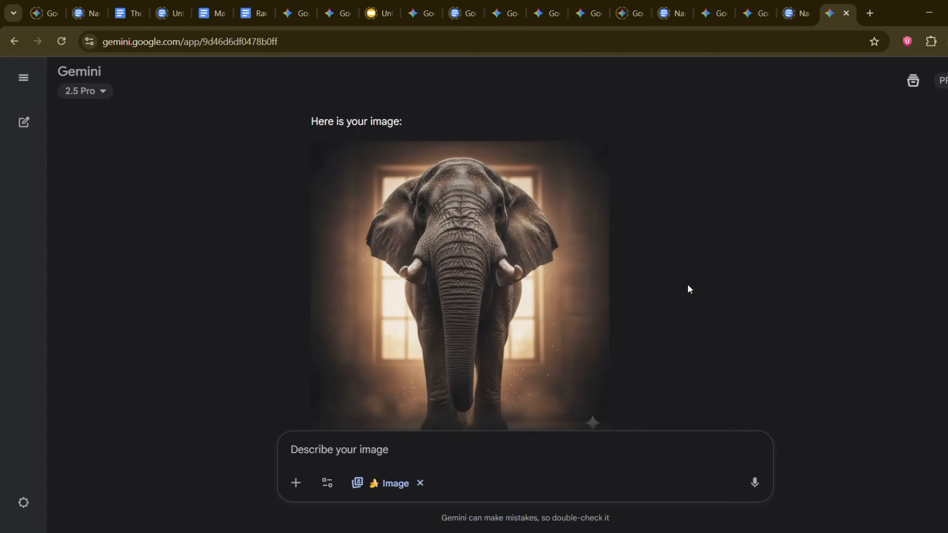
{"action": "left_click", "coordinate": [523, 252]}
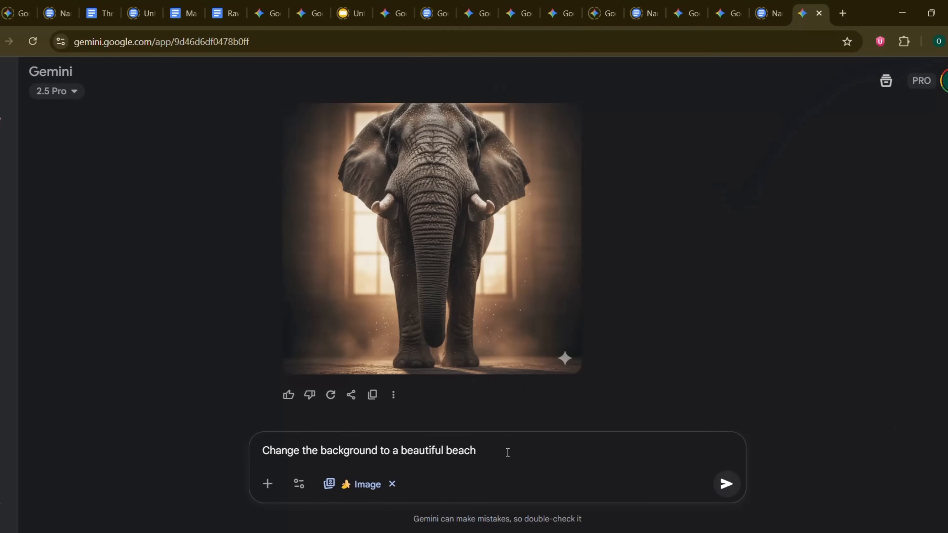
{"action": "key", "text": "Return"}
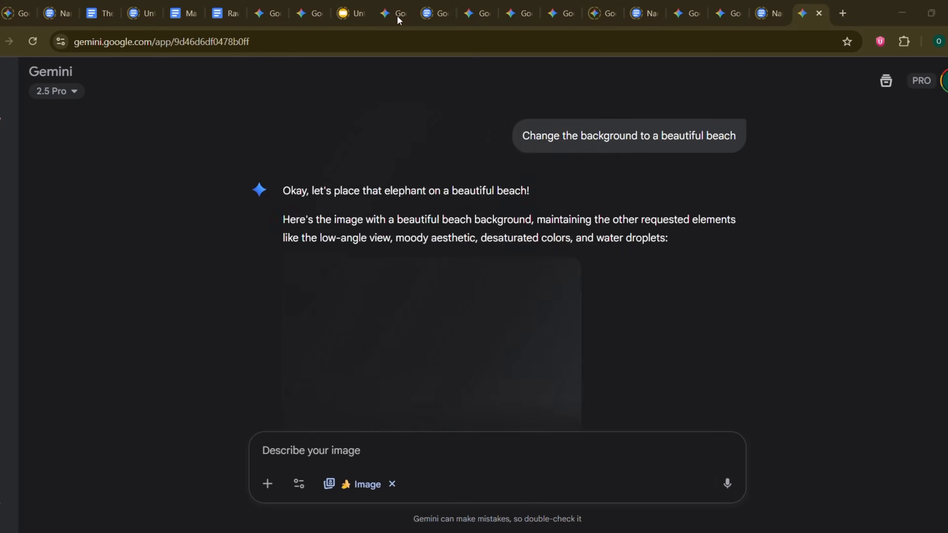
Step: Switch to the Downloads folder in File Explorer and attach the photo of the woman in the yellow sweater to the Gemini prompt
{"action": "key", "text": "alt+Tab"}
{"action": "left_click", "coordinate": [513, 208]}
{"action": "left_click", "coordinate": [669, 157]}
{"action": "left_click_drag", "start_coordinate": [844, 19], "coordinate": [689, 22]}
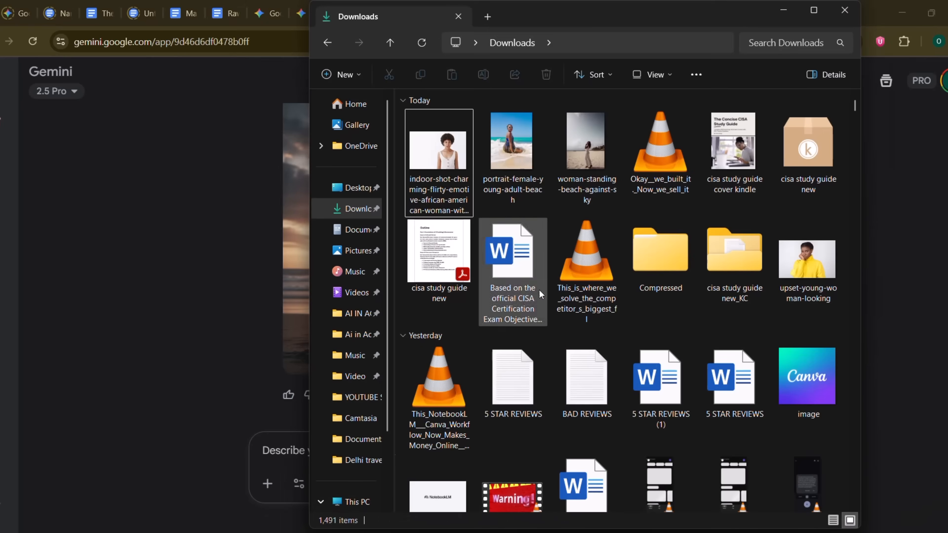
{"action": "scroll", "coordinate": [583, 284], "scroll_direction": "down", "scroll_amount": 10}
{"action": "scroll", "coordinate": [598, 283], "scroll_direction": "up", "scroll_amount": 15}
{"action": "left_click", "coordinate": [858, 181]}
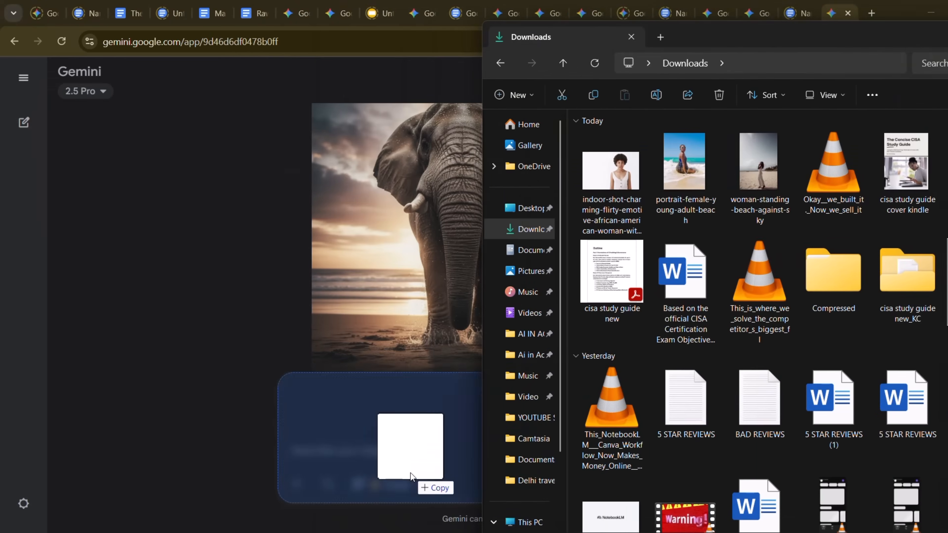
{"action": "left_click_drag", "start_coordinate": [410, 476], "coordinate": [409, 478]}
Step: Paste "Change the background to a beautiful beach." for the attached photo, join it on one line, and submit it
{"action": "type", "text": "Change the background to a beautiful beach"}
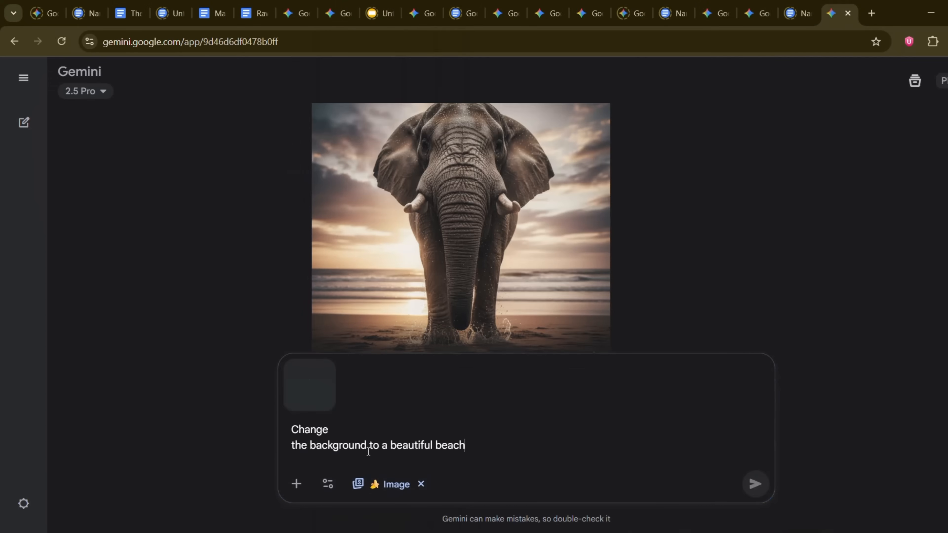
{"action": "left_click", "coordinate": [293, 446]}
{"action": "key", "text": "BackSpace"}
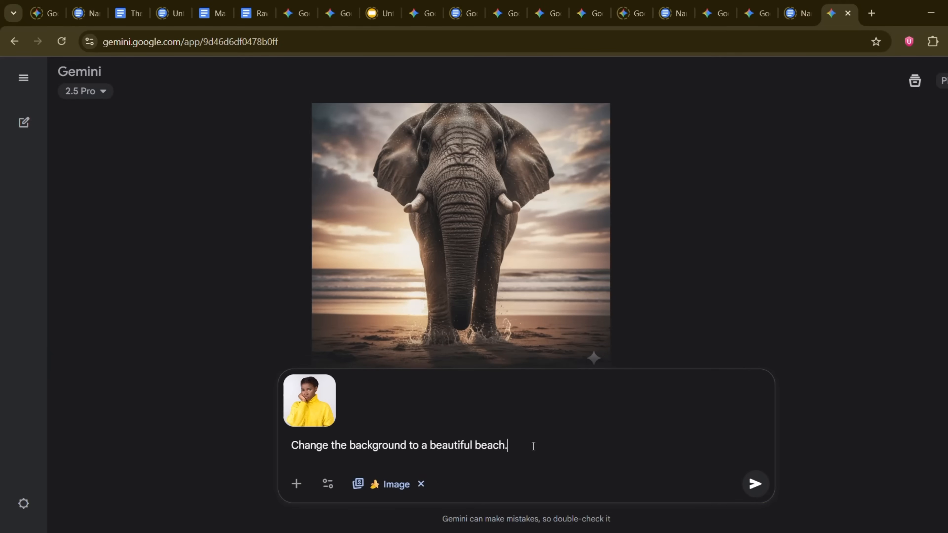
{"action": "key", "text": "Return"}
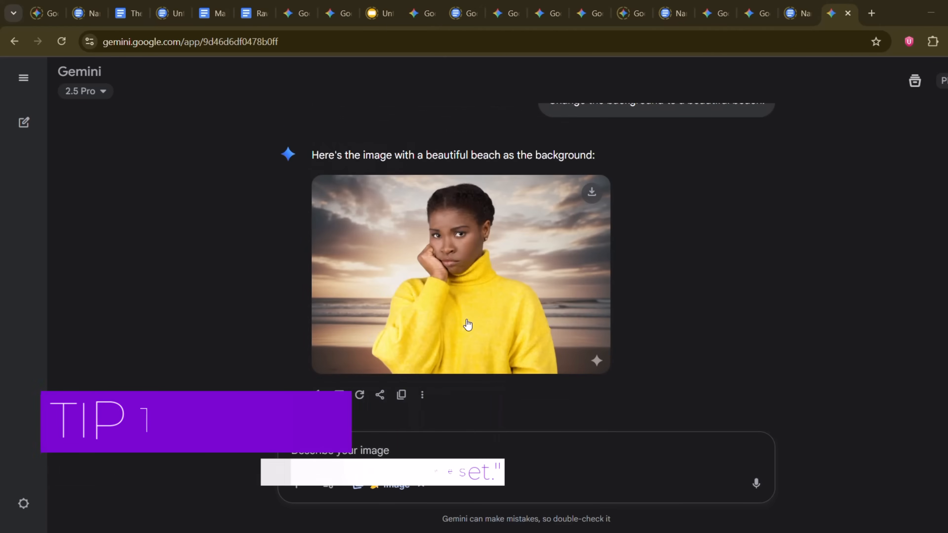
{"action": "left_click", "coordinate": [376, 455]}
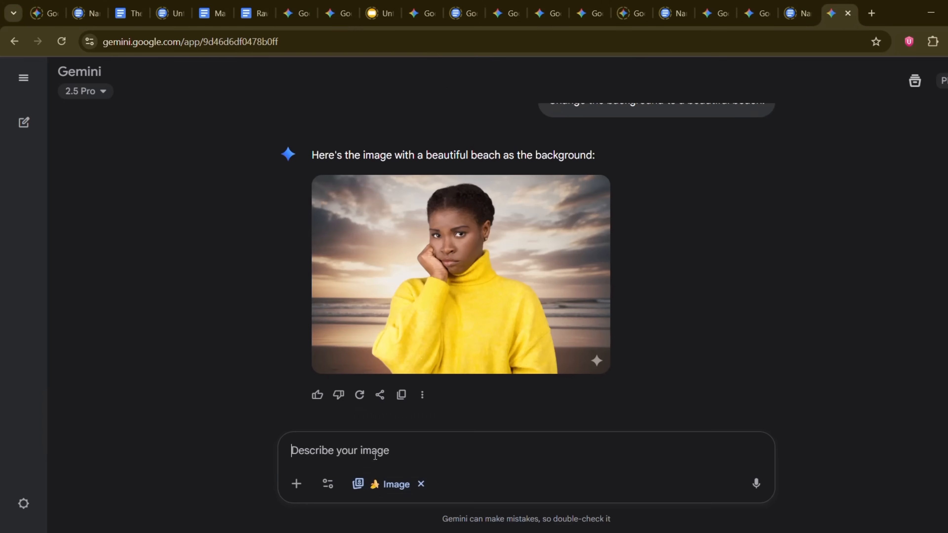
Step: Paste and submit the edit "Now make her smile naturally" for the beach image, and review the result
{"action": "type", "text": "Now make her smile naturally"}
{"action": "key", "text": "Return"}
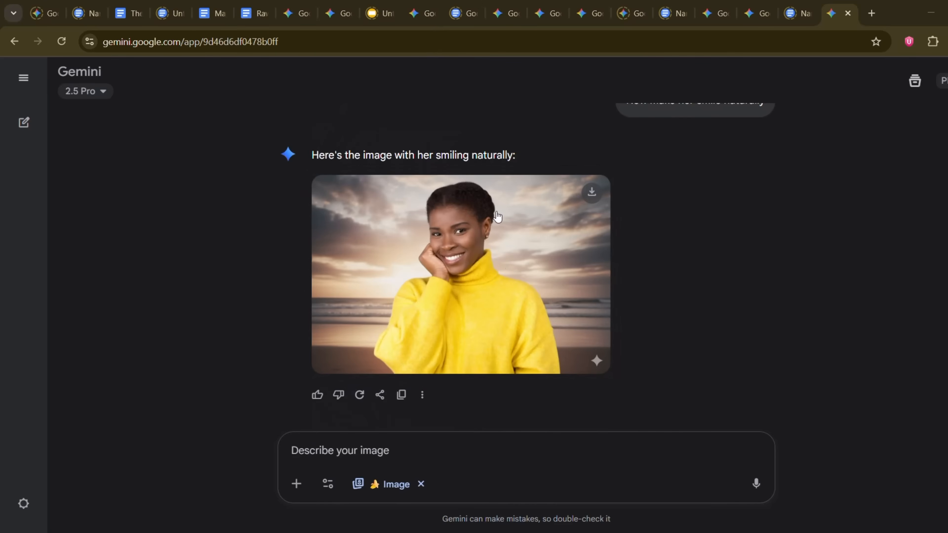
{"action": "scroll", "coordinate": [507, 265], "scroll_direction": "up", "scroll_amount": 8}
{"action": "scroll", "coordinate": [455, 297], "scroll_direction": "down", "scroll_amount": 8}
Step: Submit "Finally, adjust the lighting to a warm sunset golden hour" as one line and view the generated image enlarged
{"action": "left_click", "coordinate": [328, 452]}
{"action": "type", "text": "Finally, adjust the lighting to a warm sunset golden hour"}
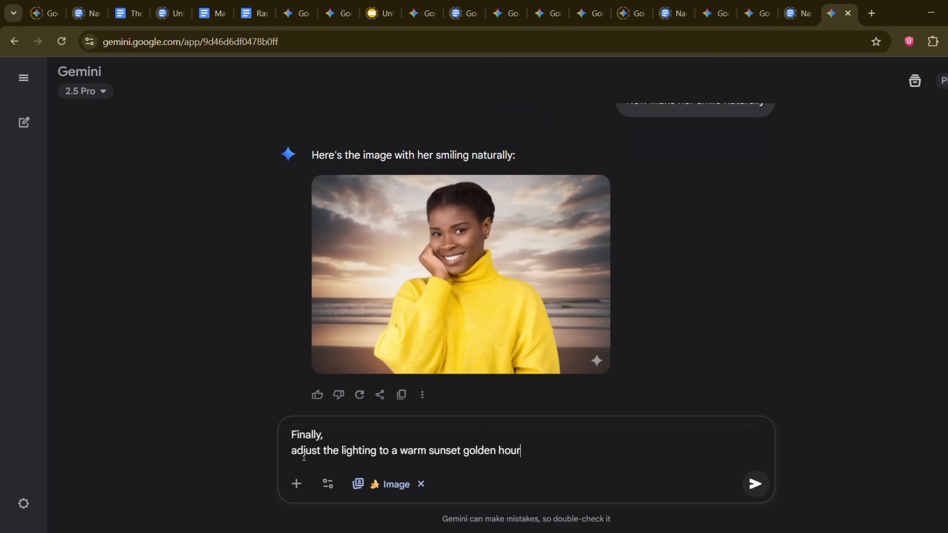
{"action": "key", "text": "BackSpace"}
{"action": "key", "text": "Return"}
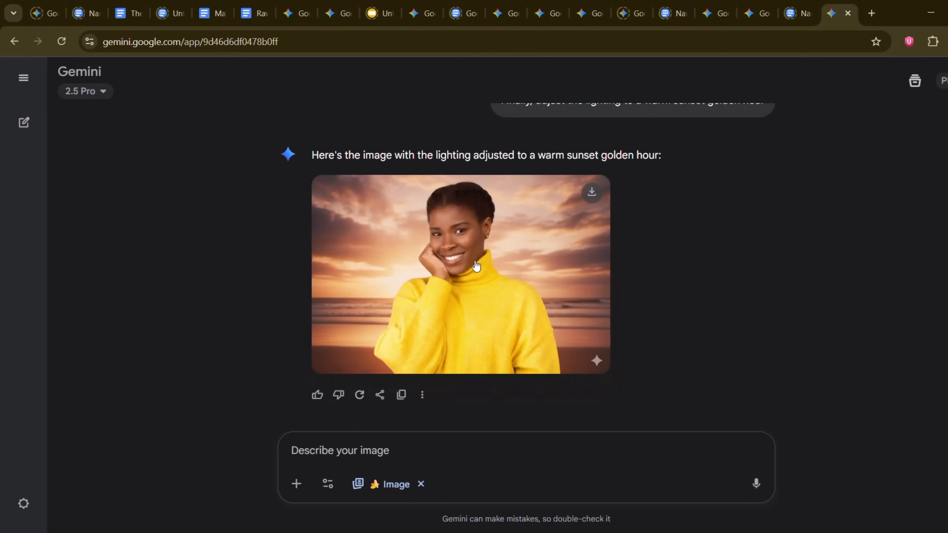
{"action": "left_click", "coordinate": [475, 263]}
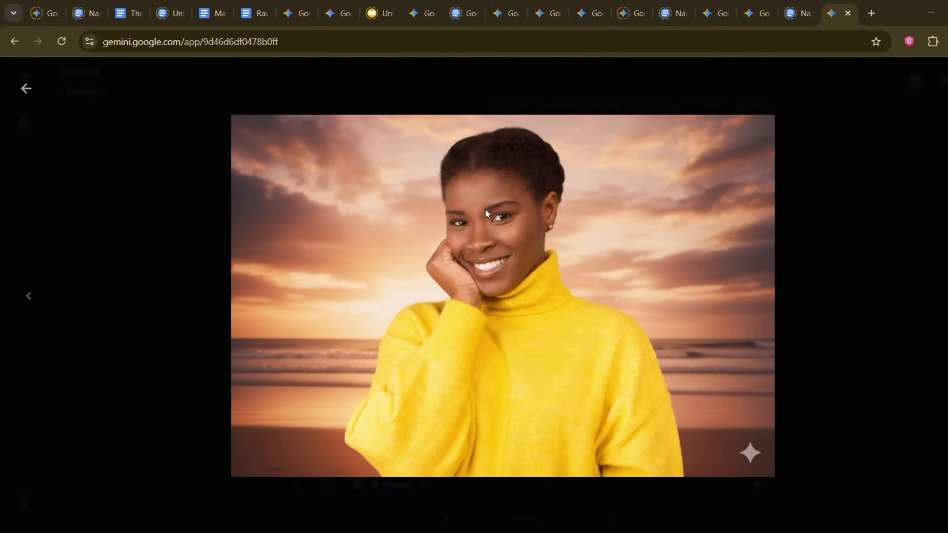
{"action": "left_click", "coordinate": [26, 89]}
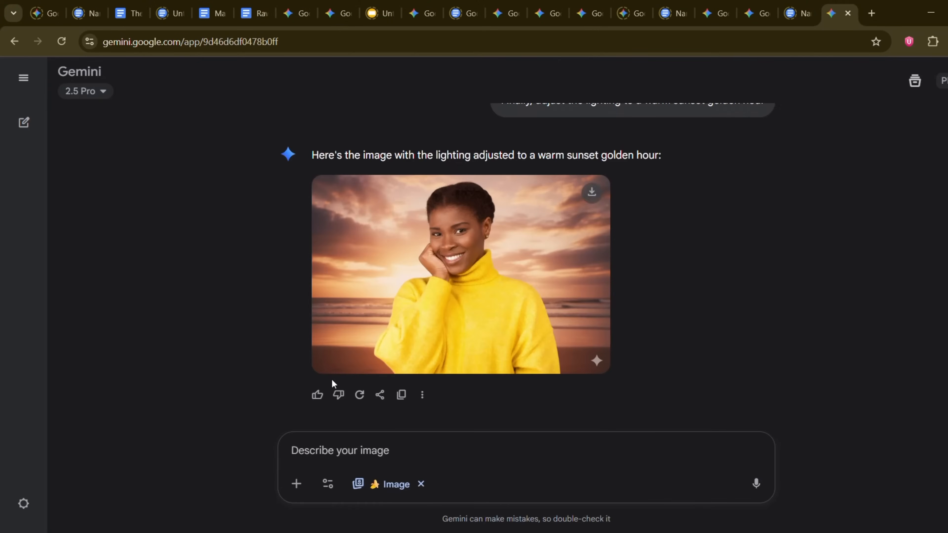
Step: Paste "Keep the character's facial structure and hairstyle identical, but change her shirt to a red jacket", remove its line breaks, and submit it
{"action": "left_click", "coordinate": [337, 455]}
{"action": "type", "text": "Keep the character's facial structure and hairstyle identical, but change her shirt to a red jacket"}
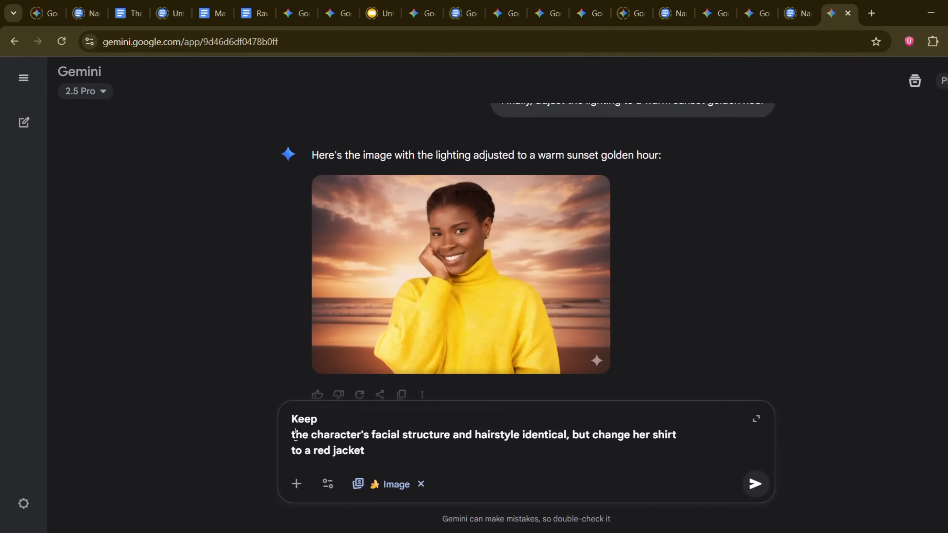
{"action": "key", "text": "BackSpace"}
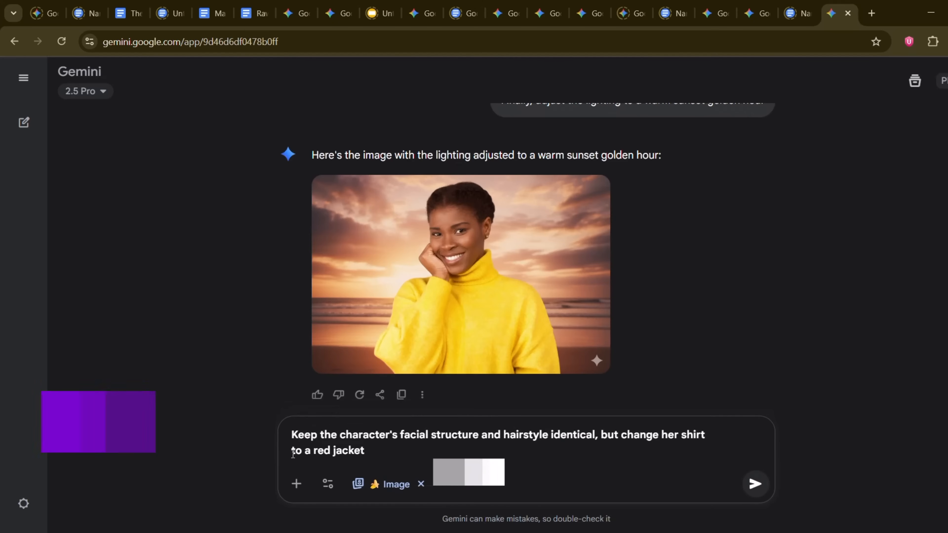
{"action": "left_click", "coordinate": [293, 450]}
{"action": "key", "text": "BackSpace"}
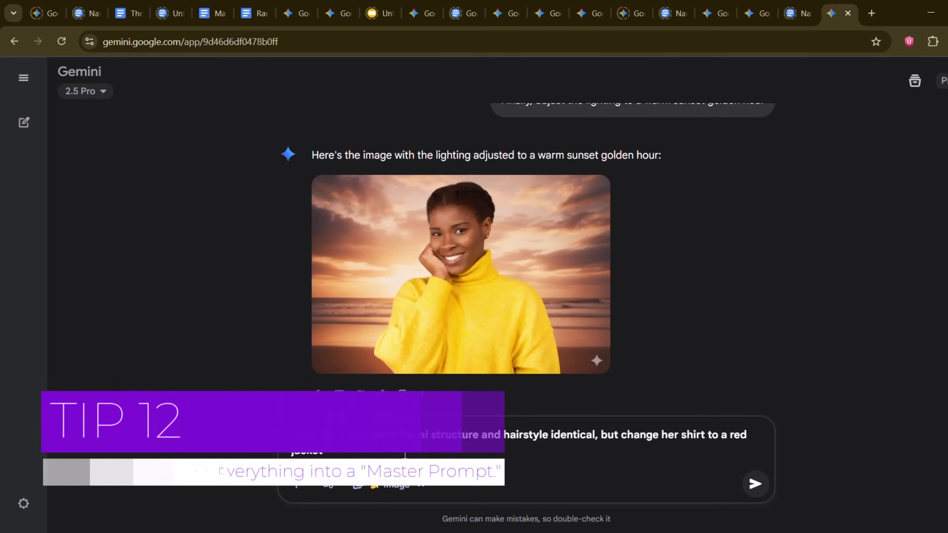
{"action": "key", "text": "Return"}
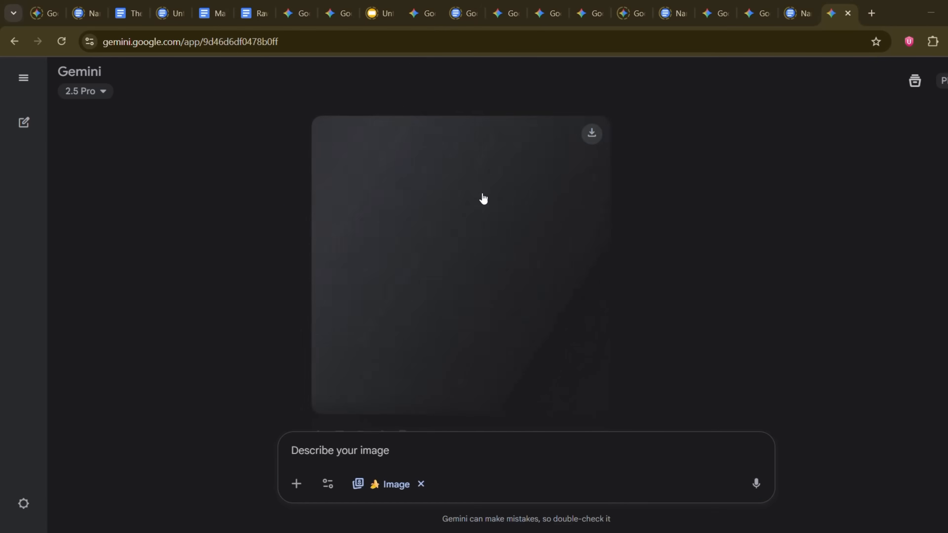
Step: View the red jacket image enlarged and compare it with its prompt and the previous image
{"action": "left_click", "coordinate": [499, 247]}
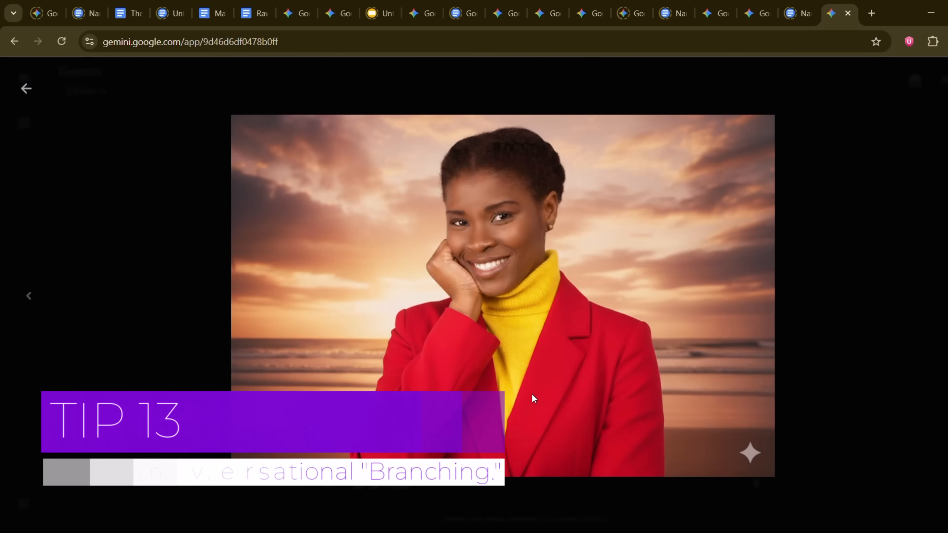
{"action": "left_click", "coordinate": [25, 92]}
{"action": "scroll", "coordinate": [466, 290], "scroll_direction": "up", "scroll_amount": 8}
{"action": "scroll", "coordinate": [465, 290], "scroll_direction": "down", "scroll_amount": 3}
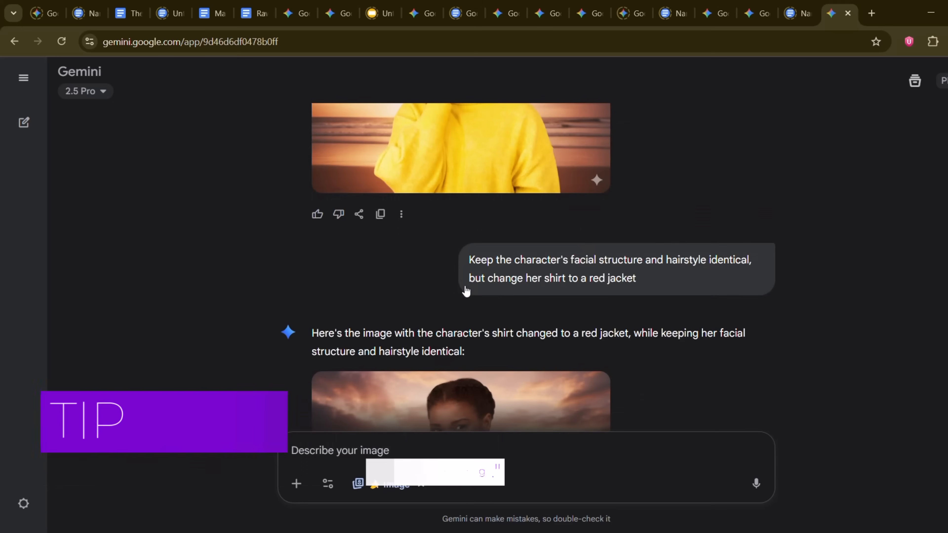
{"action": "mouse_move", "coordinate": [467, 290]}
{"action": "scroll", "coordinate": [465, 286], "scroll_direction": "down", "scroll_amount": 5}
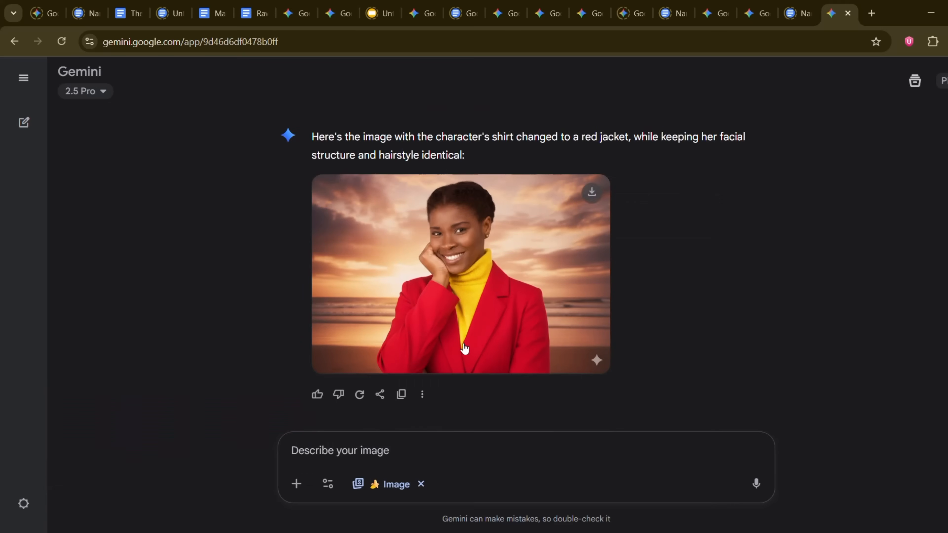
Step: Submit the follow-up edit "REMOVE THE YELLOW TURTLE NECK AND KEEP JUST THE RED JACKET"
{"action": "type", "text": "REM"}
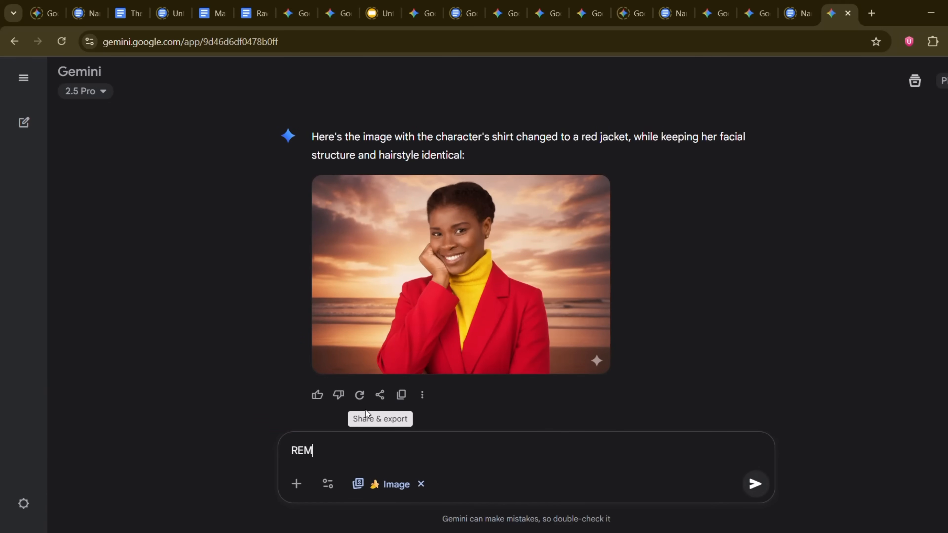
{"action": "type", "text": "OVE THE YELLOW TURTLE"}
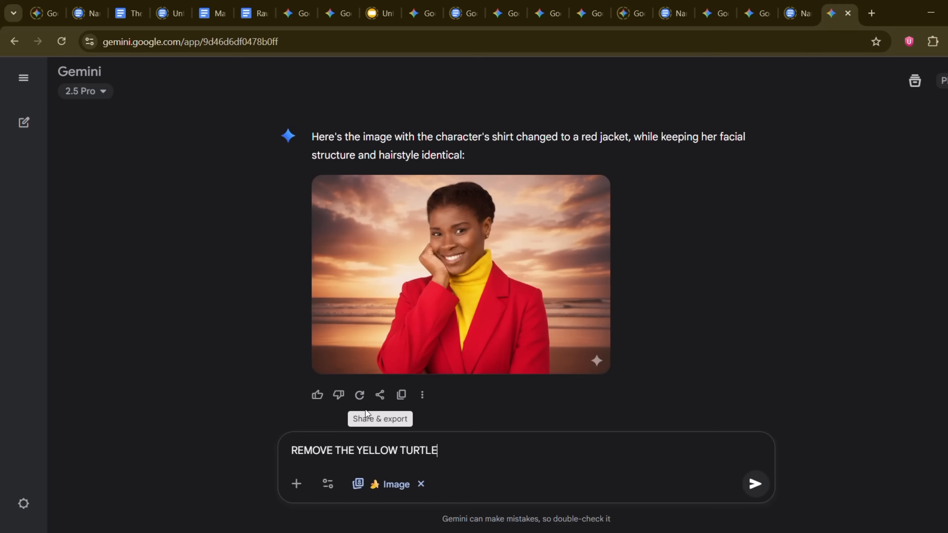
{"action": "type", "text": " NECK AND KEEP JUST THE "}
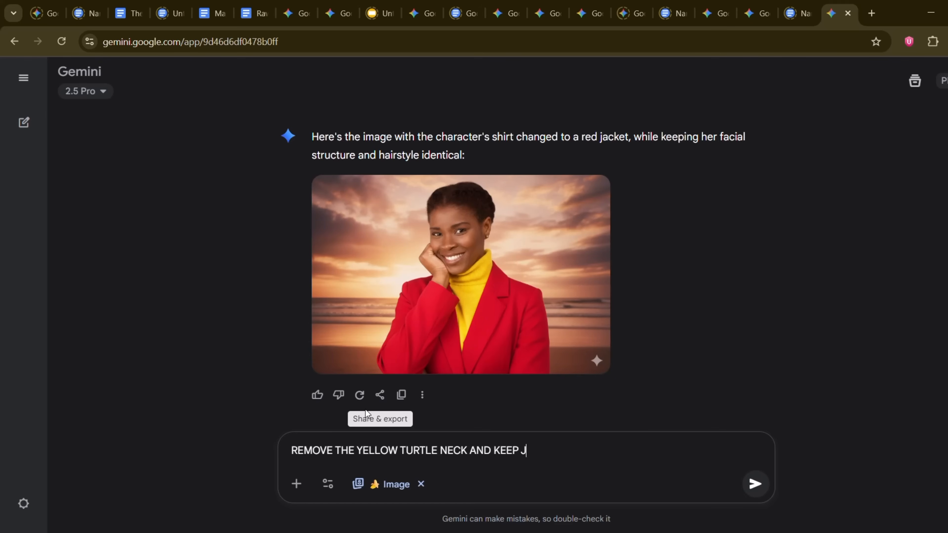
{"action": "type", "text": "RED JACKET"}
{"action": "key", "text": "Return"}
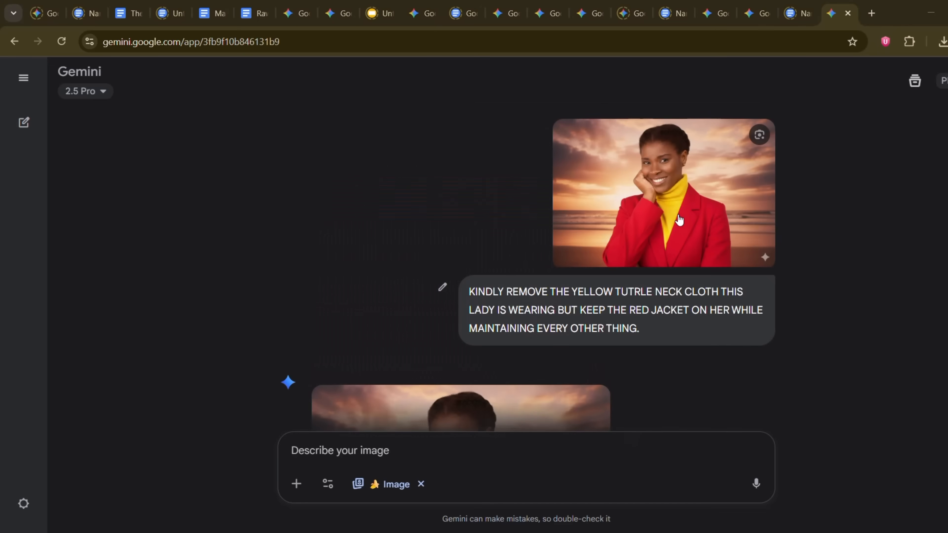
Step: In the separate turtleneck-removal chat, view the red-jacket image enlarged and read the source photo and prompt above it
{"action": "scroll", "coordinate": [647, 266], "scroll_direction": "down", "scroll_amount": 4}
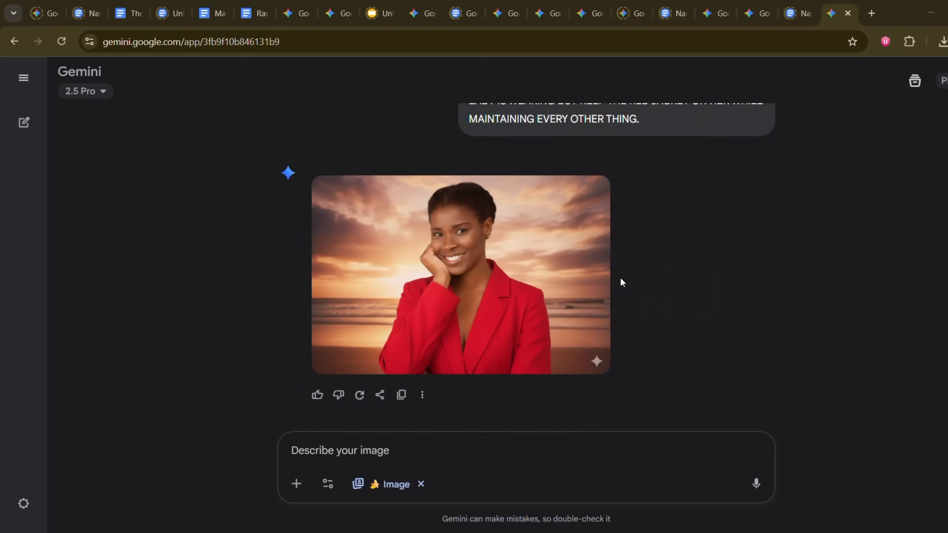
{"action": "left_click", "coordinate": [481, 292]}
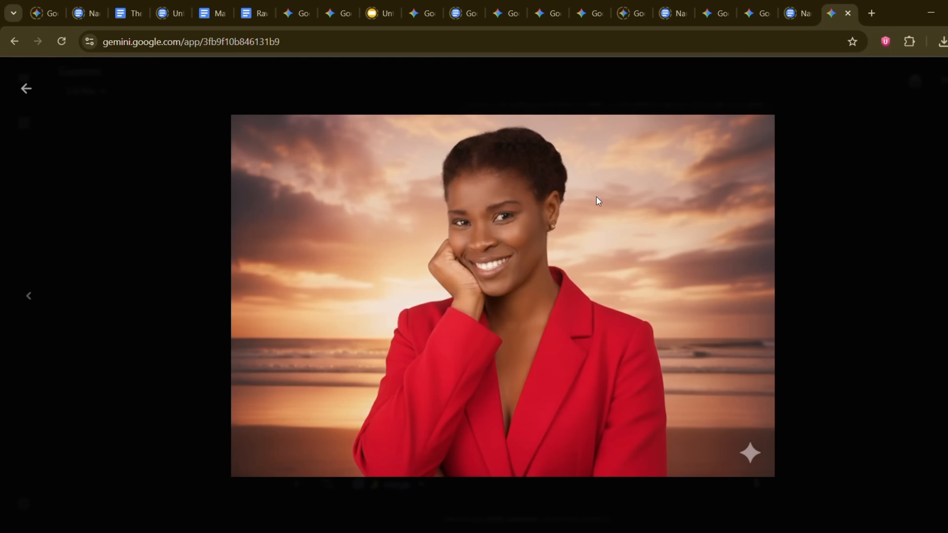
{"action": "left_click", "coordinate": [26, 89]}
{"action": "scroll", "coordinate": [604, 245], "scroll_direction": "up", "scroll_amount": 5}
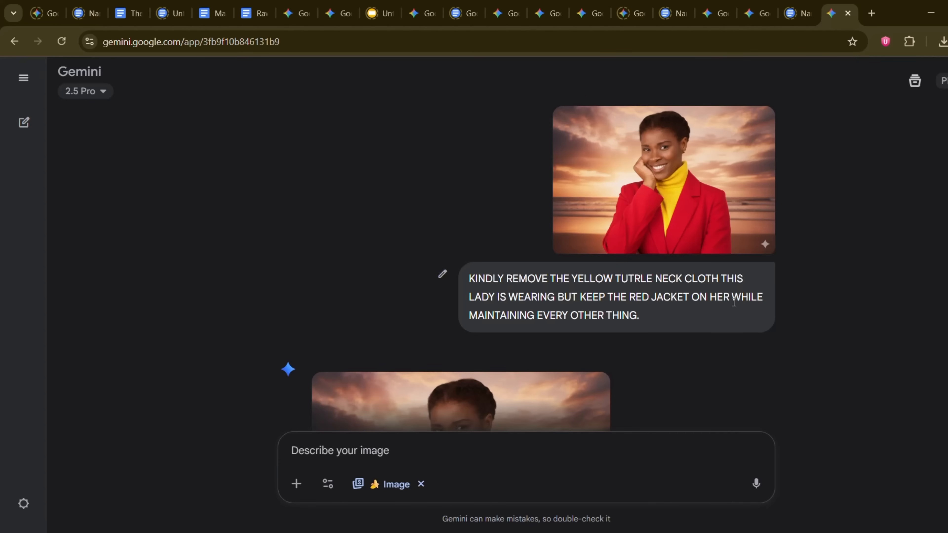
{"action": "scroll", "coordinate": [735, 302], "scroll_direction": "down", "scroll_amount": 2}
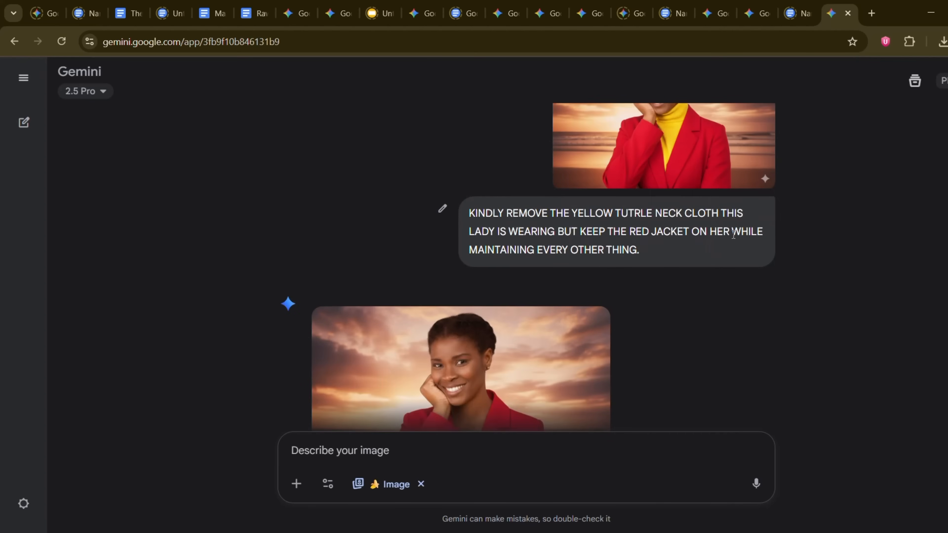
{"action": "scroll", "coordinate": [707, 252], "scroll_direction": "down", "scroll_amount": 4}
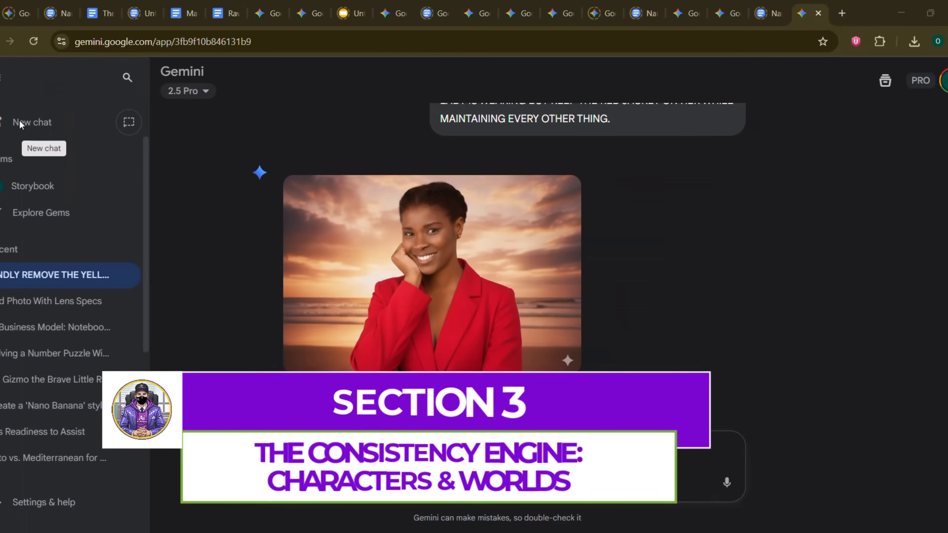
Step: Start a new chat and attach the illustration of the character in a green cap holding a basketball
{"action": "left_click", "coordinate": [34, 122]}
{"action": "left_click", "coordinate": [340, 362]}
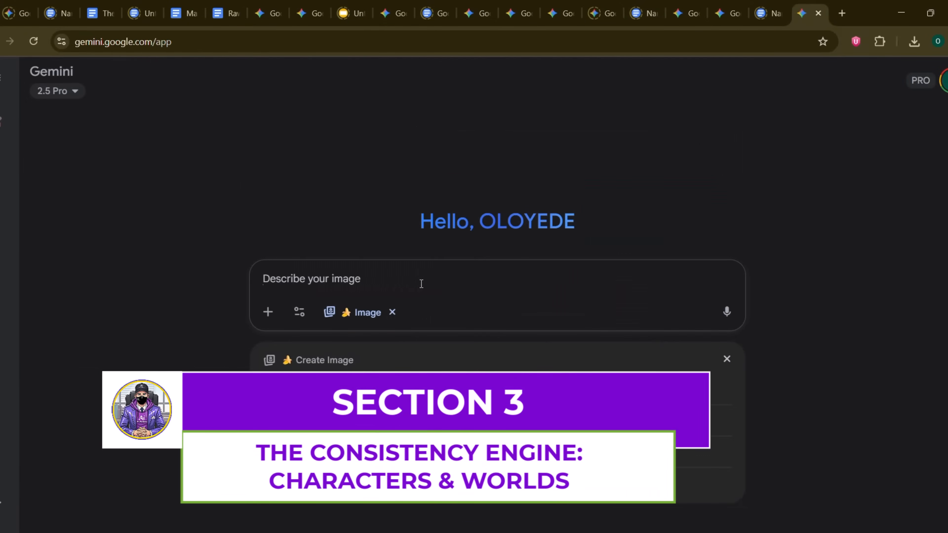
{"action": "left_click", "coordinate": [316, 532]}
{"action": "left_click", "coordinate": [315, 520]}
{"action": "left_click_drag", "start_coordinate": [191, 74], "coordinate": [847, 118]}
{"action": "scroll", "coordinate": [250, 299], "scroll_direction": "up", "scroll_amount": 1}
{"action": "left_click", "coordinate": [261, 276]}
{"action": "left_click_drag", "start_coordinate": [669, 307], "coordinate": [430, 291]}
Step: Paste "Create side and back views for this character in separate images", join it on one line, end it with a period, and submit
{"action": "type", "text": "Create side and back views for this character in separate images"}
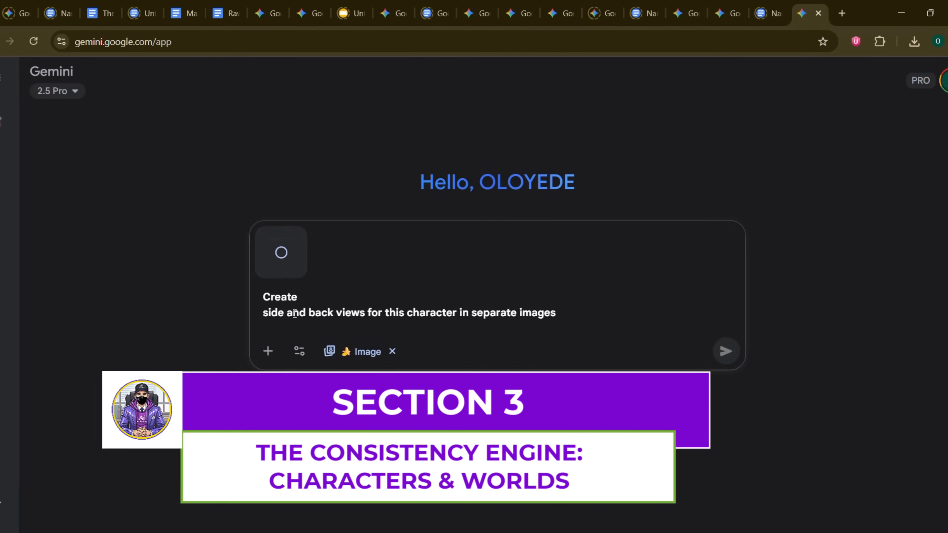
{"action": "left_click", "coordinate": [270, 313]}
{"action": "key", "text": "BackSpace"}
{"action": "left_click", "coordinate": [616, 298]}
{"action": "type", "text": "."}
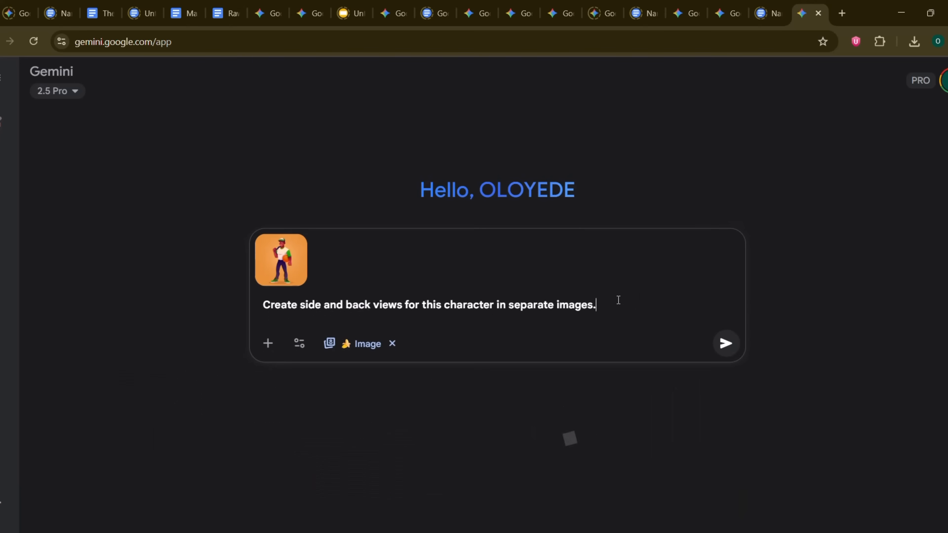
{"action": "key", "text": "Return"}
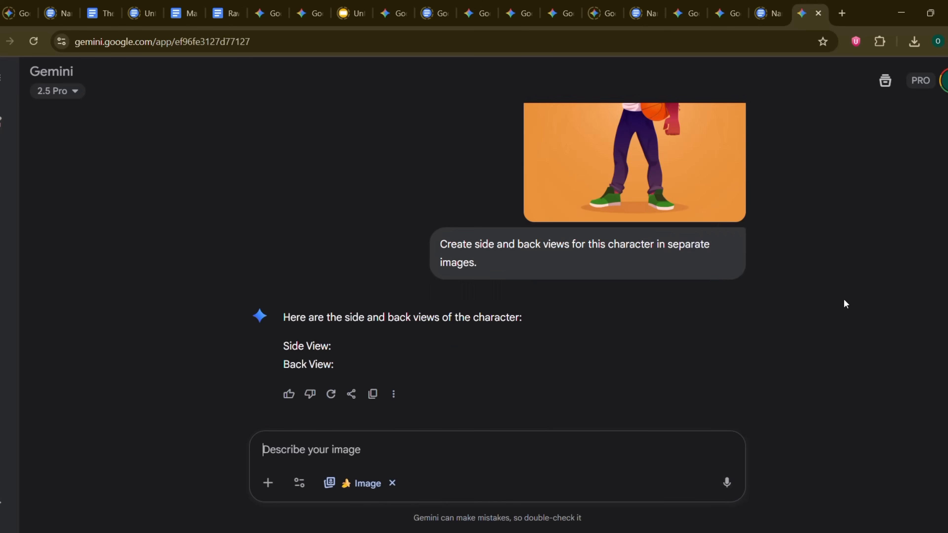
Step: Regenerate the response, and submit the follow-up "CANT FIND THESIDE ND BACK VIEW IMAGES"
{"action": "left_click", "coordinate": [330, 394]}
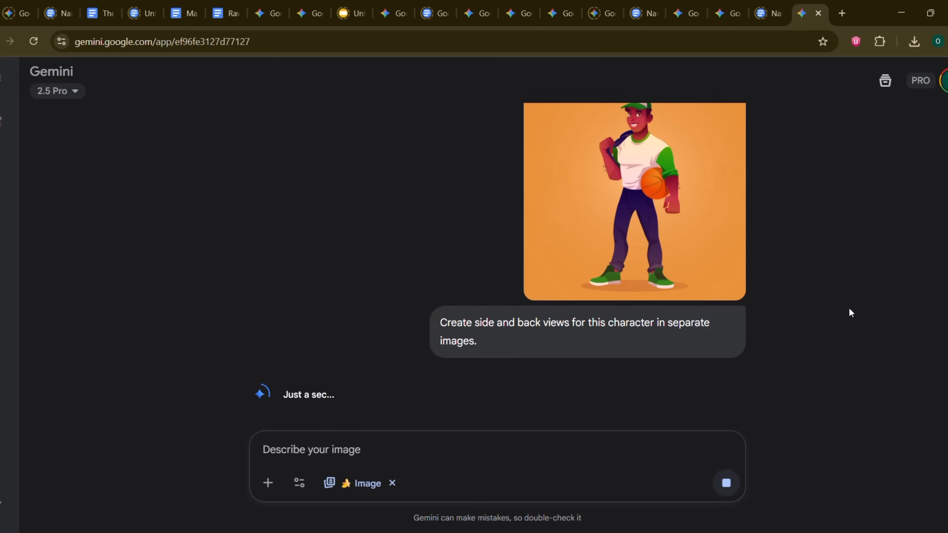
{"action": "type", "text": "CANT FIND THESIDE ND BACK VIEW IMAGES"}
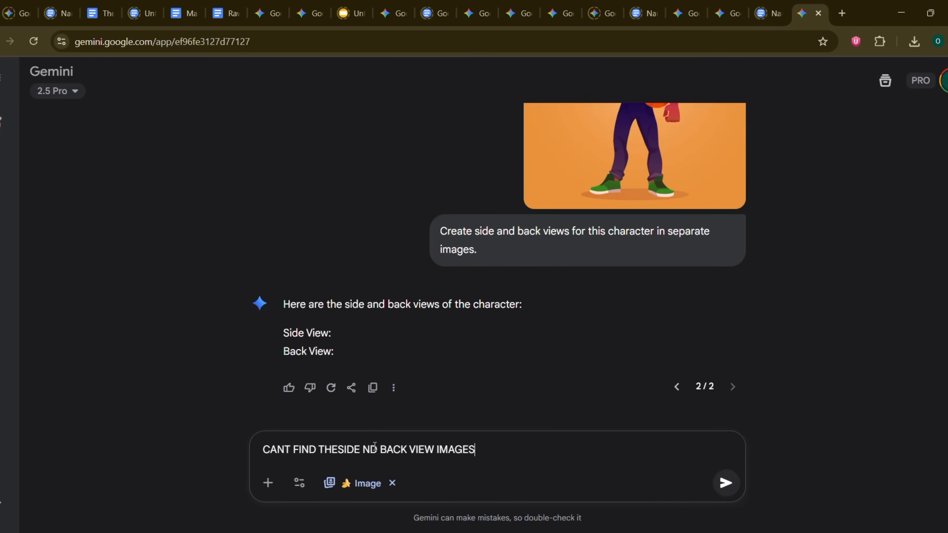
{"action": "key", "text": "Return"}
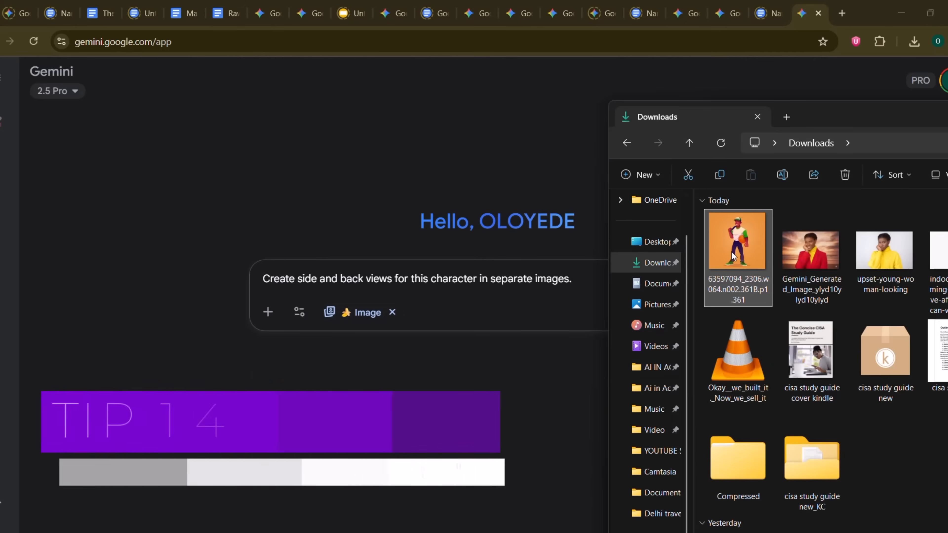
Step: Resubmit the character illustration and prompt in a new chat, and edit the prompt to "Create side for this character in separate images."
{"action": "left_click_drag", "start_coordinate": [673, 233], "coordinate": [610, 310]}
{"action": "key", "text": "Return"}
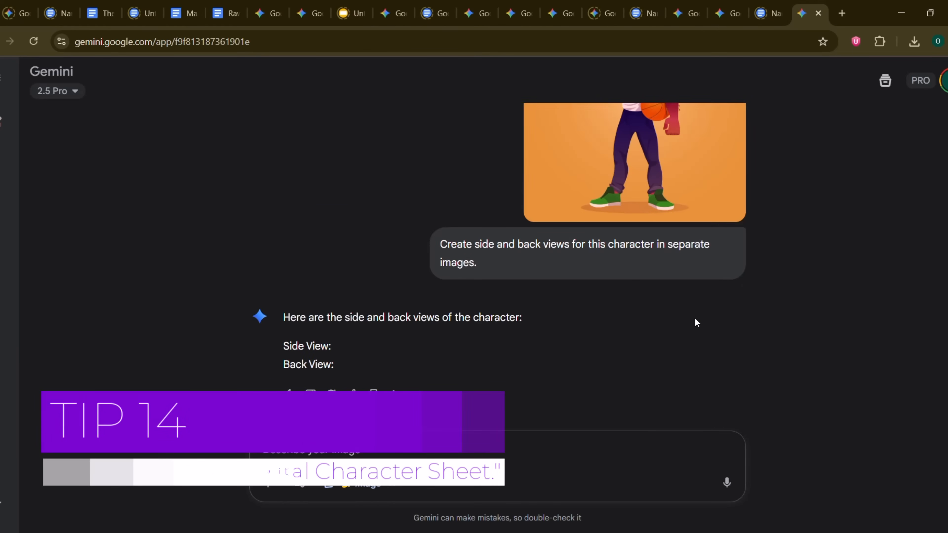
{"action": "left_click", "coordinate": [415, 239]}
{"action": "left_click_drag", "start_coordinate": [357, 246], "coordinate": [433, 246]}
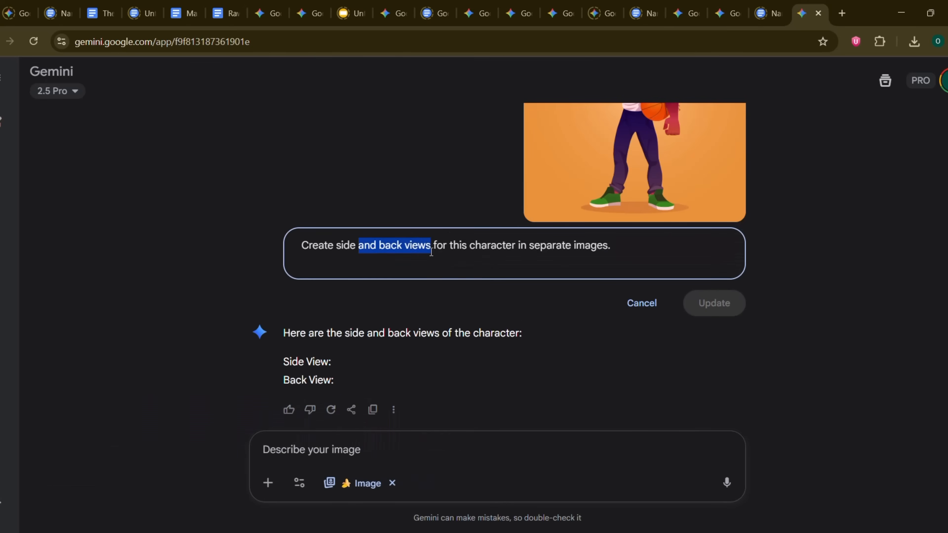
{"action": "key", "text": "BackSpace"}
{"action": "key", "text": "Return"}
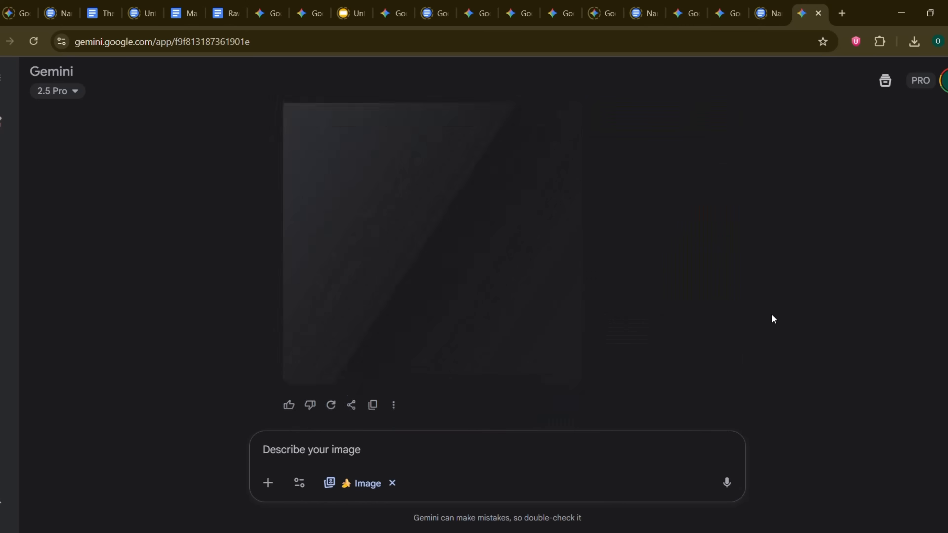
Step: Reuse the side-view prompt as "Create BACK VIEW for this character", without the separate-images ending, and submit it
{"action": "scroll", "coordinate": [771, 316], "scroll_direction": "up", "scroll_amount": 3}
{"action": "left_click_drag", "start_coordinate": [502, 198], "coordinate": [676, 201]}
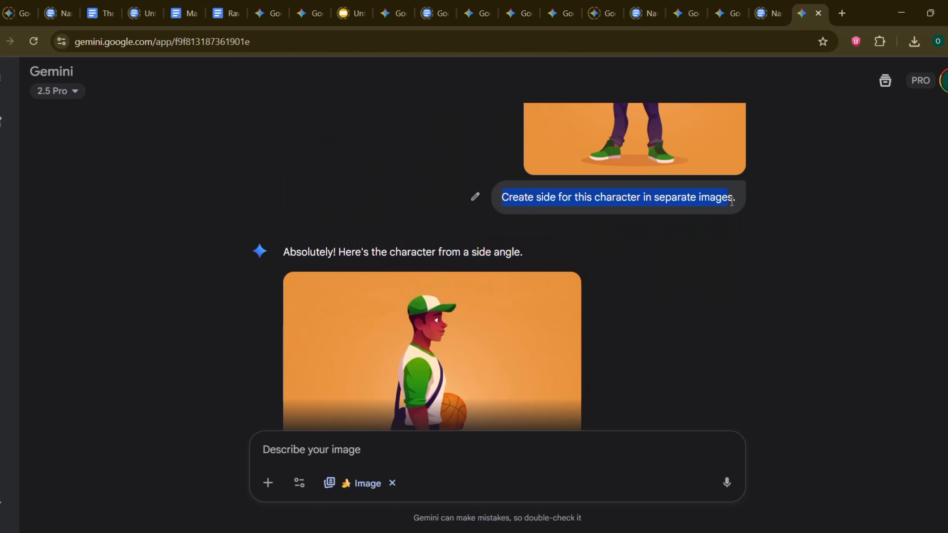
{"action": "left_click", "coordinate": [353, 446]}
{"action": "type", "text": "Create side for this character in separate images."}
{"action": "double_click", "coordinate": [306, 449]}
{"action": "type", "text": "BACK VI"}
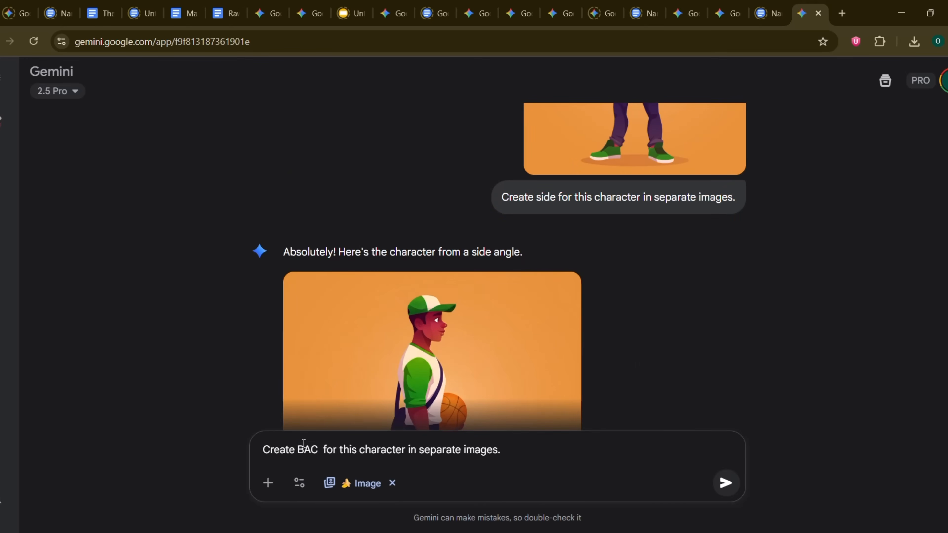
{"action": "type", "text": "EW"}
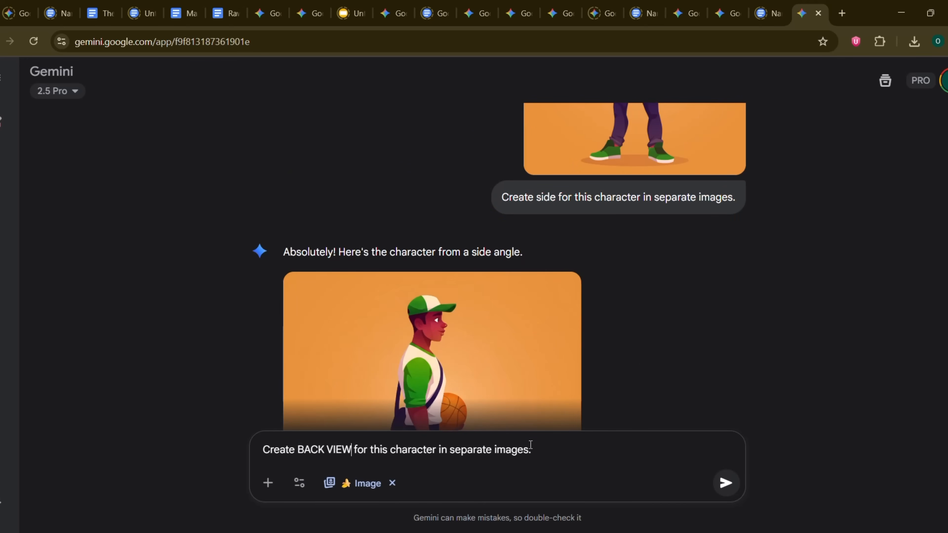
{"action": "left_click_drag", "start_coordinate": [530, 448], "coordinate": [437, 448]}
{"action": "key", "text": "BackSpace"}
{"action": "key", "text": "Return"}
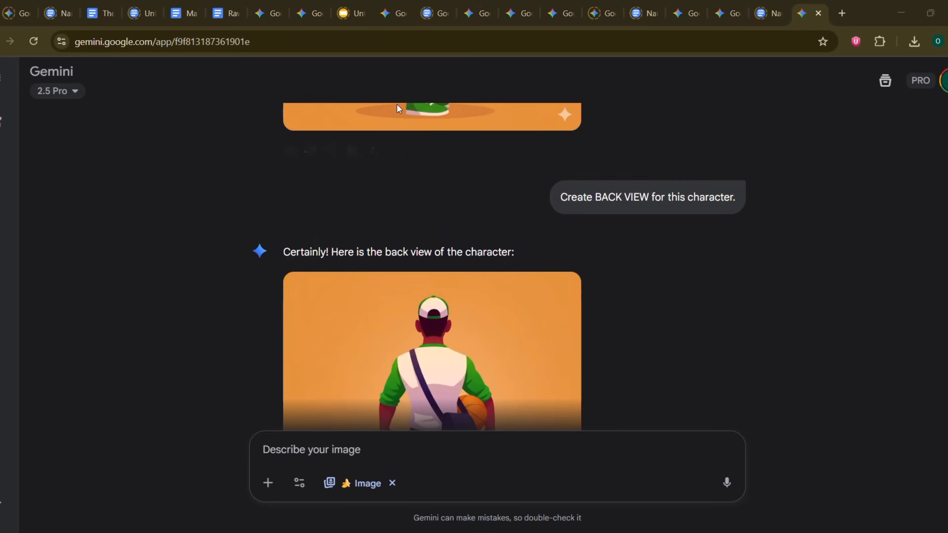
Step: View the generated back-view image of the character enlarged, and return to the chat
{"action": "scroll", "coordinate": [554, 135], "scroll_direction": "down", "scroll_amount": 3}
{"action": "left_click", "coordinate": [554, 135]}
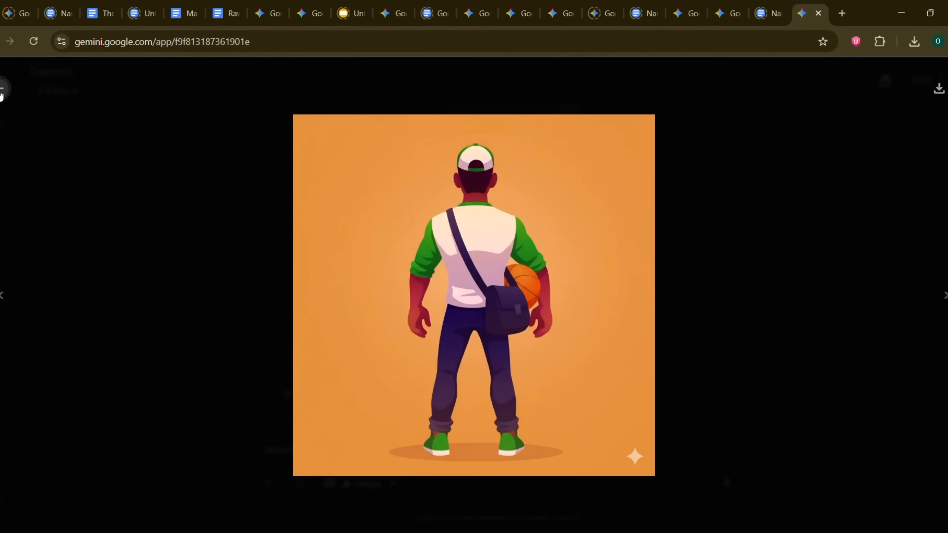
{"action": "left_click", "coordinate": [2, 91]}
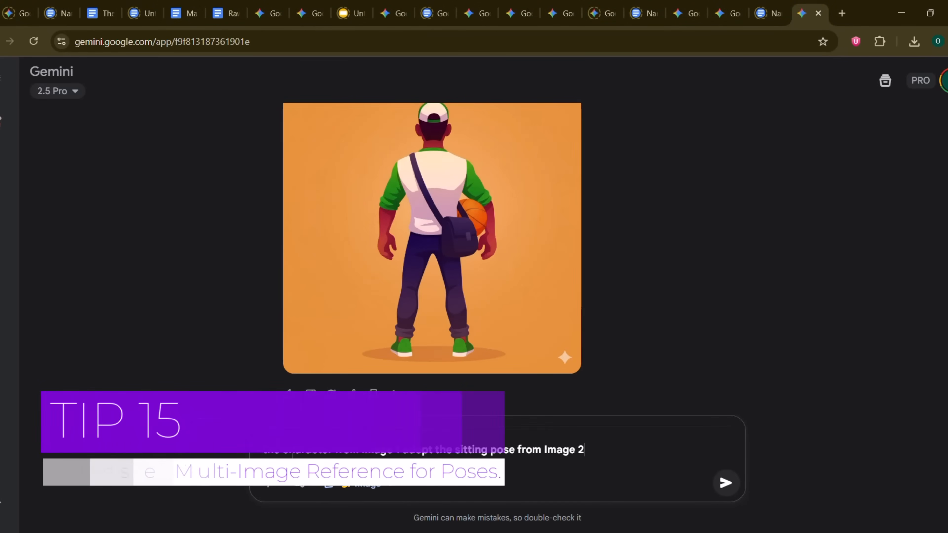
Step: Submit "Make the character from Image 1 adopt the sitting pose from Image 2" with the curly-haired woman's photo and full-shot-woman-sitting-chair attached in that order
{"action": "left_click", "coordinate": [266, 452]}
{"action": "key", "text": "BackSpace"}
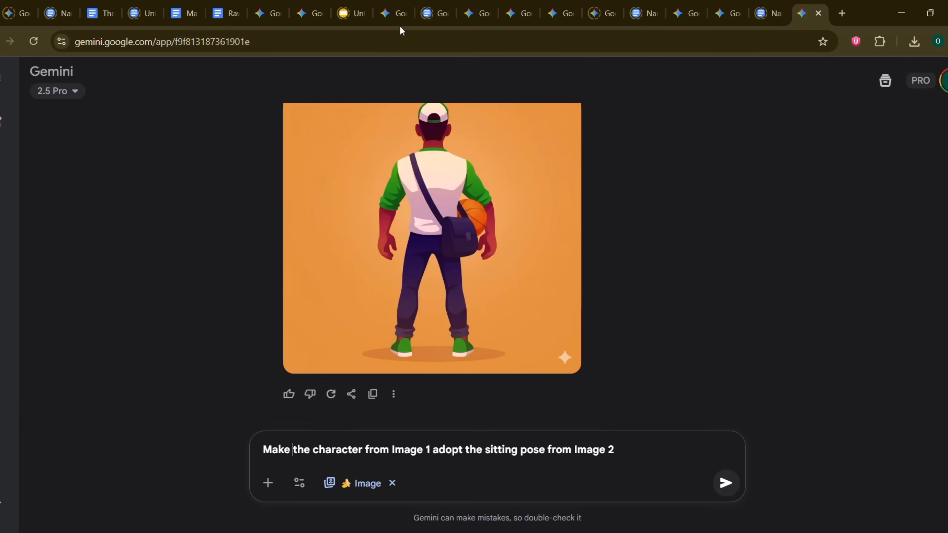
{"action": "key", "text": "alt+Tab"}
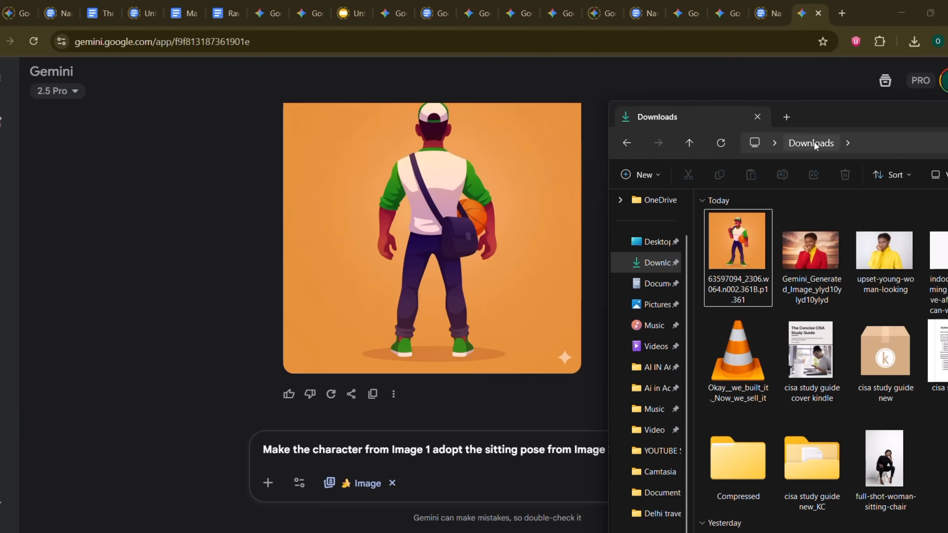
{"action": "left_click_drag", "start_coordinate": [938, 254], "coordinate": [426, 455]}
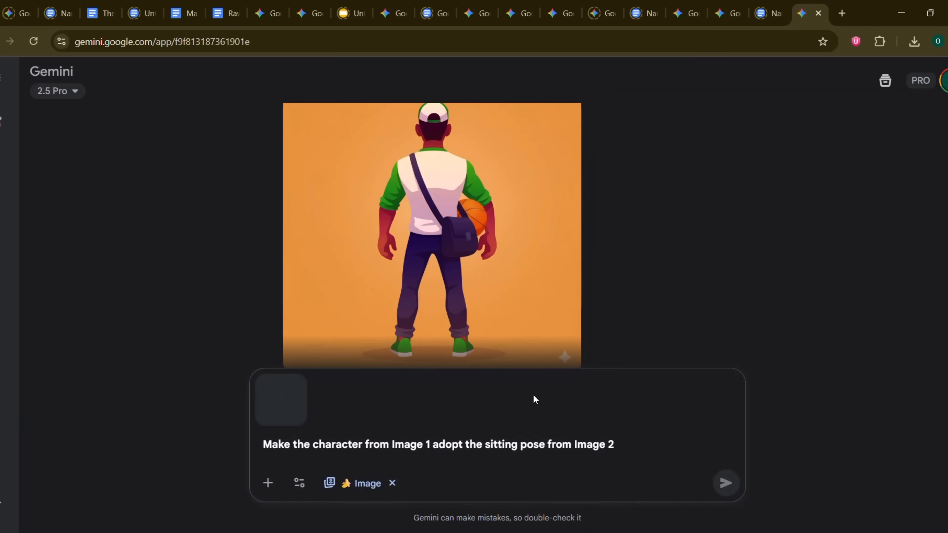
{"action": "key", "text": "alt+Tab"}
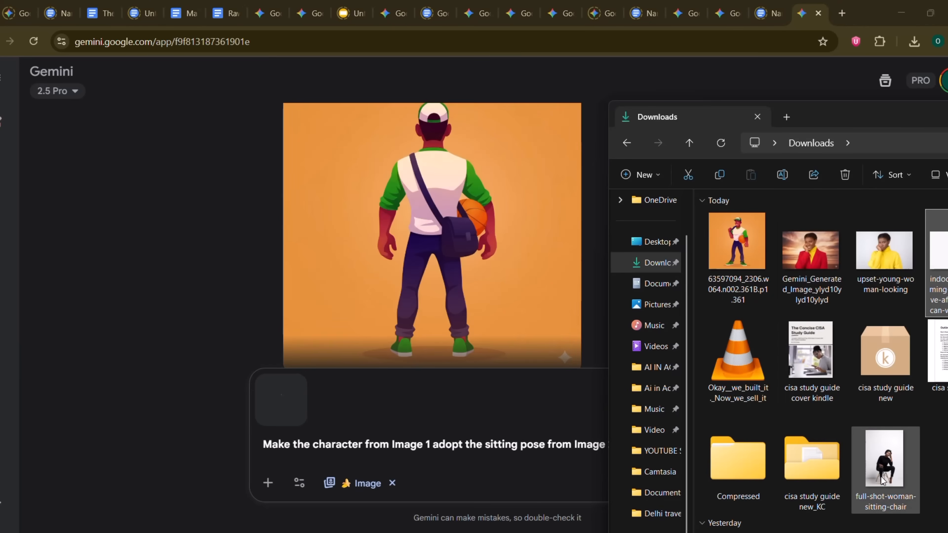
{"action": "left_click_drag", "start_coordinate": [882, 480], "coordinate": [437, 459]}
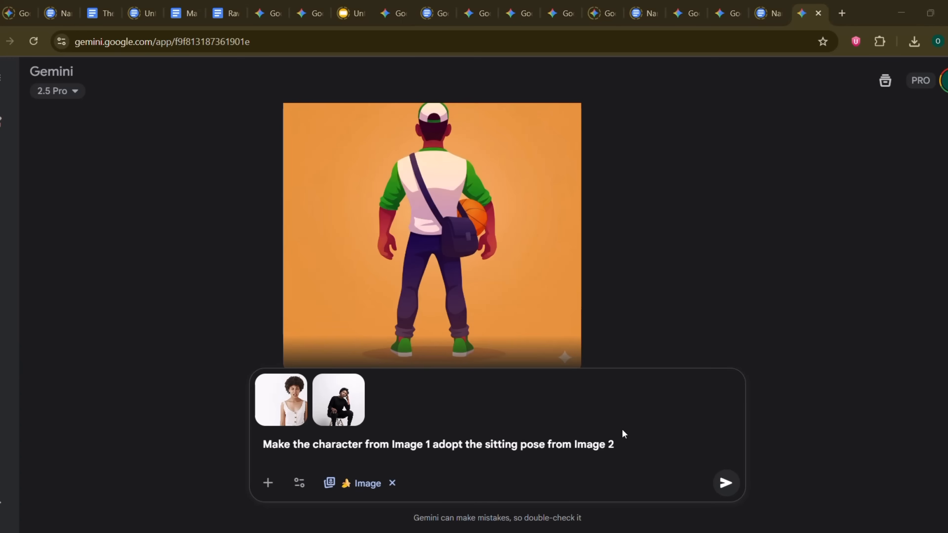
{"action": "left_click", "coordinate": [622, 447]}
{"action": "key", "text": "Return"}
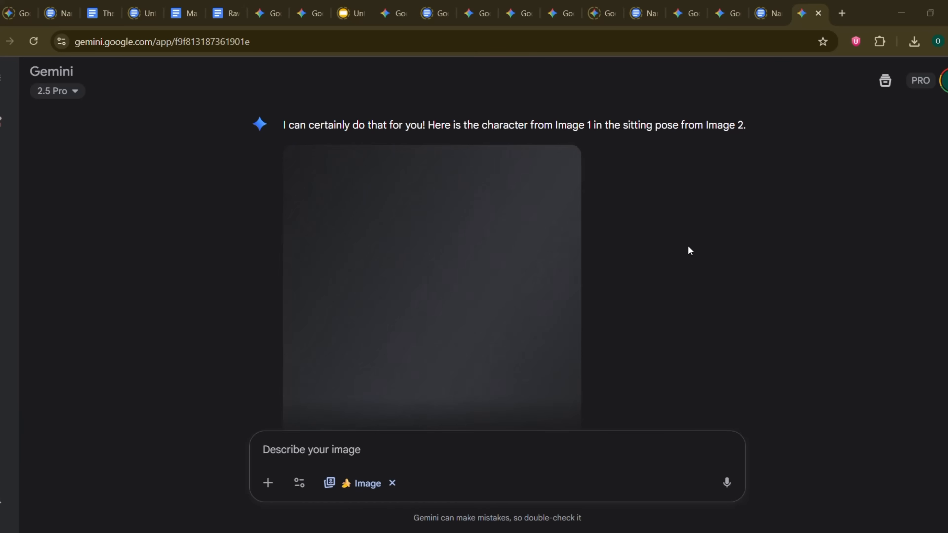
Step: Compare the generated sitting image with the full-shot-woman-sitting-chair reference photo, and regenerate the response
{"action": "scroll", "coordinate": [575, 255], "scroll_direction": "down", "scroll_amount": 3}
{"action": "scroll", "coordinate": [552, 260], "scroll_direction": "up", "scroll_amount": 3}
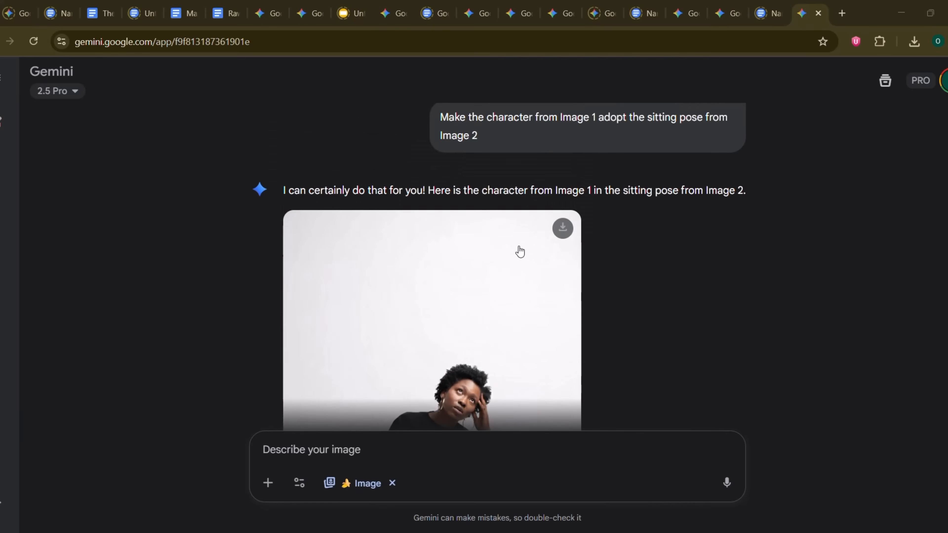
{"action": "scroll", "coordinate": [507, 246], "scroll_direction": "down", "scroll_amount": 5}
{"action": "scroll", "coordinate": [507, 246], "scroll_direction": "up", "scroll_amount": 1}
{"action": "scroll", "coordinate": [506, 247], "scroll_direction": "up", "scroll_amount": 8}
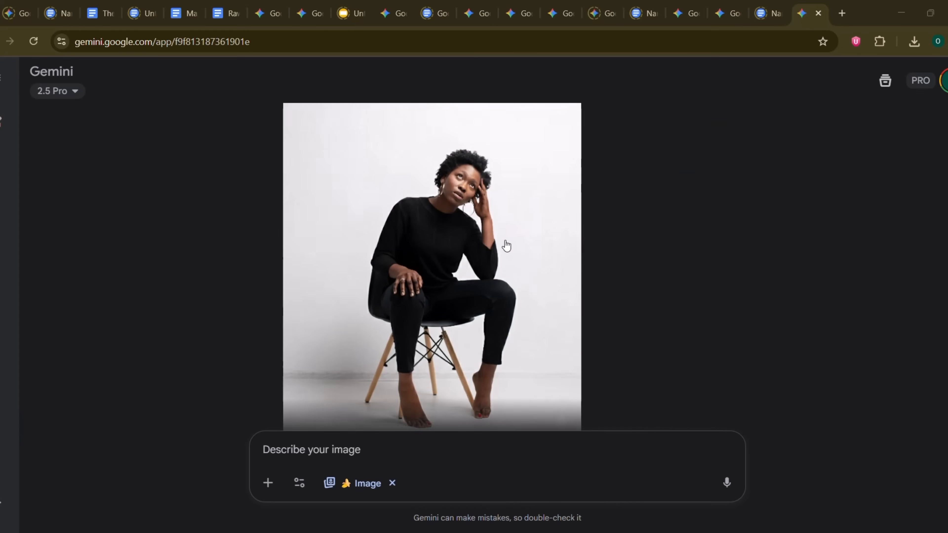
{"action": "left_click", "coordinate": [662, 245]}
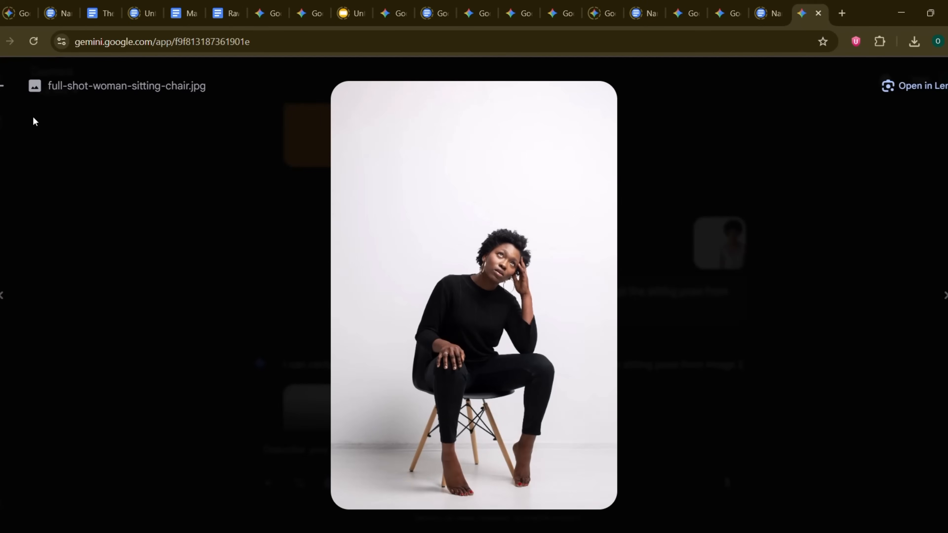
{"action": "left_click", "coordinate": [4, 86]}
{"action": "scroll", "coordinate": [485, 231], "scroll_direction": "down", "scroll_amount": 2}
{"action": "scroll", "coordinate": [551, 261], "scroll_direction": "down", "scroll_amount": 6}
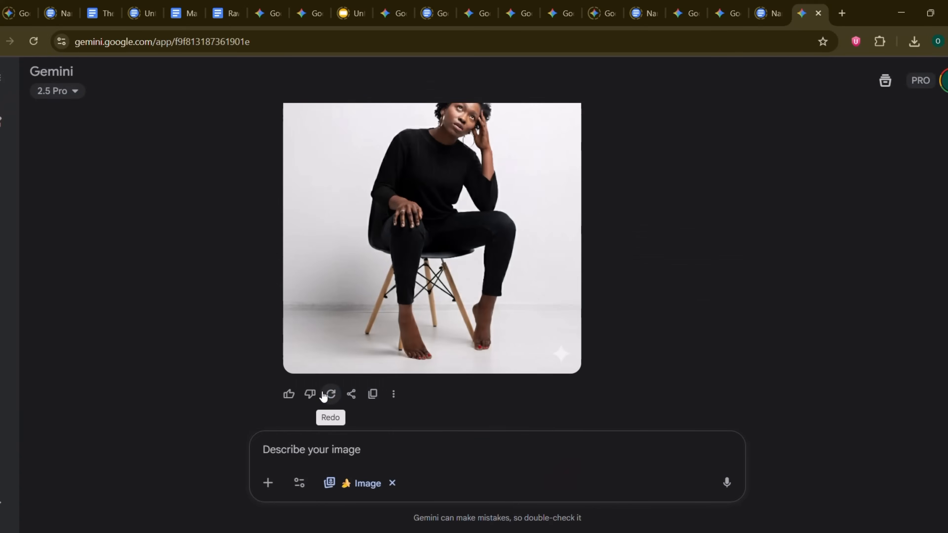
{"action": "left_click", "coordinate": [323, 396]}
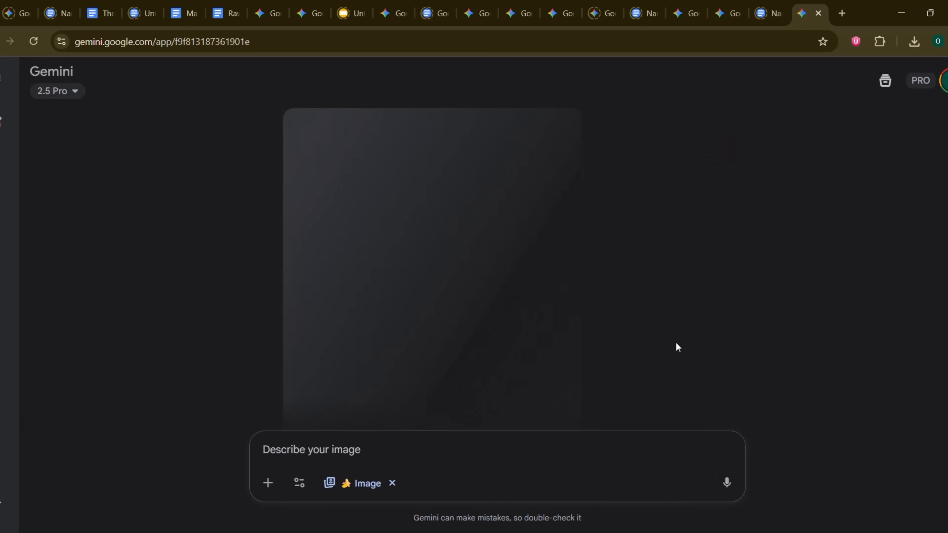
Step: Submit "Using the character from the uploaded image, create an emotion sheet showing expressions for happy, sad, angry, and surprised" and view the generated sheet enlarged
{"action": "key", "text": "ctrl+v"}
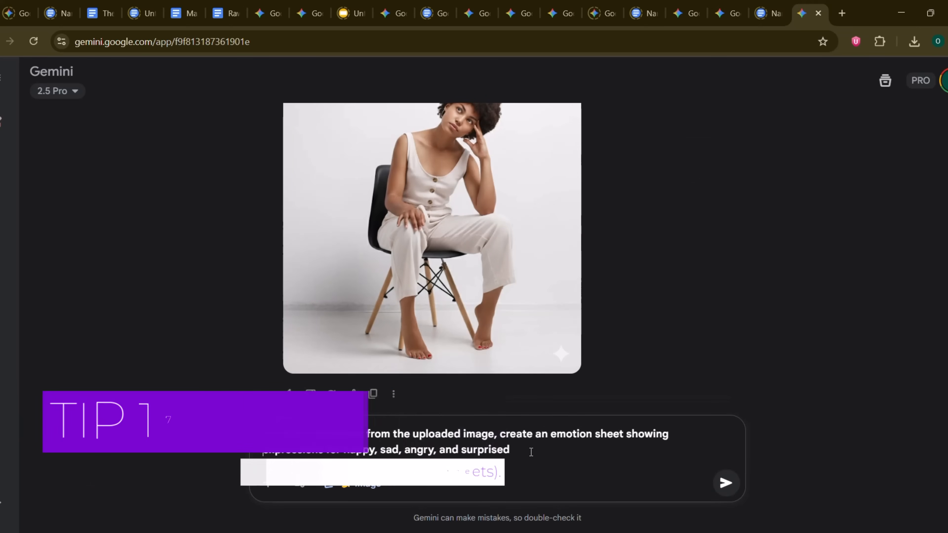
{"action": "key", "text": "Return"}
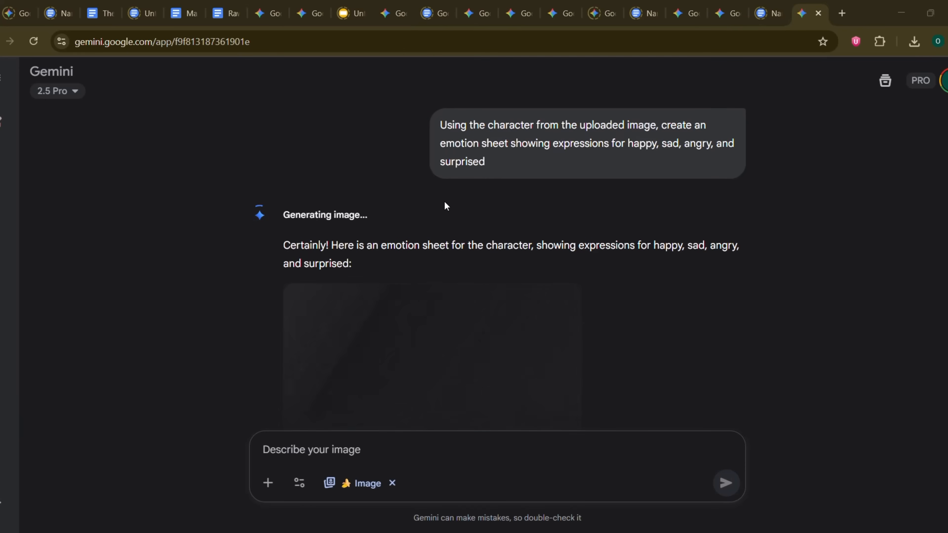
{"action": "scroll", "coordinate": [505, 230], "scroll_direction": "down", "scroll_amount": 2}
{"action": "scroll", "coordinate": [604, 226], "scroll_direction": "down", "scroll_amount": 3}
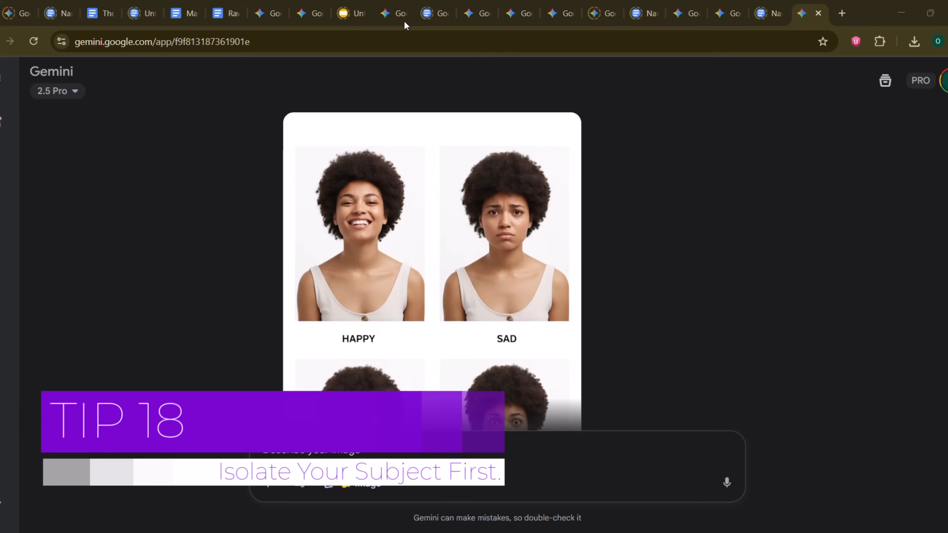
{"action": "left_click", "coordinate": [433, 197]}
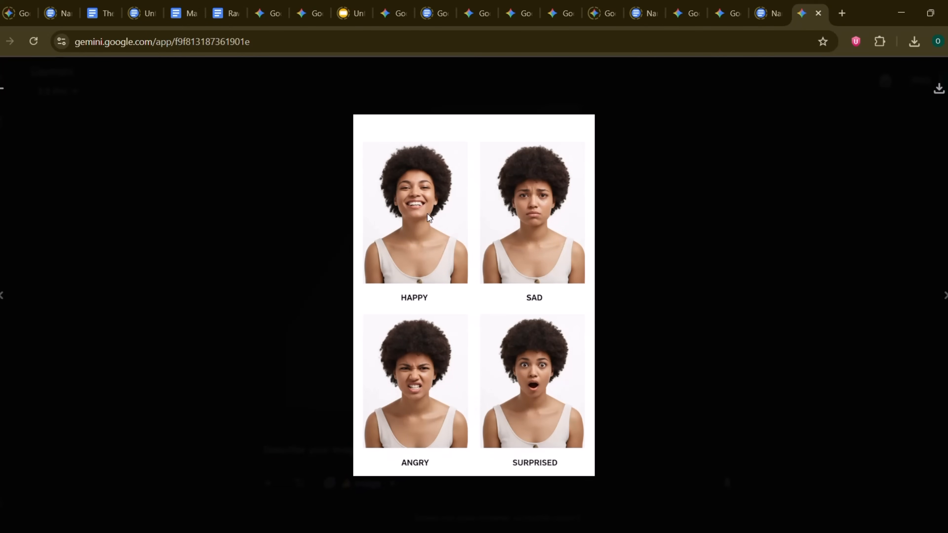
{"action": "left_click", "coordinate": [2, 89]}
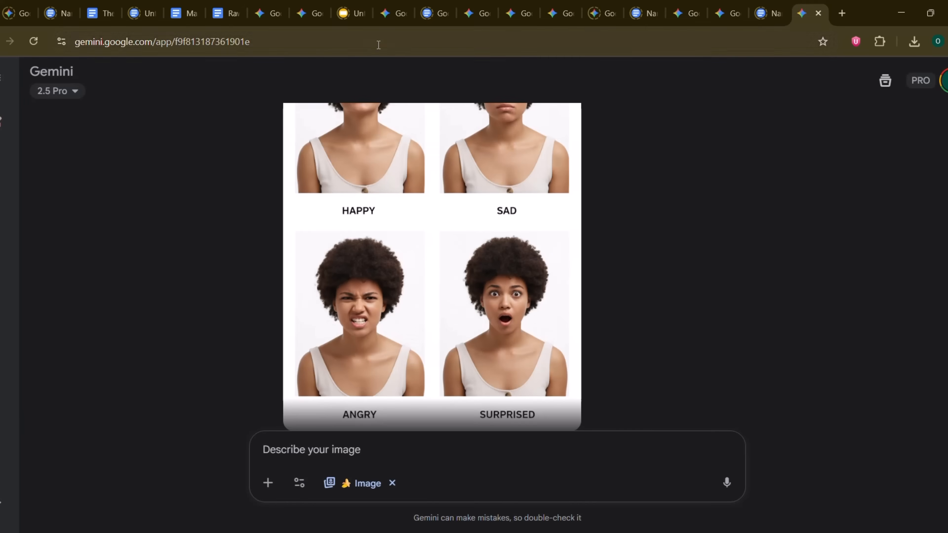
Step: Submit "Place this character on a clean white background" on one line, and resubmit it with the photo of the woman in the red blazer attached
{"action": "left_click", "coordinate": [288, 451]}
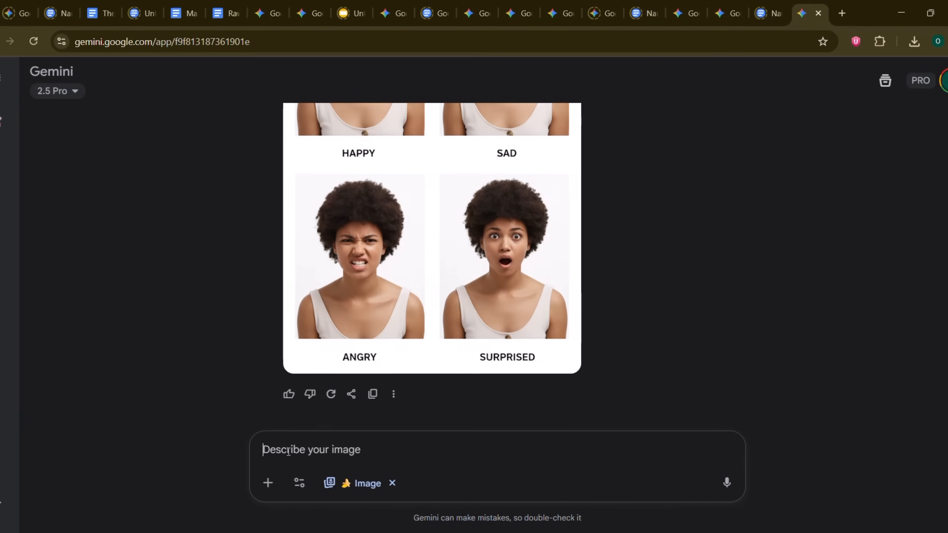
{"action": "type", "text": "Place this character on a clean white background"}
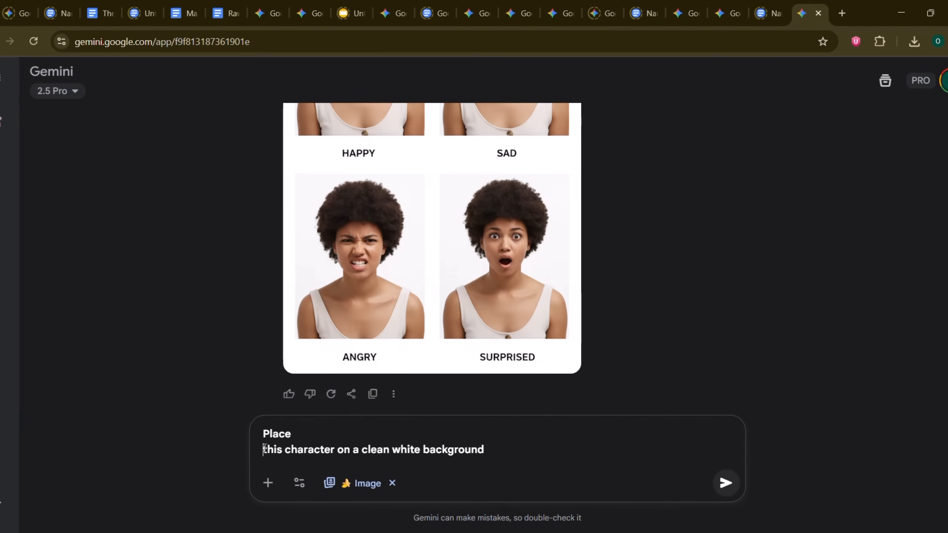
{"action": "key", "text": "BackSpace"}
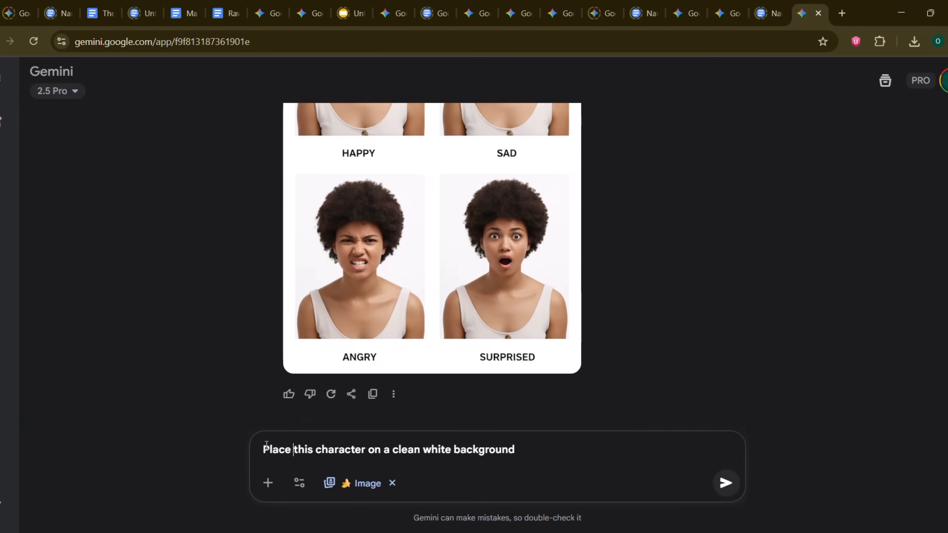
{"action": "key", "text": "Return"}
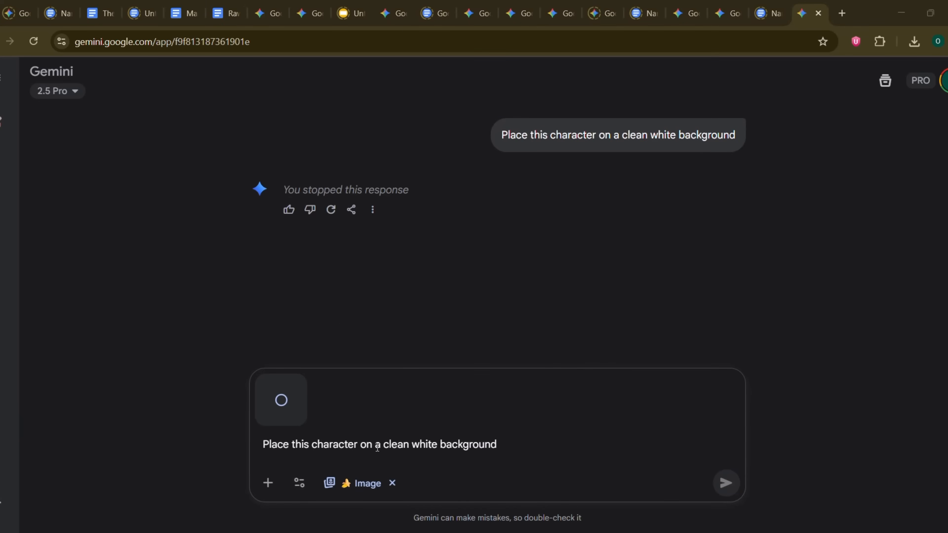
{"action": "left_click", "coordinate": [515, 444]}
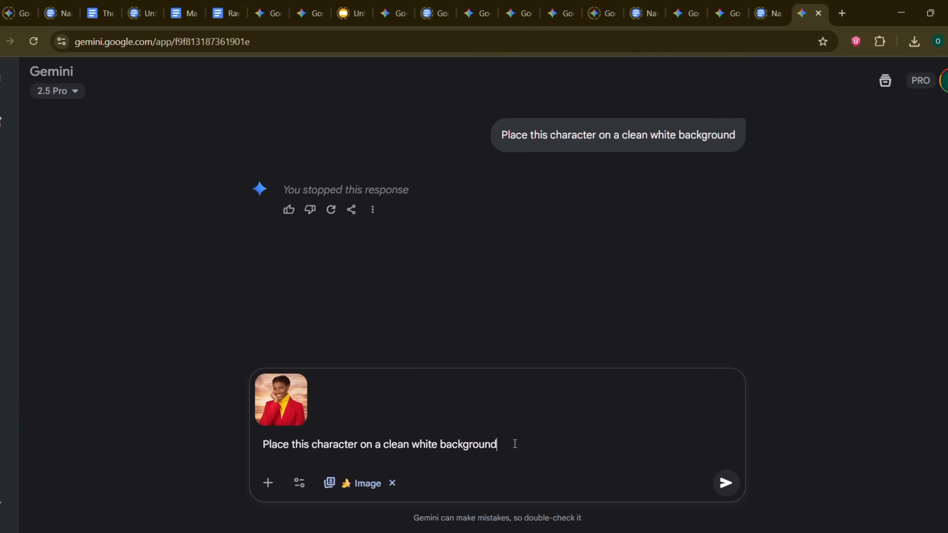
{"action": "key", "text": "Return"}
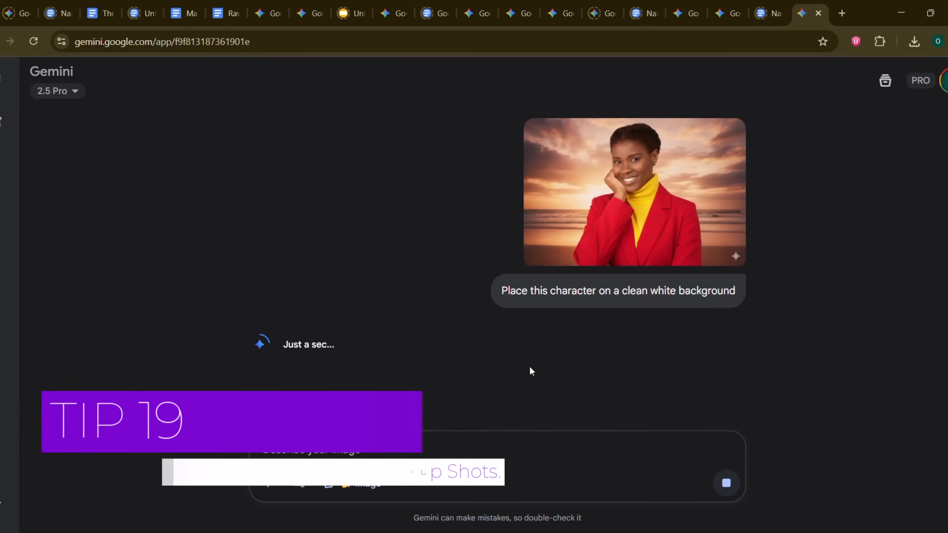
Step: Submit "Create a new image showing the person from Image 1 and the person from Image 2 having a conversation at a café table." with both women's photos
{"action": "type", "text": "Create a new image showing the person from Image 1 and the person from Image 2 having a conversation at a café table"}
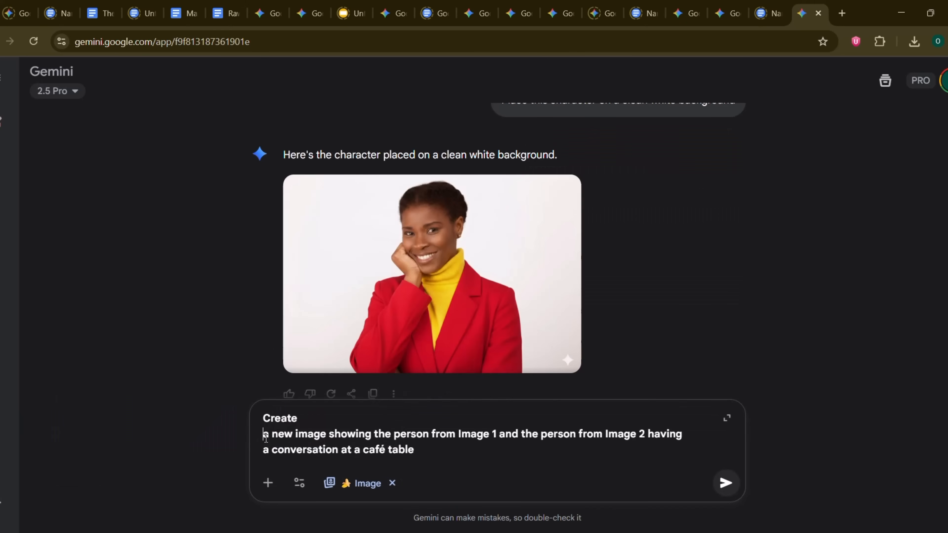
{"action": "key", "text": "BackSpace"}
{"action": "key", "text": "BackSpace"}
{"action": "left_click", "coordinate": [345, 532]}
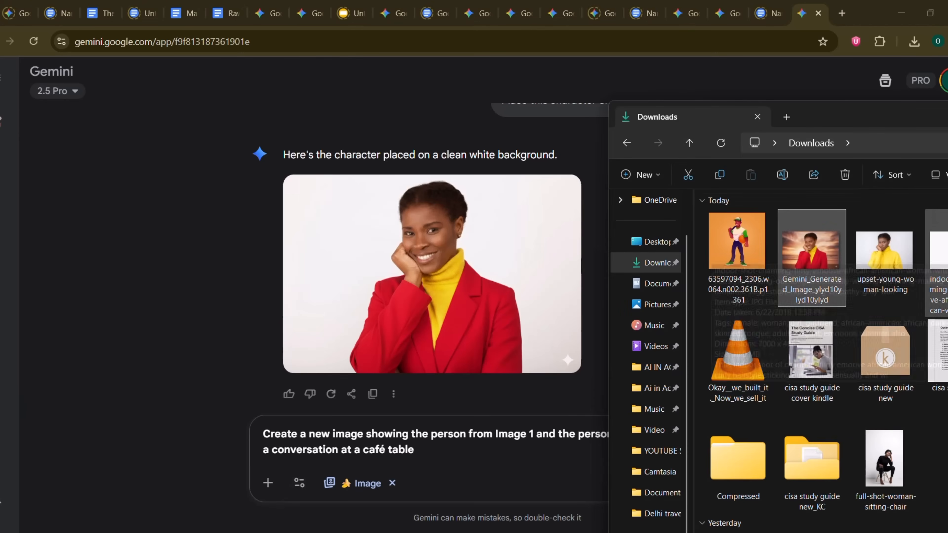
{"action": "left_click_drag", "start_coordinate": [937, 261], "coordinate": [537, 464]}
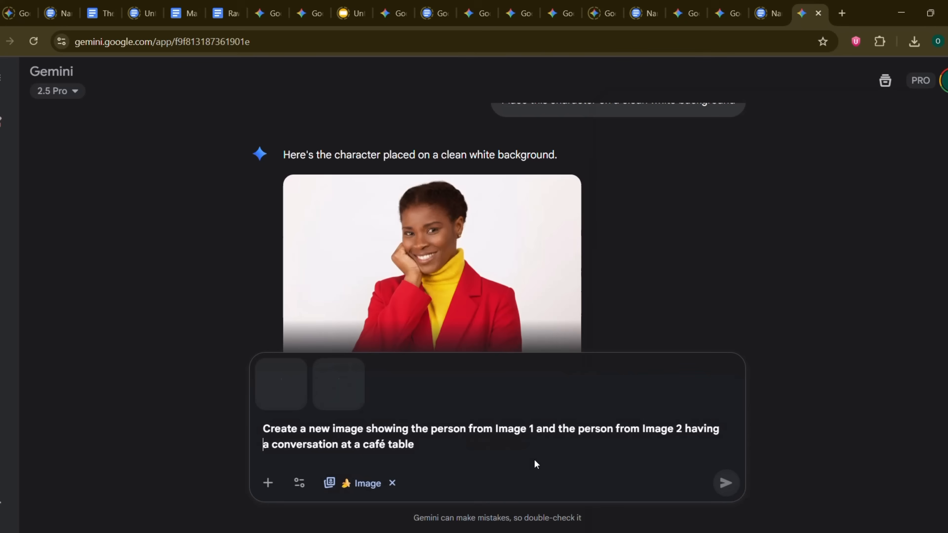
{"action": "type", "text": "."}
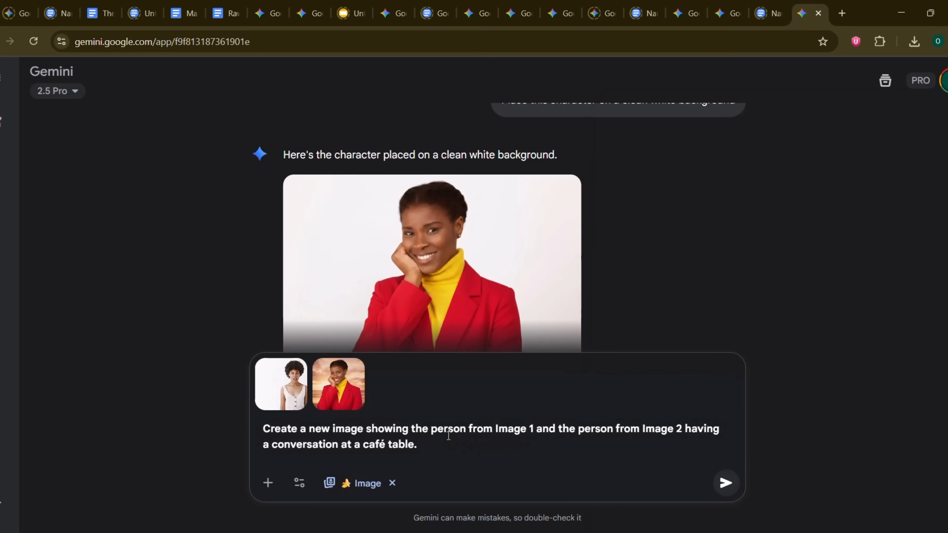
{"action": "key", "text": "Return"}
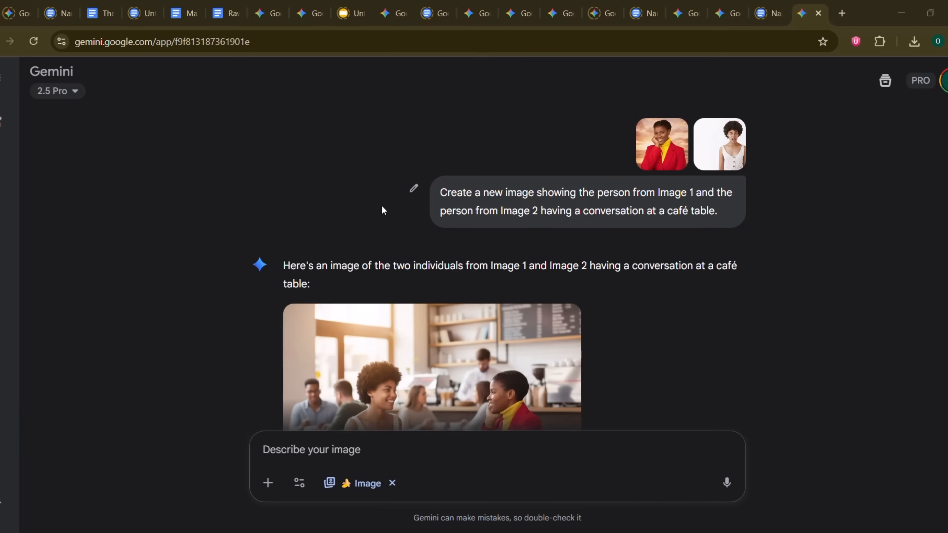
Step: View the generated café conversation image enlarged, and return to the chat
{"action": "scroll", "coordinate": [381, 206], "scroll_direction": "down", "scroll_amount": 3}
{"action": "left_click", "coordinate": [437, 264]}
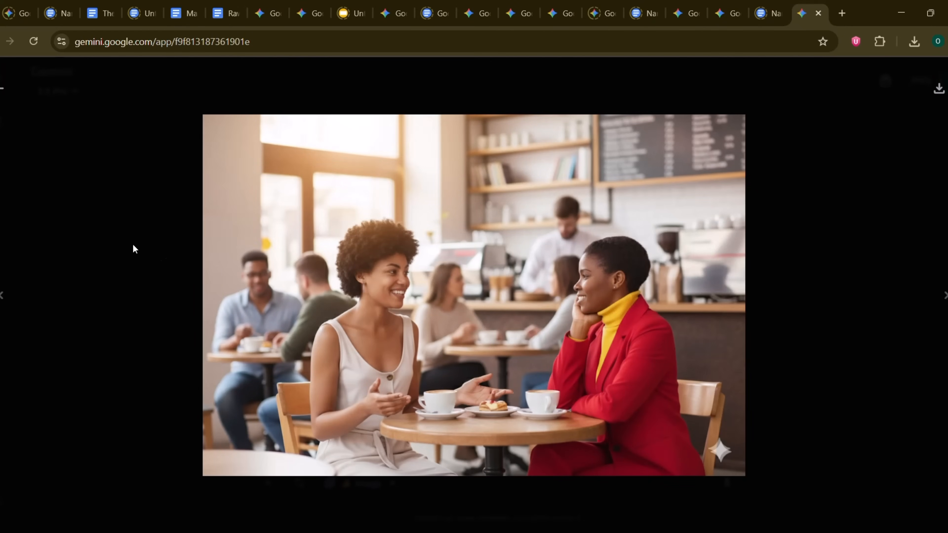
{"action": "left_click", "coordinate": [1, 90]}
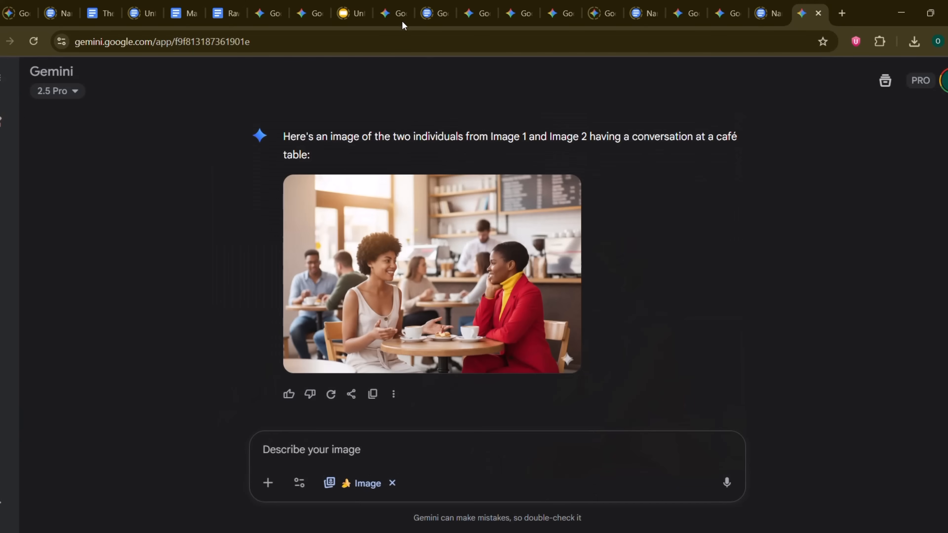
Step: Paste "A man with short brown hair, a prominent scar over his left eye, and blue eyes", join it on one line, and submit
{"action": "left_click", "coordinate": [341, 447]}
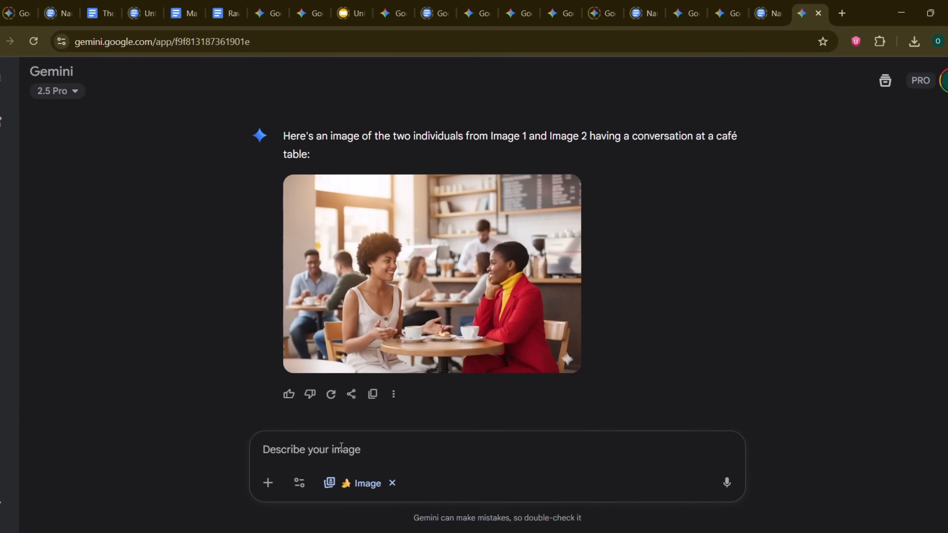
{"action": "type", "text": "A man with short brown hair, a prominent scar over his left eye, and blue eyes"}
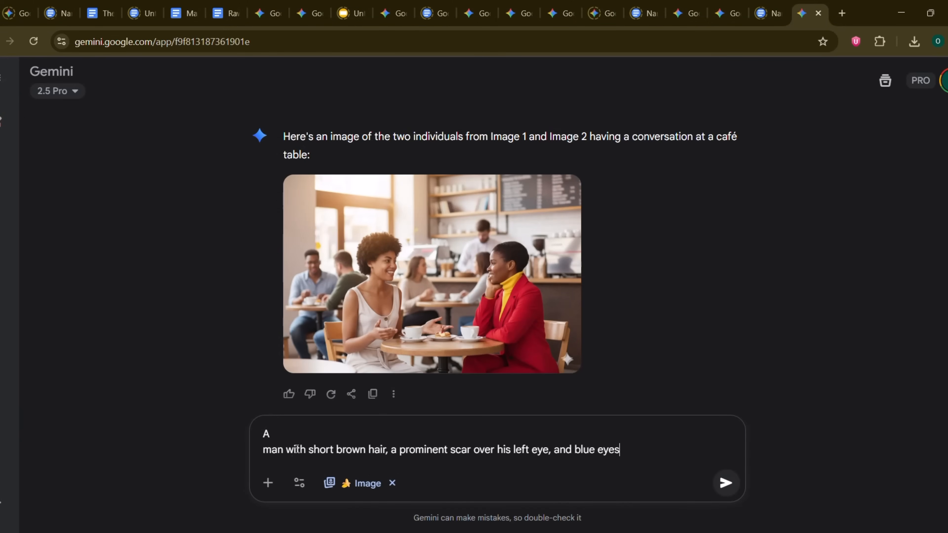
{"action": "left_click", "coordinate": [263, 450]}
{"action": "key", "text": "BackSpace"}
{"action": "key", "text": "Return"}
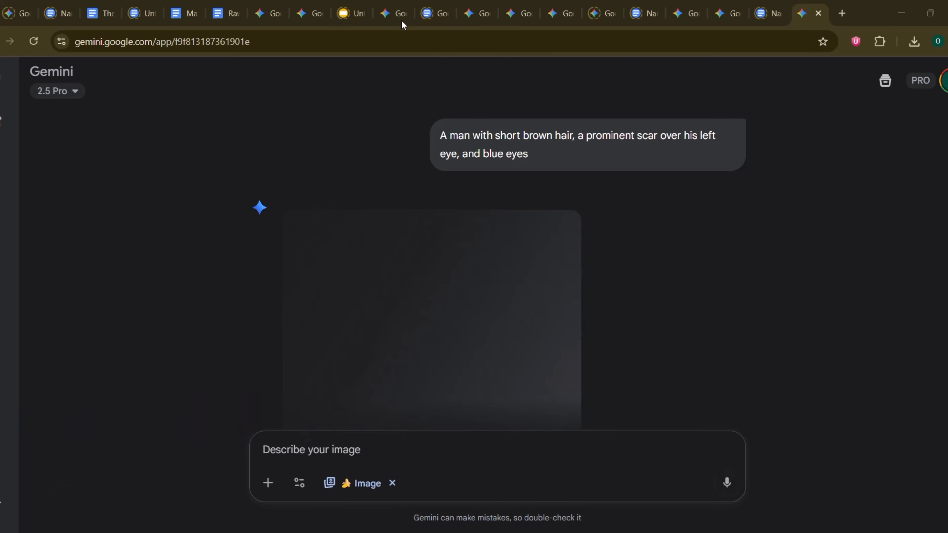
Step: View the generated portrait of the scarred man enlarged, and return to its prompt in the chat
{"action": "scroll", "coordinate": [385, 163], "scroll_direction": "down", "scroll_amount": 3}
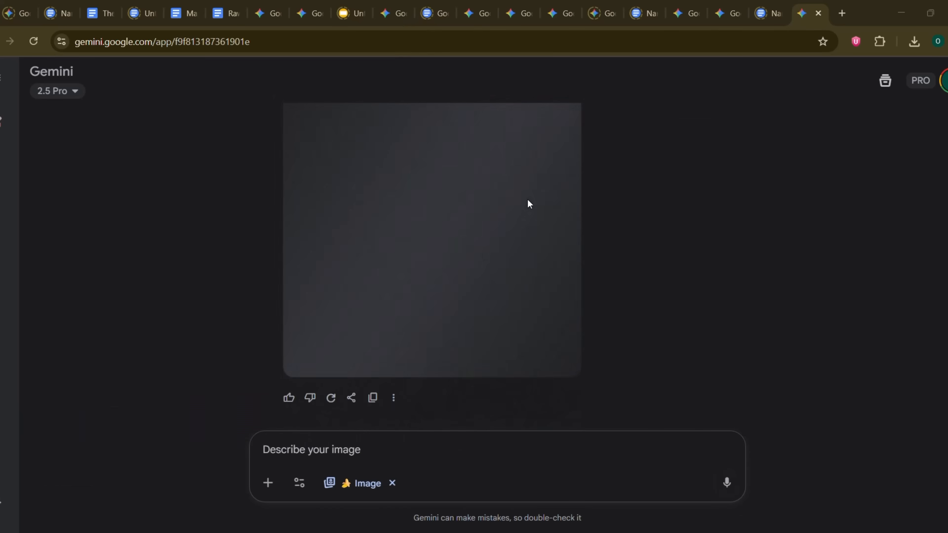
{"action": "scroll", "coordinate": [578, 208], "scroll_direction": "up", "scroll_amount": 1}
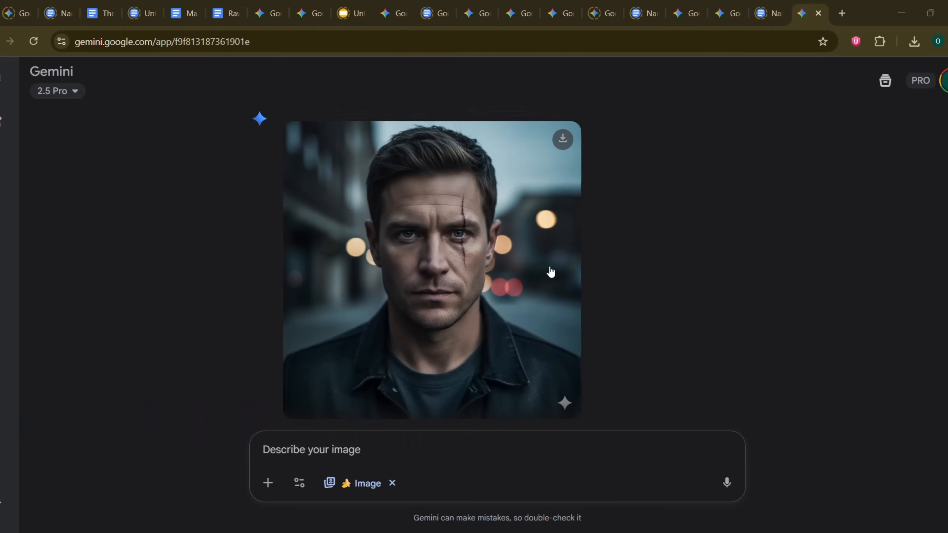
{"action": "left_click", "coordinate": [478, 296]}
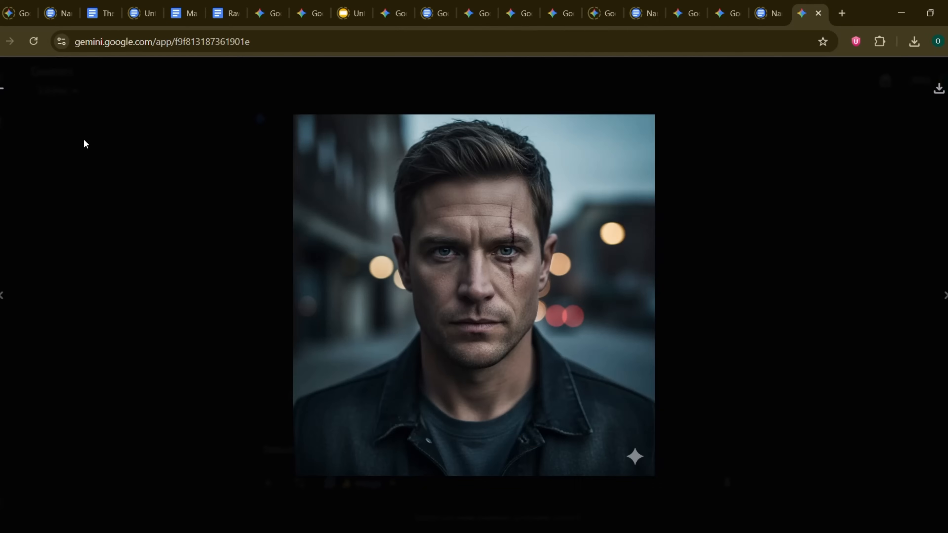
{"action": "left_click", "coordinate": [2, 89]}
{"action": "scroll", "coordinate": [356, 217], "scroll_direction": "up", "scroll_amount": 3}
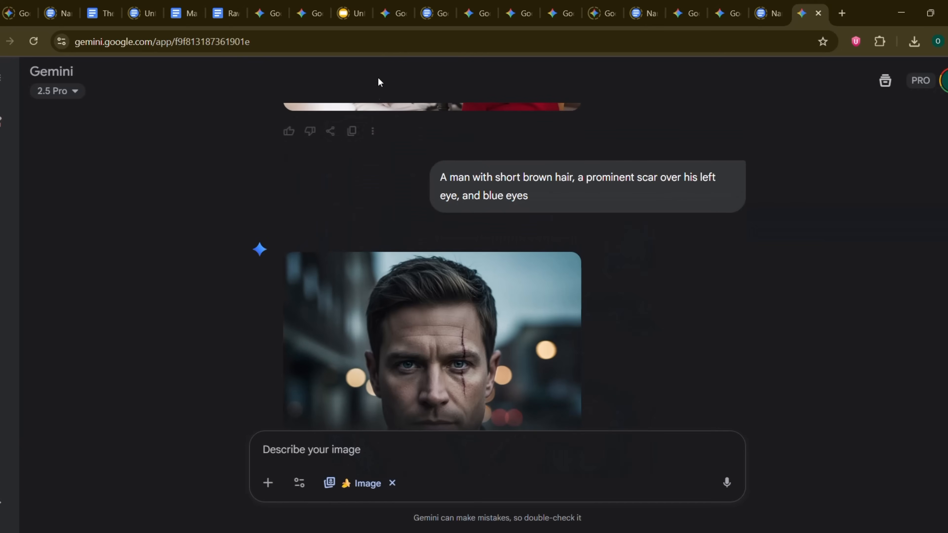
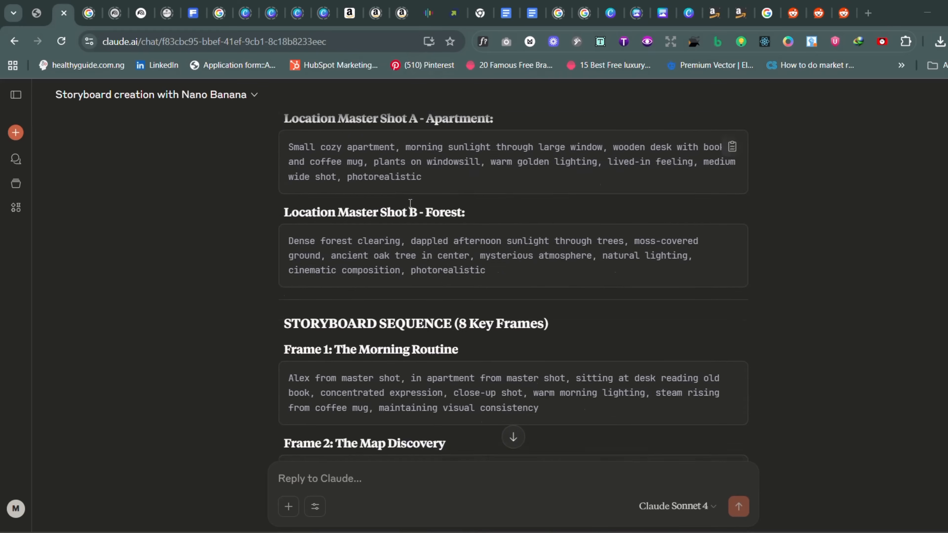
{"action": "scroll", "coordinate": [410, 203], "scroll_direction": "down", "scroll_amount": 18}
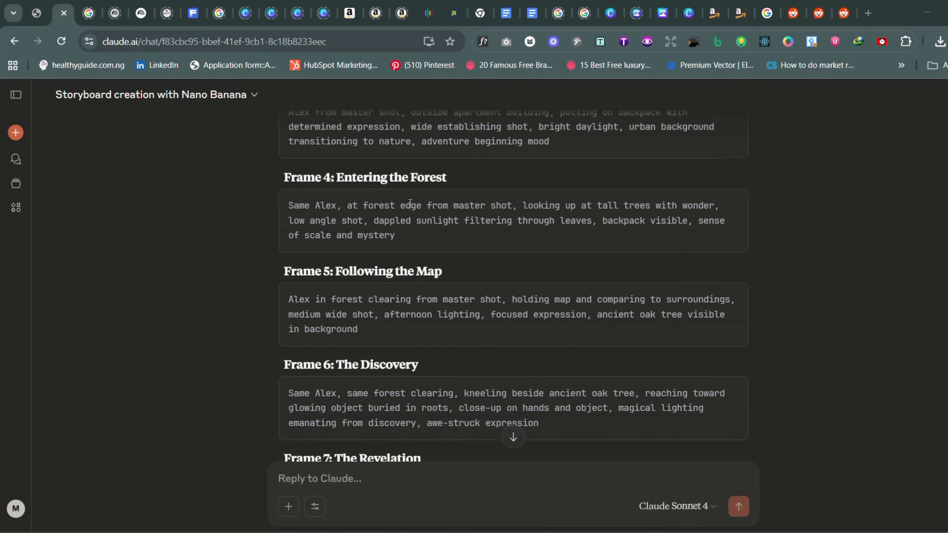
Step: Review the eight storyboard frame prompts in the Claude chat and copy the Frame 1 "The Morning Routine" prompt
{"action": "scroll", "coordinate": [410, 203], "scroll_direction": "up", "scroll_amount": 20}
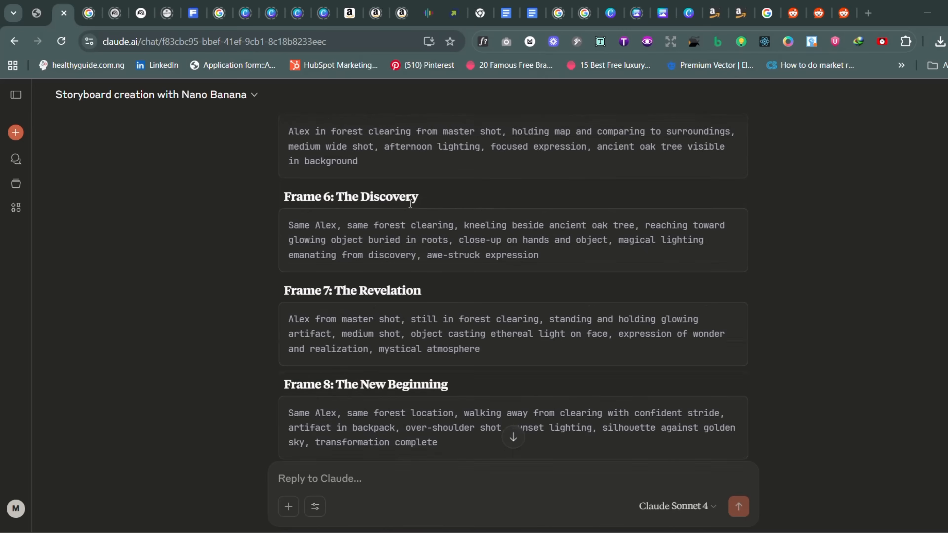
{"action": "scroll", "coordinate": [730, 275], "scroll_direction": "up", "scroll_amount": 5}
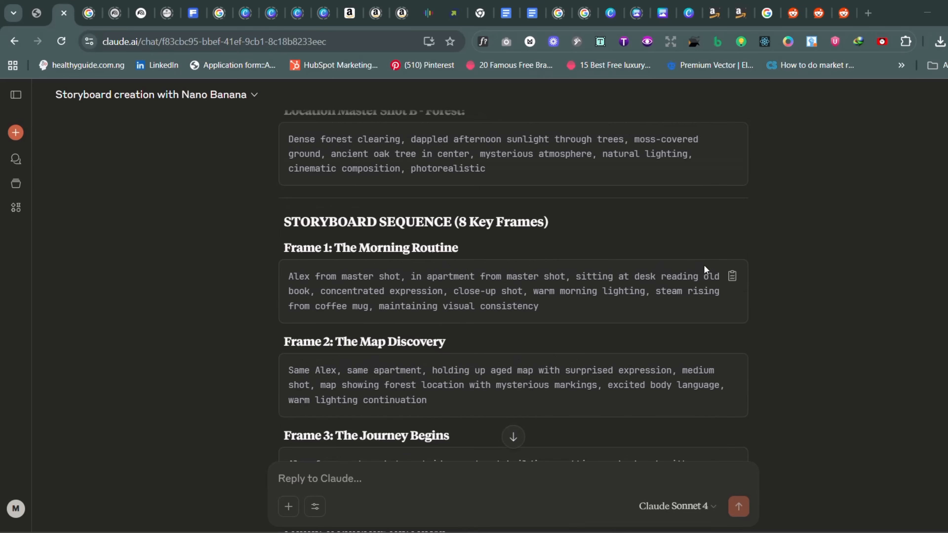
{"action": "scroll", "coordinate": [720, 272], "scroll_direction": "down", "scroll_amount": 5}
{"action": "left_click", "coordinate": [733, 212]}
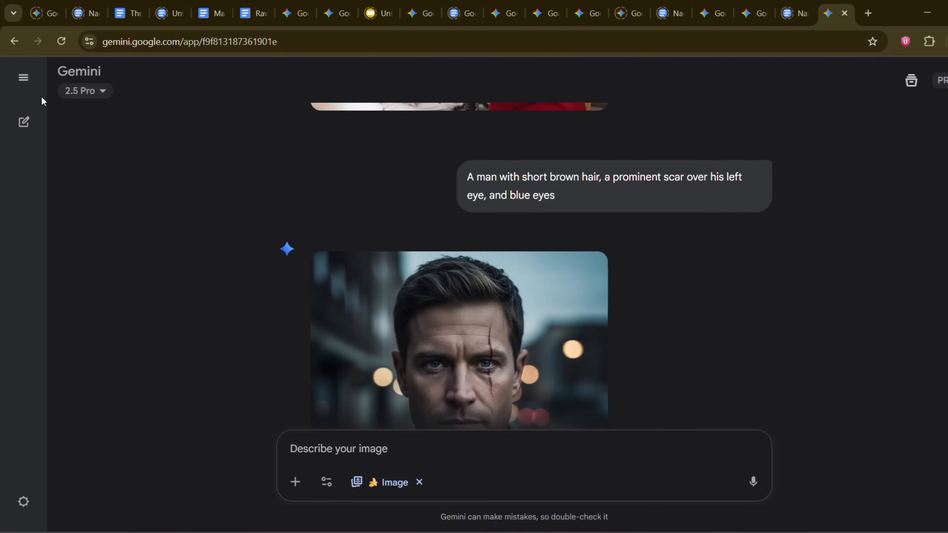
Step: Switch to Gemini, start a new chat in image creation mode, and submit the copied Frame 1 prompt
{"action": "left_click", "coordinate": [38, 123]}
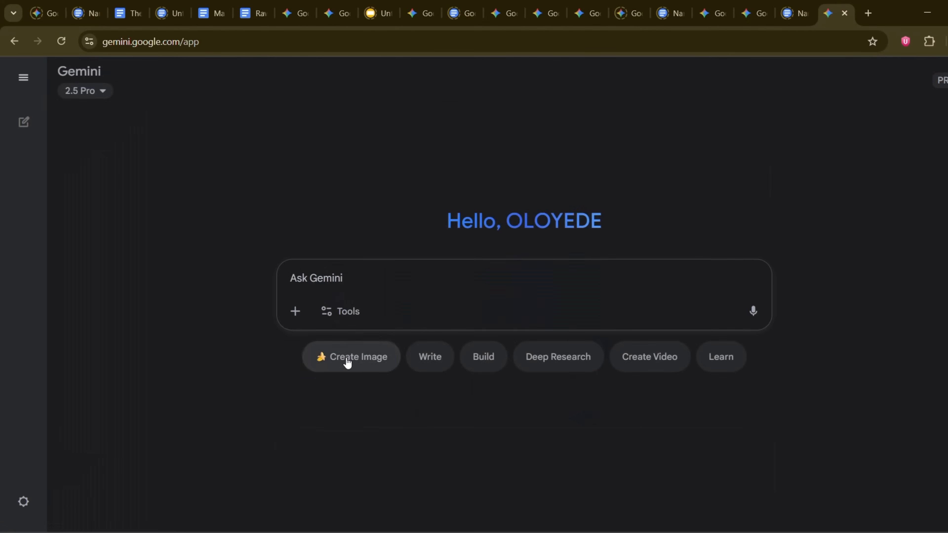
{"action": "left_click", "coordinate": [346, 359]}
{"action": "key", "text": "ctrl+v"}
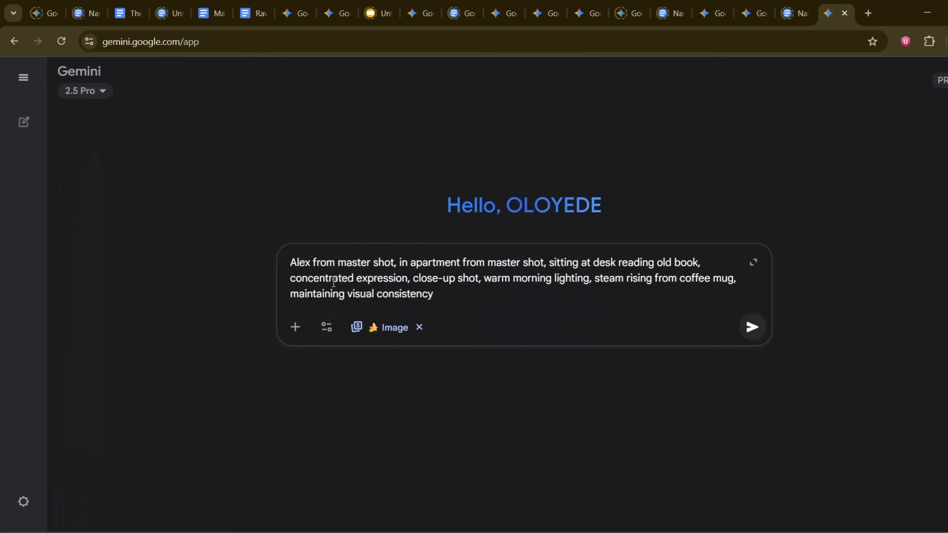
{"action": "key", "text": "Return"}
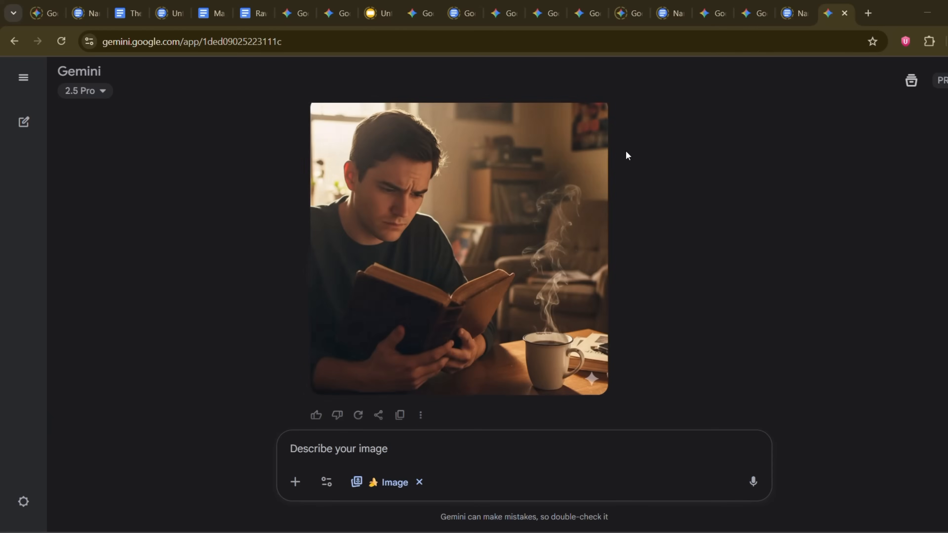
Step: View the generated book-reading image enlarged, return to the chat, and submit the Frame 2 prompt about holding up an aged map in the same apartment
{"action": "left_click", "coordinate": [456, 110]}
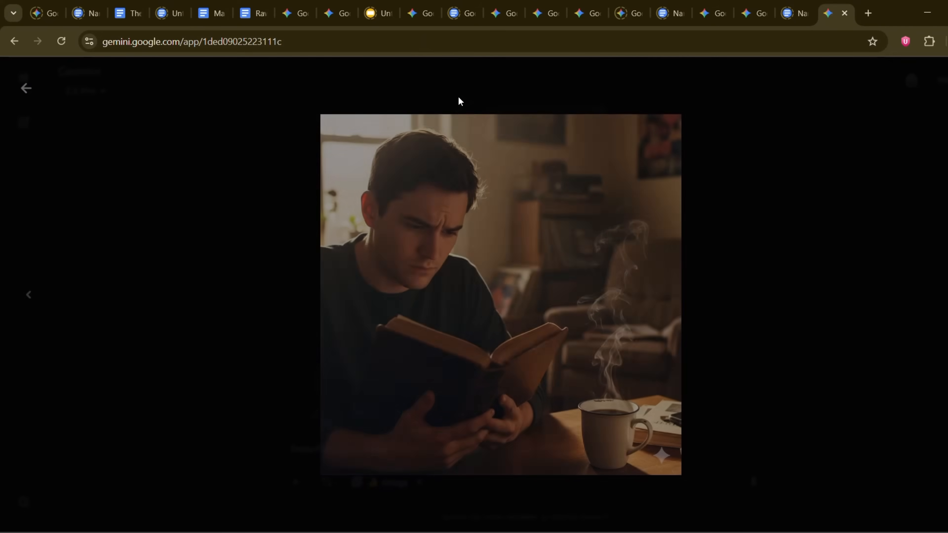
{"action": "left_click", "coordinate": [26, 89]}
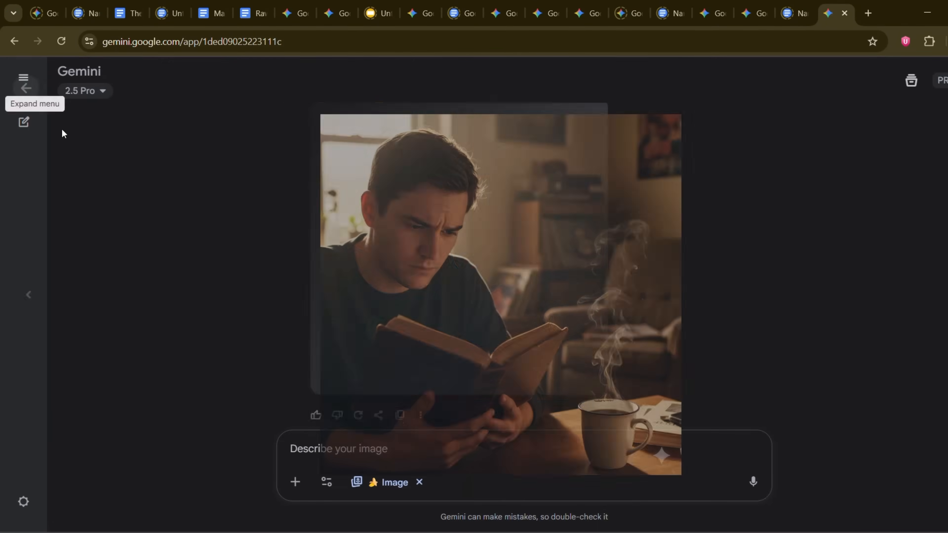
{"action": "left_click", "coordinate": [419, 454]}
{"action": "key", "text": "ctrl+v"}
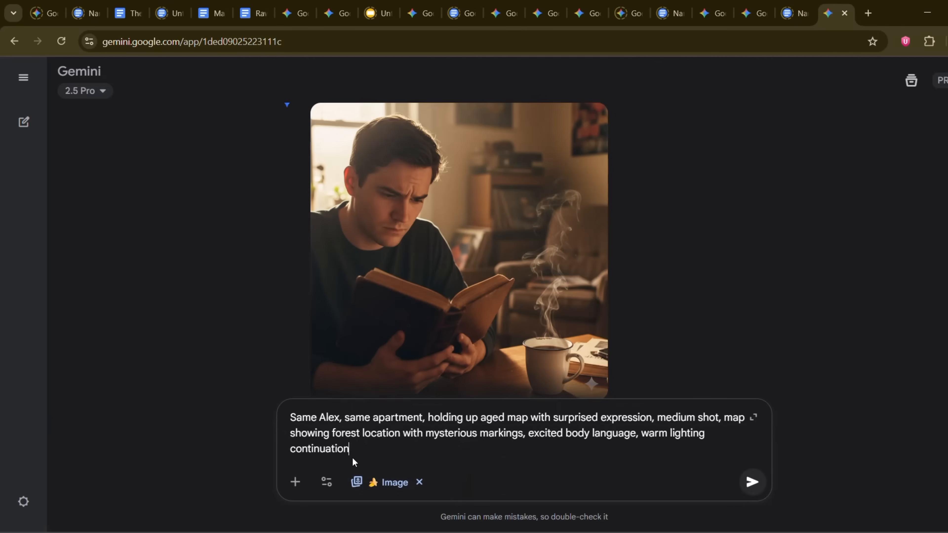
{"action": "key", "text": "Return"}
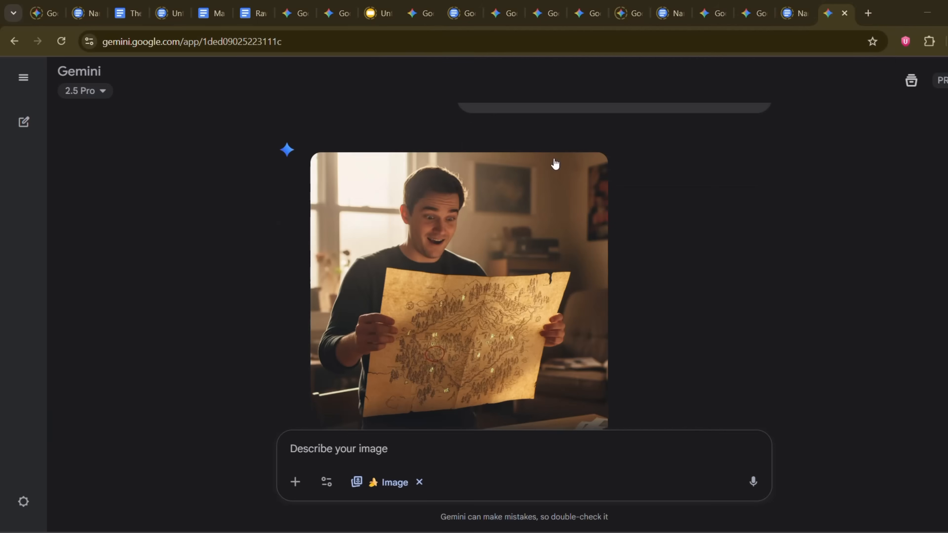
Step: View the generated map image, and submit the Frame 3 prompt about putting on a backpack outside the apartment building in bright daylight
{"action": "left_click", "coordinate": [535, 219]}
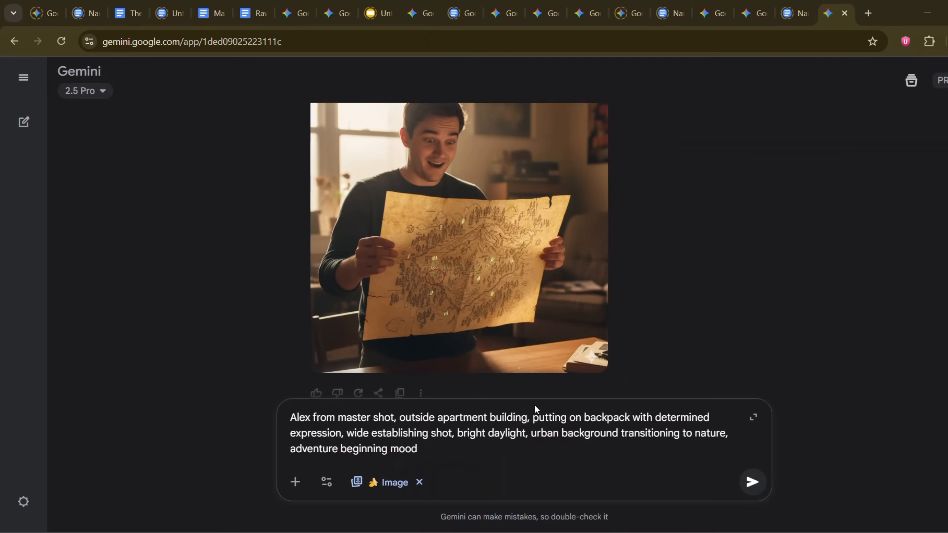
{"action": "left_click", "coordinate": [545, 456]}
{"action": "key", "text": "Return"}
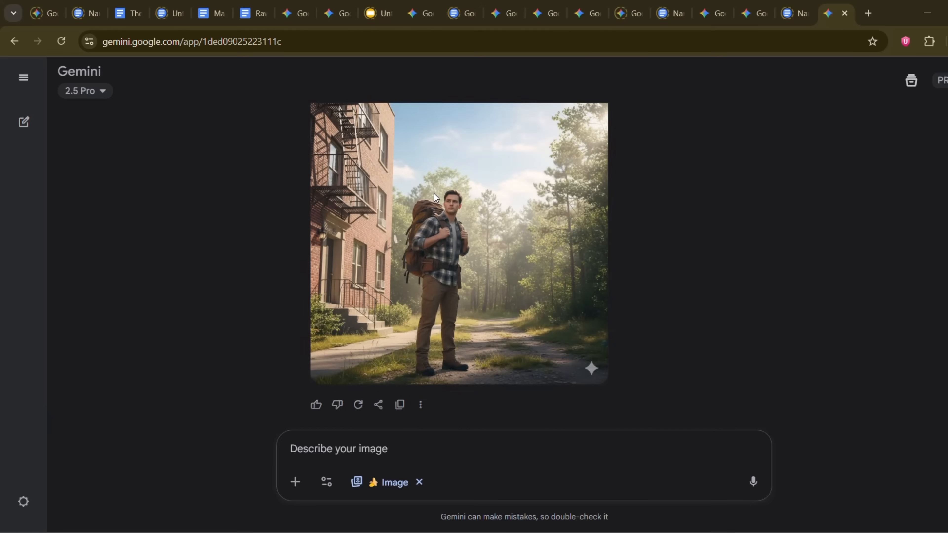
Step: View the generated backpack image enlarged, return to the chat, and submit the Frame 4 prompt about looking up at tall trees at the forest edge
{"action": "scroll", "coordinate": [434, 194], "scroll_direction": "up", "scroll_amount": 1}
{"action": "left_click", "coordinate": [446, 252]}
{"action": "left_click", "coordinate": [446, 253]}
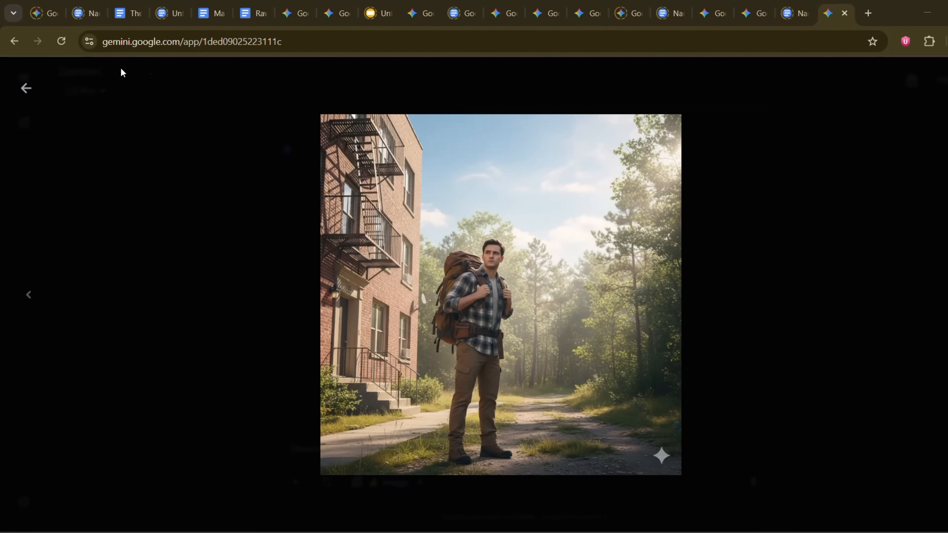
{"action": "left_click", "coordinate": [25, 89]}
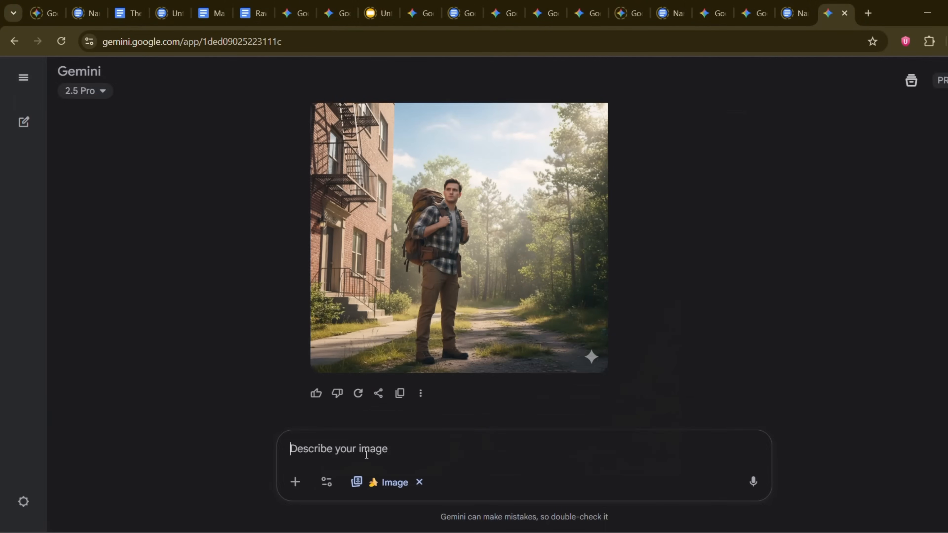
{"action": "type", "text": "Same Alex, at forest edge from master shot, looking up at tall trees with wonder, low angle shot, dappled sunlight filtering through leaves, backpack visible, sense of scale and mystery"}
{"action": "key", "text": "Return"}
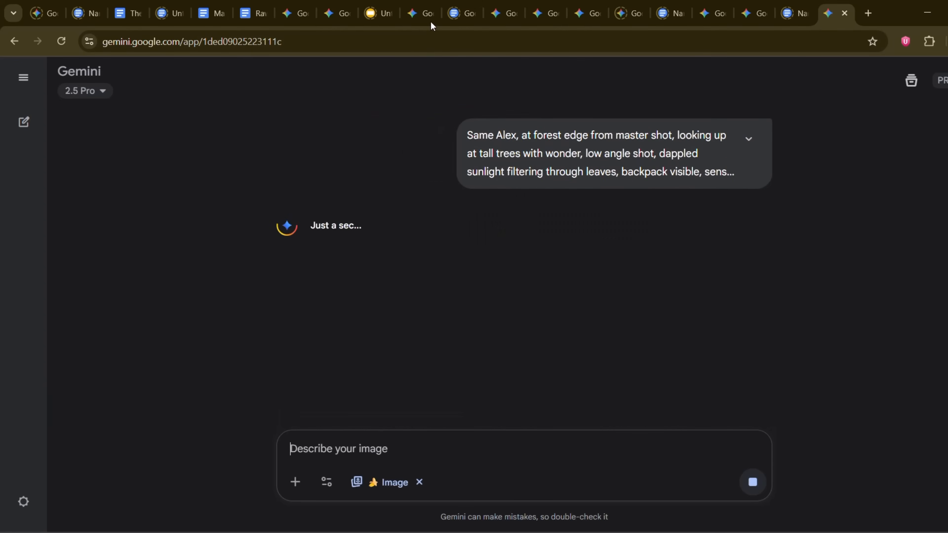
Step: View the generated forest-edge image enlarged, return to the chat, and submit the Frame 5 prompt about comparing the map to the forest clearing
{"action": "left_click", "coordinate": [480, 229]}
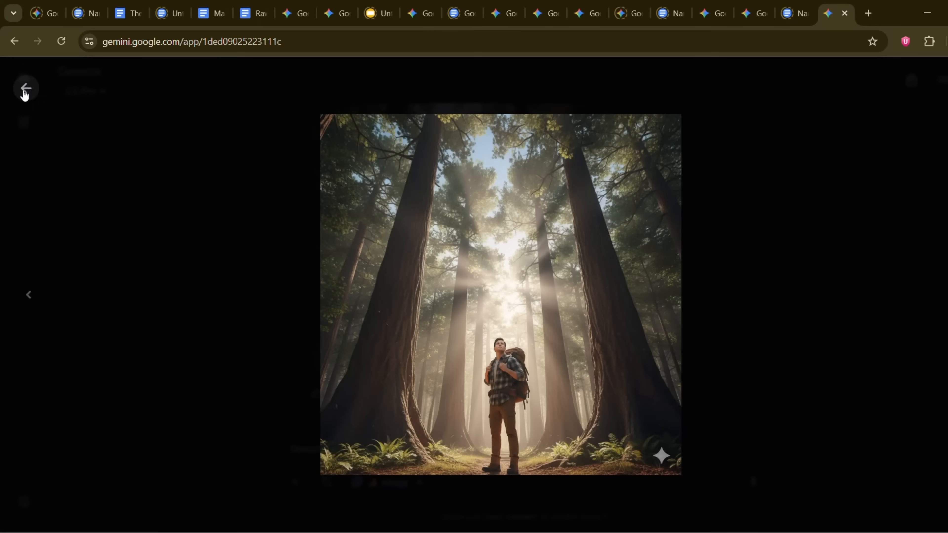
{"action": "left_click", "coordinate": [25, 89]}
{"action": "type", "text": "Alex in forest clearing from master shot, holding map and comparing to surroundings, medium wide shot, afternoon lighting, focused expression, ancient oak tree visible in background"}
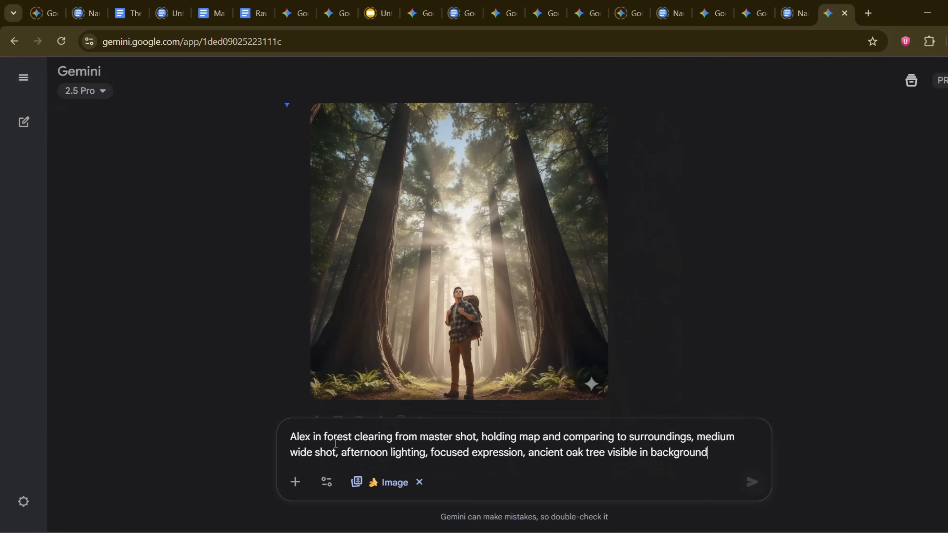
{"action": "key", "text": "Return"}
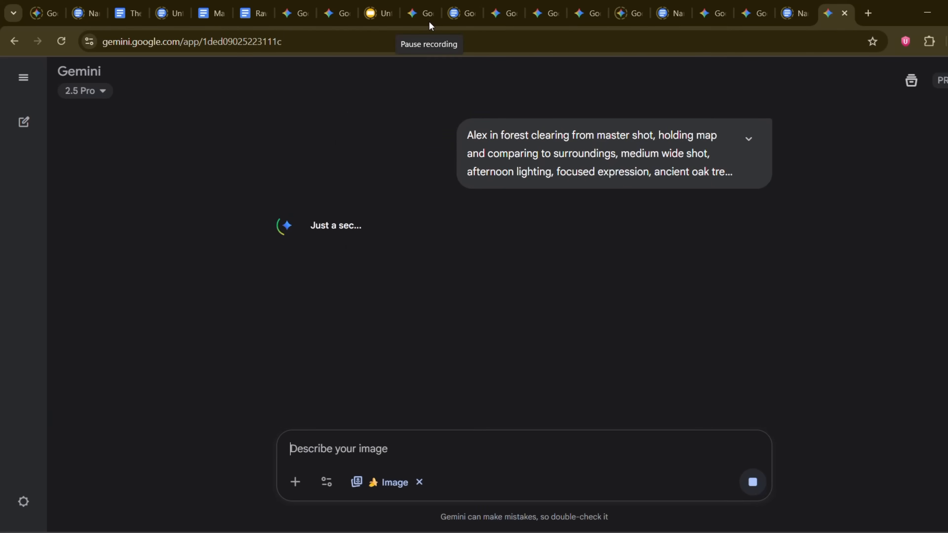
Step: View the generated image of the hiker reading the map by the oak enlarged, and return to the chat
{"action": "left_click", "coordinate": [488, 259]}
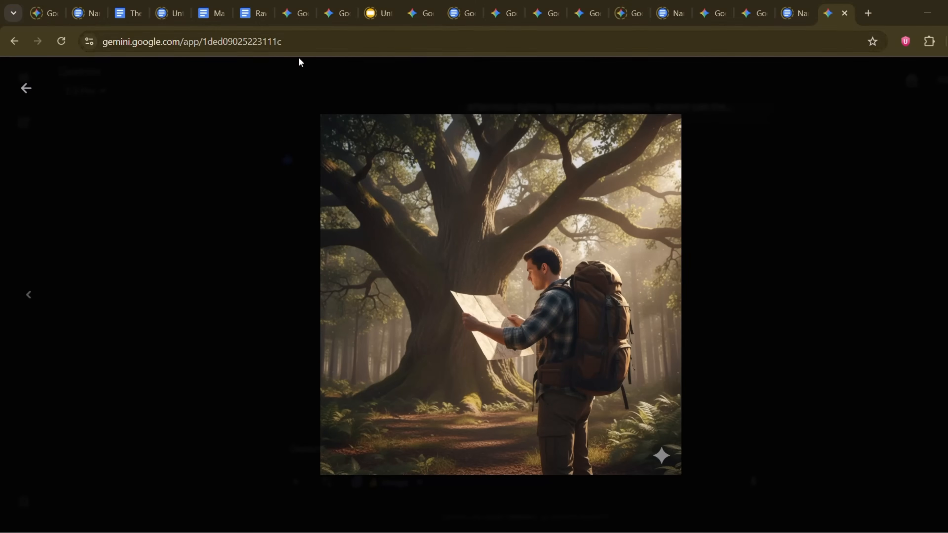
{"action": "left_click", "coordinate": [25, 89]}
{"action": "scroll", "coordinate": [429, 234], "scroll_direction": "up", "scroll_amount": 3}
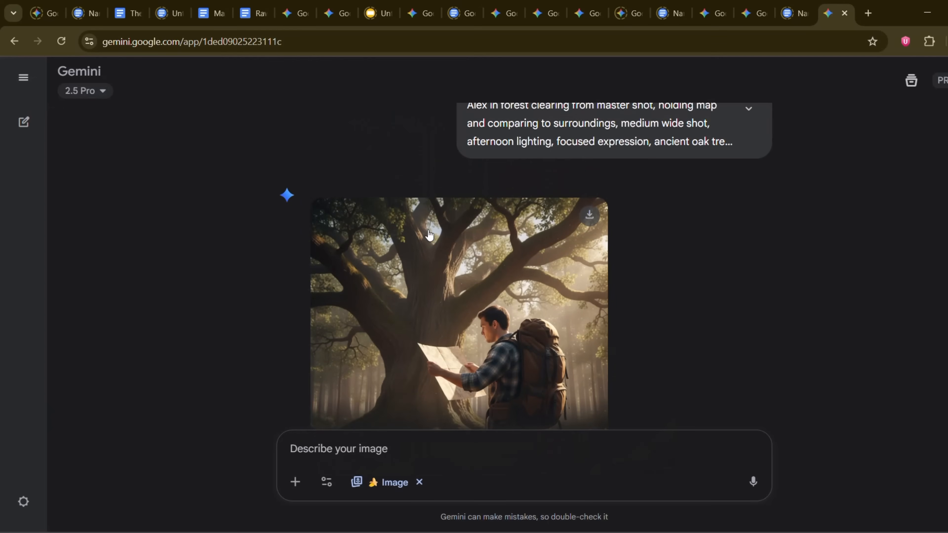
{"action": "scroll", "coordinate": [428, 231], "scroll_direction": "down", "scroll_amount": 4}
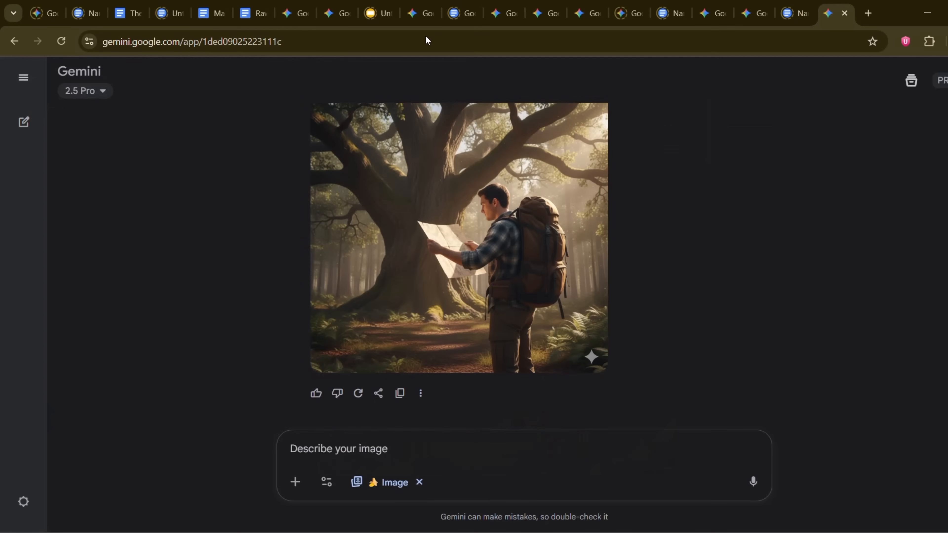
Step: Submit the Frame 6 prompt about kneeling beside the ancient oak tree and reaching toward a glowing object buried in its roots
{"action": "left_click", "coordinate": [358, 458]}
{"action": "type", "text": "Same Alex, same forest clearing, kneeling beside ancient oak tree, reaching toward glowing object buried in roots, close-up on hands and object, magical lighting emanating from discovery, awe-struck expression"}
{"action": "key", "text": "Return"}
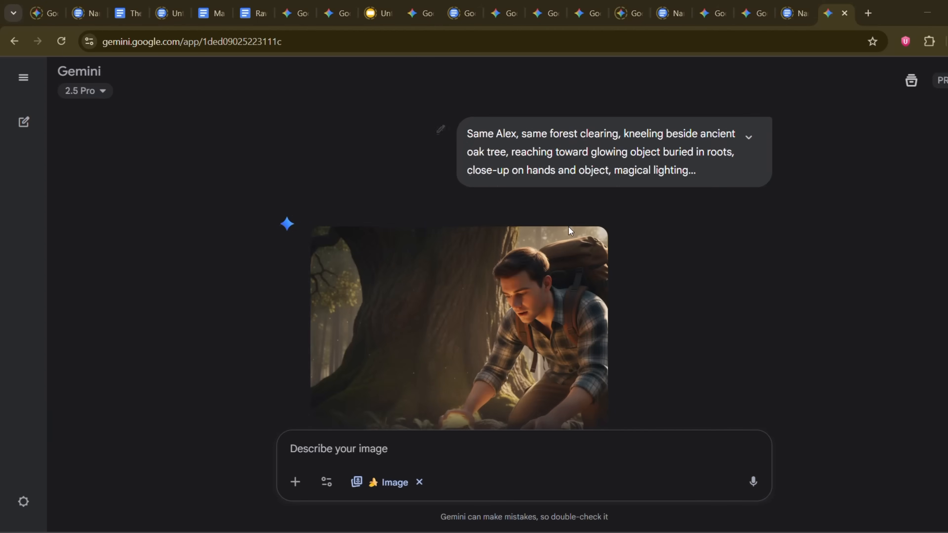
Step: View the generated image of the glowing object discovery enlarged, and return to it in the chat
{"action": "left_click", "coordinate": [511, 290]}
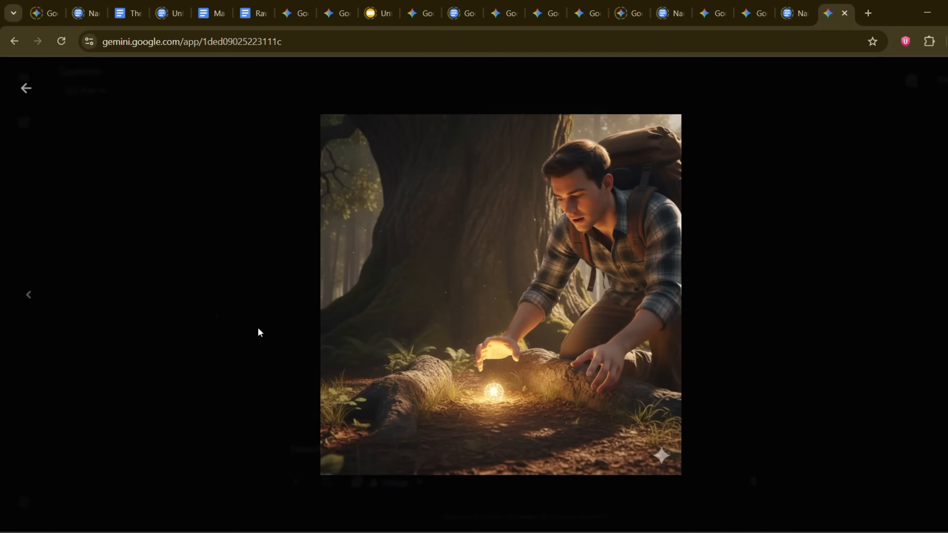
{"action": "left_click", "coordinate": [25, 88]}
{"action": "scroll", "coordinate": [530, 306], "scroll_direction": "up", "scroll_amount": 5}
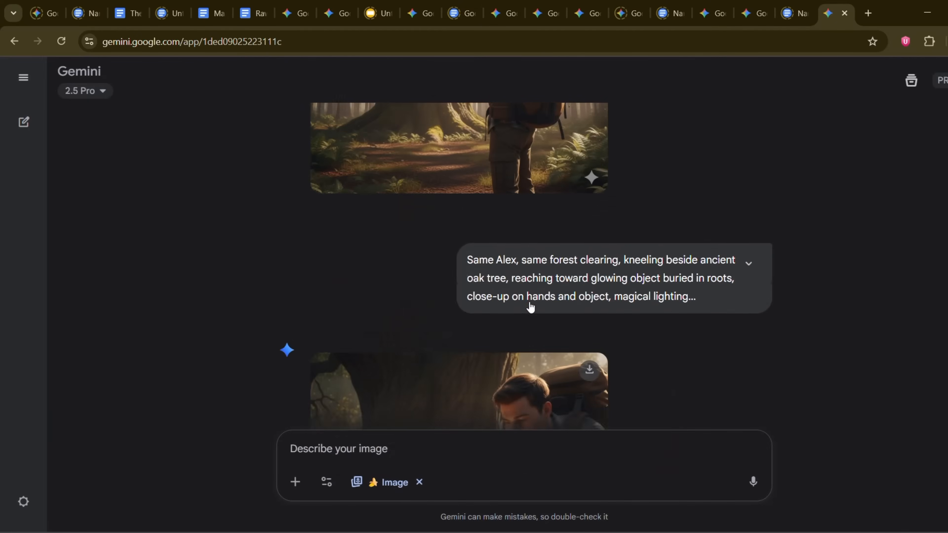
{"action": "scroll", "coordinate": [530, 303], "scroll_direction": "down", "scroll_amount": 7}
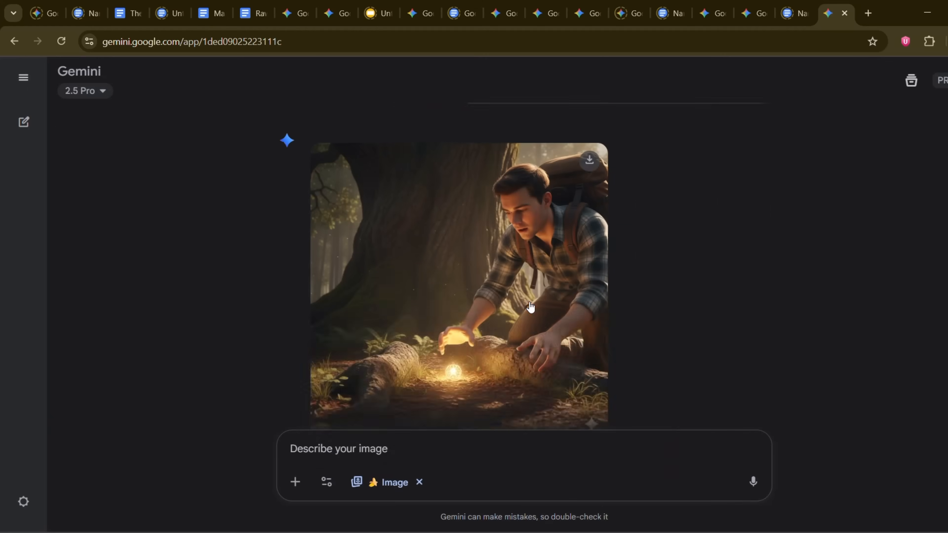
Step: Submit the Frame 7 prompt about standing in the forest clearing with the glowing artifact, and paste the next prompt
{"action": "type", "text": "Alex from master shot, still in forest clearing, standing and holding glowing artifact, medium shot, object casting ethereal light on face, expression of wonder and realization, mystical atmosphere"}
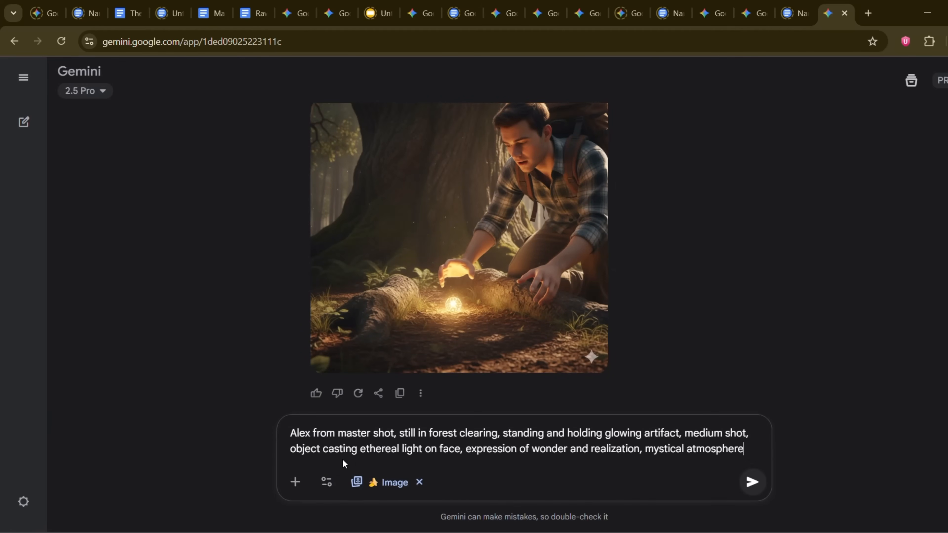
{"action": "key", "text": "Return"}
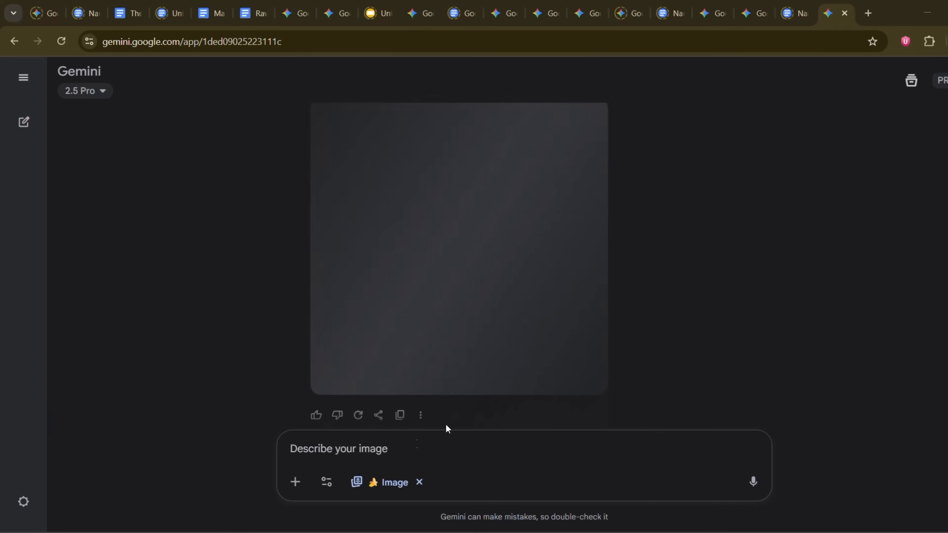
{"action": "type", "text": "Same Alex, same forest location, walking away from clearing with confident stride, artifact in backpack, over-shoulder shot, sunset lighting, silhouette against golden sky, transformation complete"}
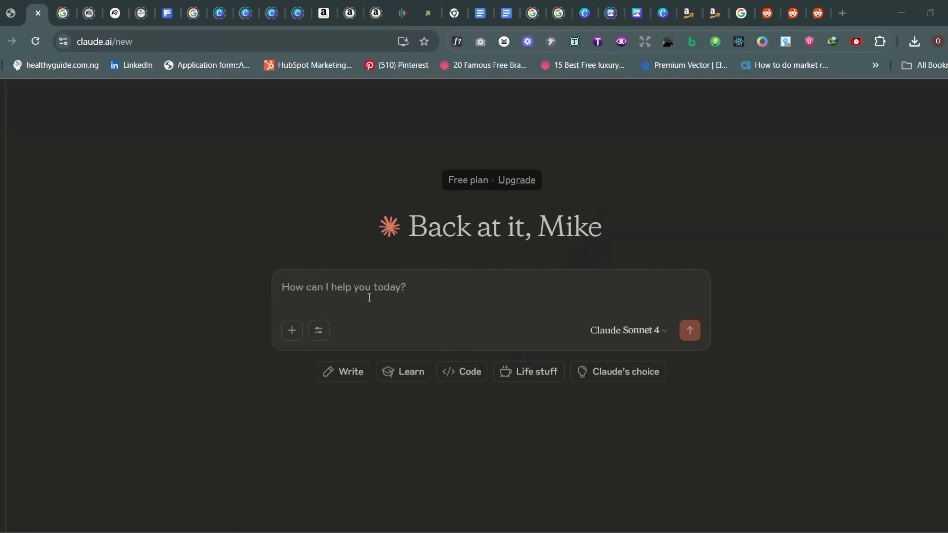
Step: Begin a Claude prompt with "I WANT TO GENERATE A CINEMATIC IMAGE OF A LION IN MOTION ABOUT TO DEVOUR A SCARED PREY"
{"action": "type", "text": "I WANT"}
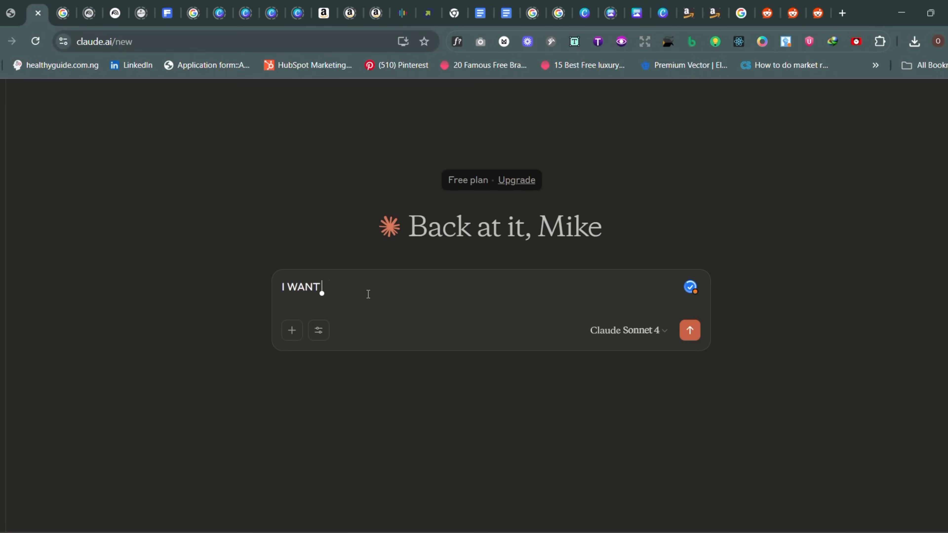
{"action": "type", "text": " TO GENERATE A CIMA"}
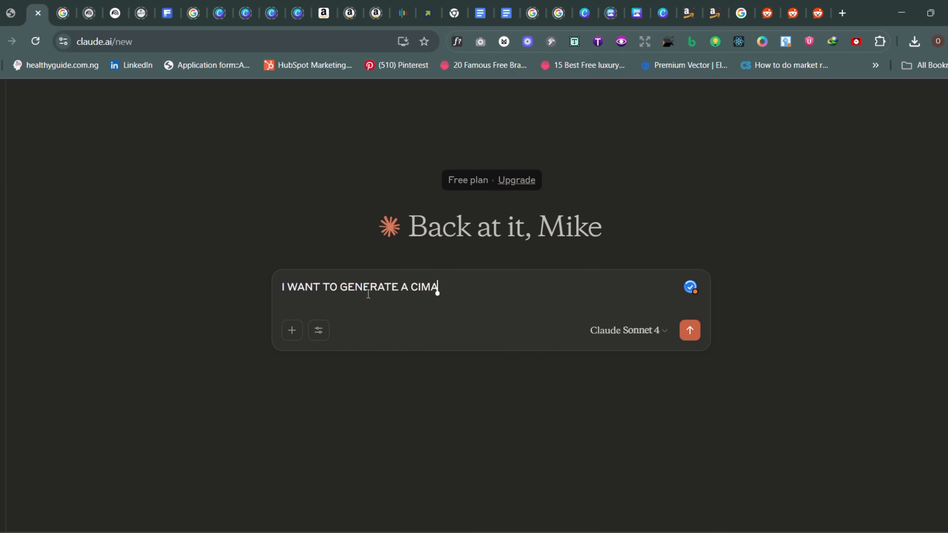
{"action": "key", "text": "BackSpace"}
{"action": "key", "text": "BackSpace"}
{"action": "key", "text": "BackSpace"}
{"action": "type", "text": "INEMATIC IMAGE OF"}
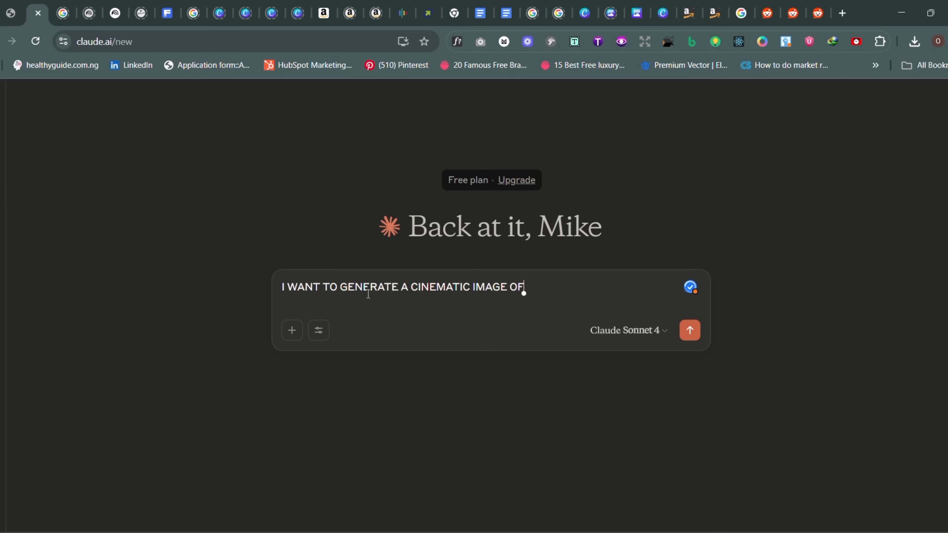
{"action": "type", "text": " A LION IN MOTION AB"}
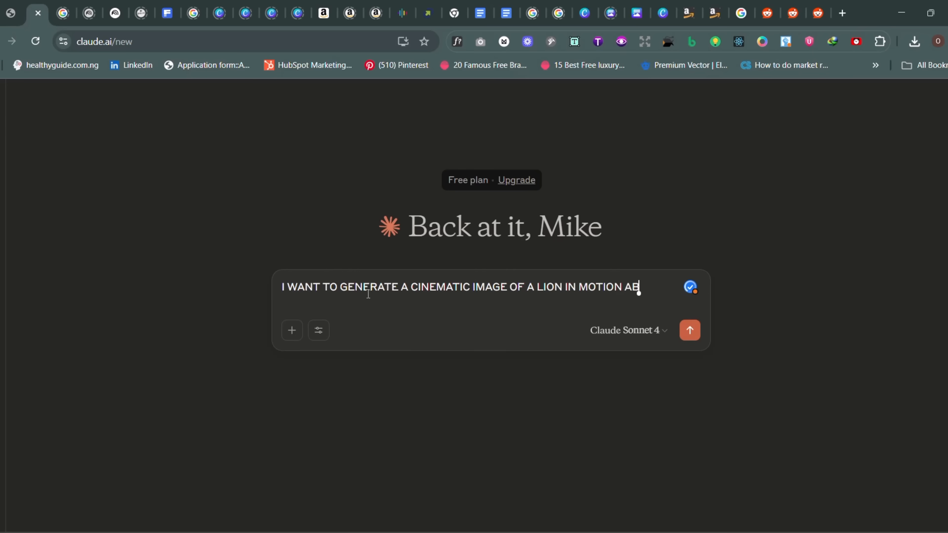
{"action": "type", "text": "OUT TO DEVO"}
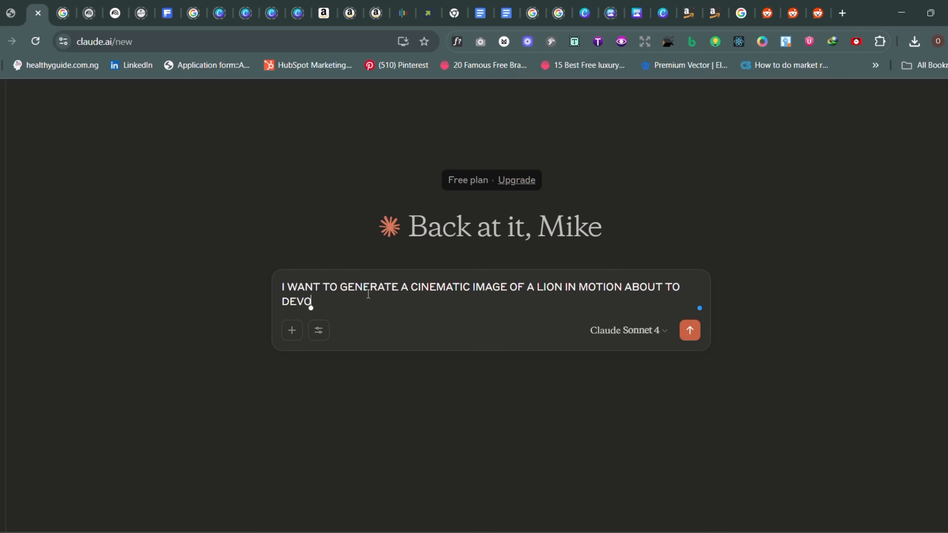
{"action": "type", "text": "UR A SCARED"}
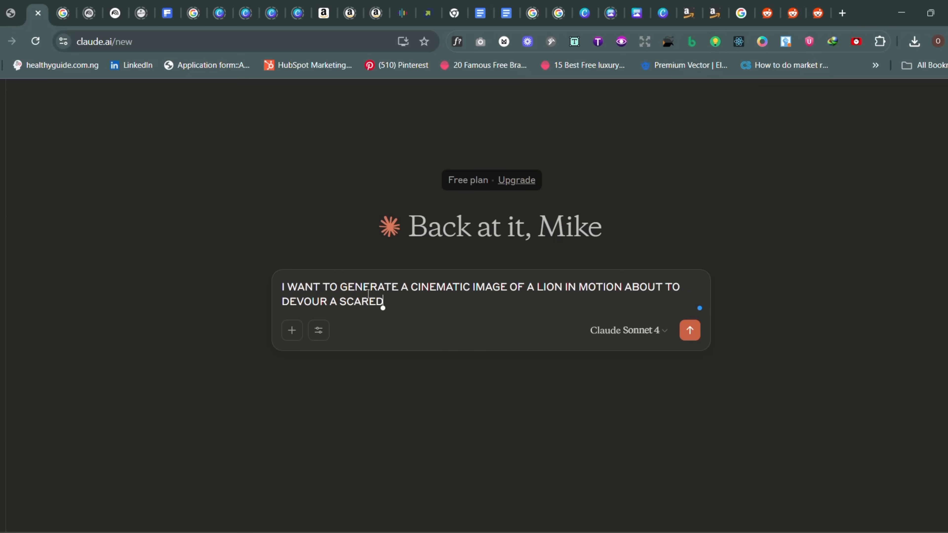
{"action": "type", "text": " PREY, KINDLY"}
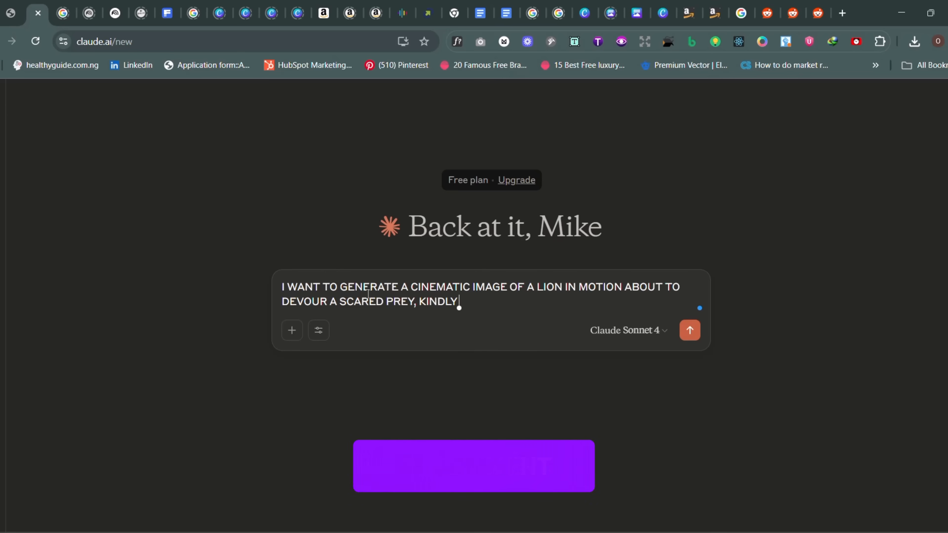
Step: Add ", KINDLY HELP GENERATE A DETAILED PROMPT TO USE" to the lion request and submit it
{"action": "type", "text": "HELP"}
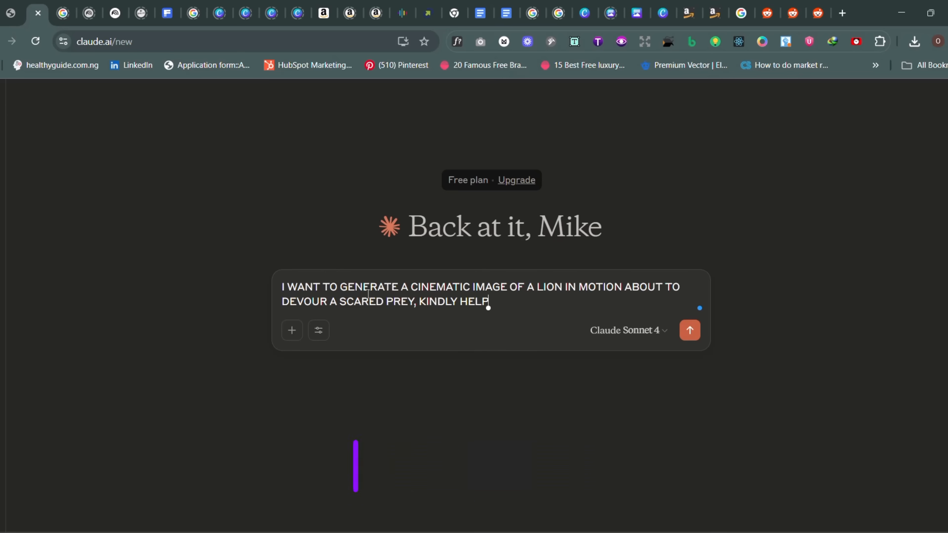
{"action": "type", "text": " GENERATE"}
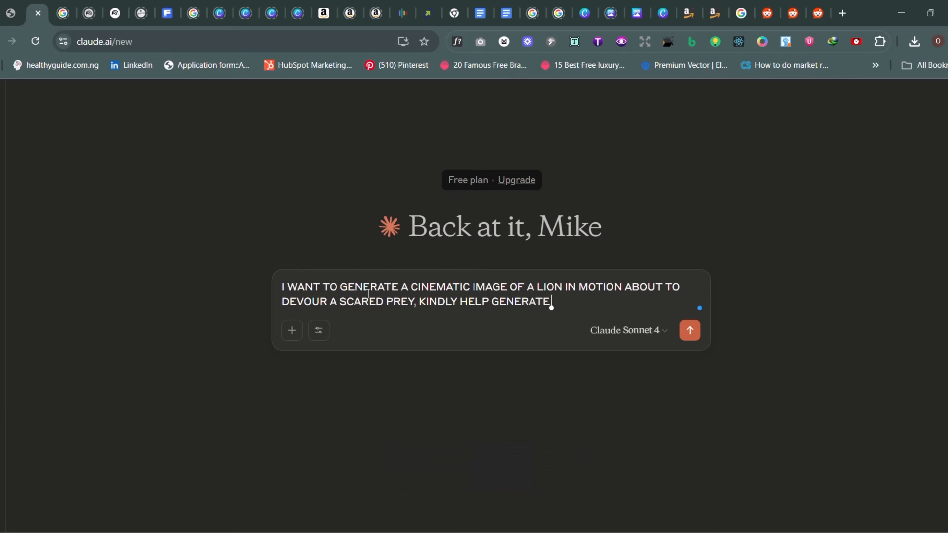
{"action": "type", "text": " A DETAILED PRO"}
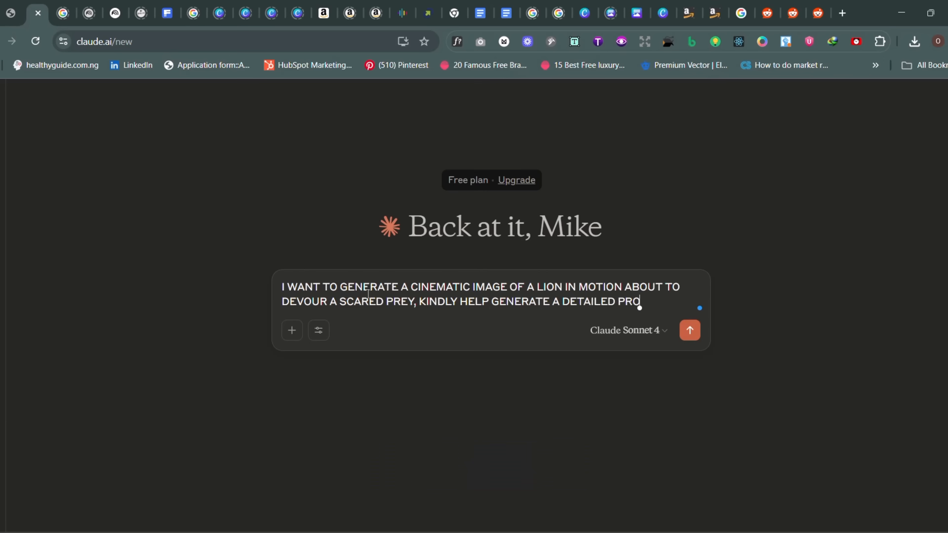
{"action": "type", "text": "MPT TO USE"}
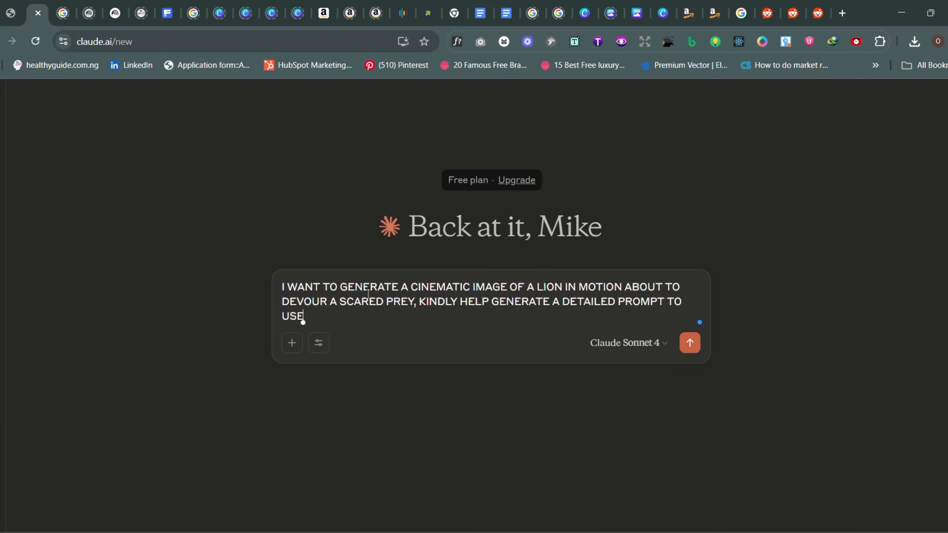
{"action": "key", "text": "Return"}
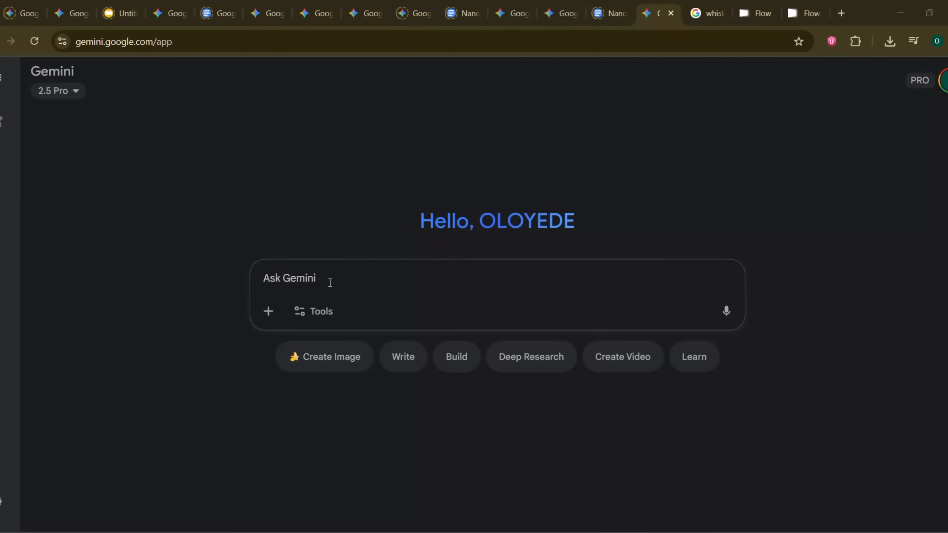
Step: Write the prompt "change the aspect ratio of this image to 9:16 vertical image" in a new Gemini chat
{"action": "type", "text": "change the as"}
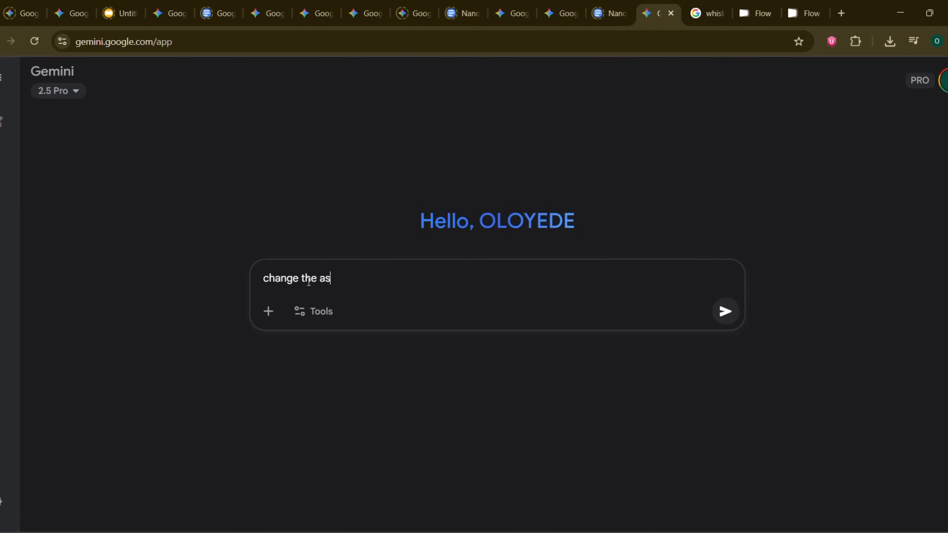
{"action": "type", "text": "pect ratio of this ima"}
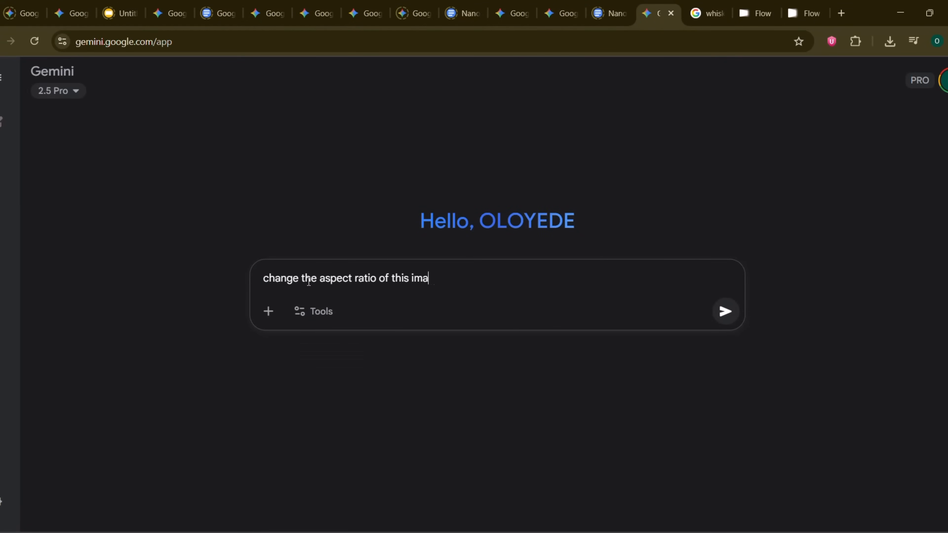
{"action": "type", "text": "ge to 9:16 verticl image"}
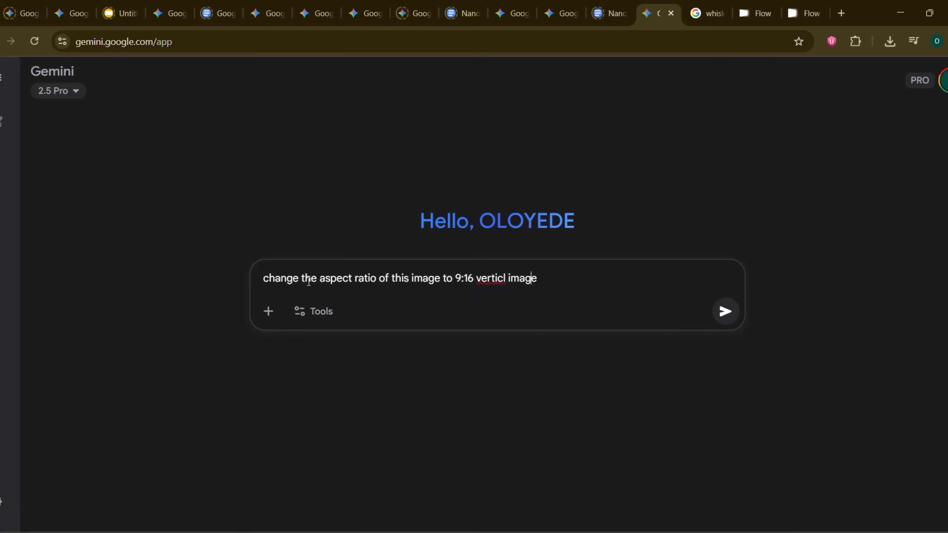
{"action": "type", "text": "a"}
Step: Attach the image to the aspect ratio prompt, end the sentence with a period and submit it
{"action": "left_click_drag", "start_coordinate": [438, 6], "coordinate": [569, 332]}
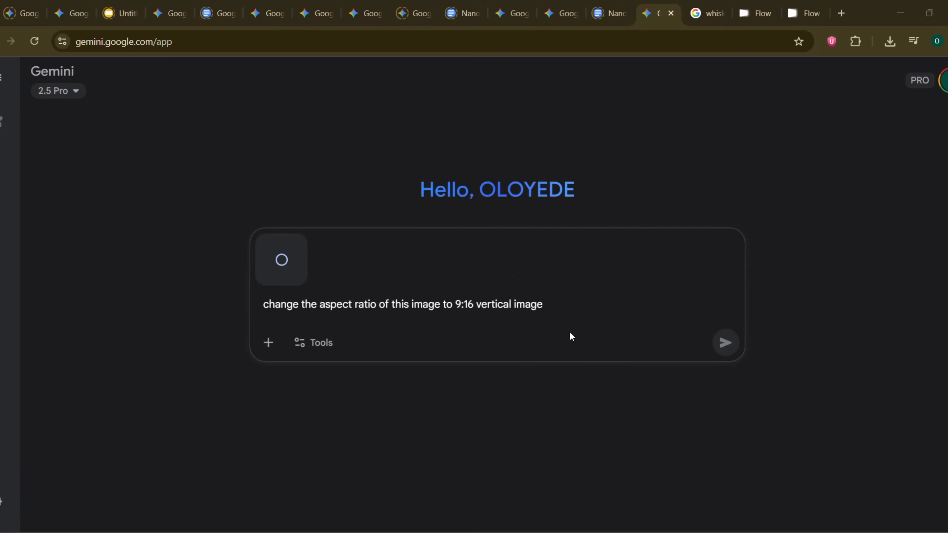
{"action": "left_click", "coordinate": [559, 306]}
{"action": "type", "text": "."}
{"action": "key", "text": "Return"}
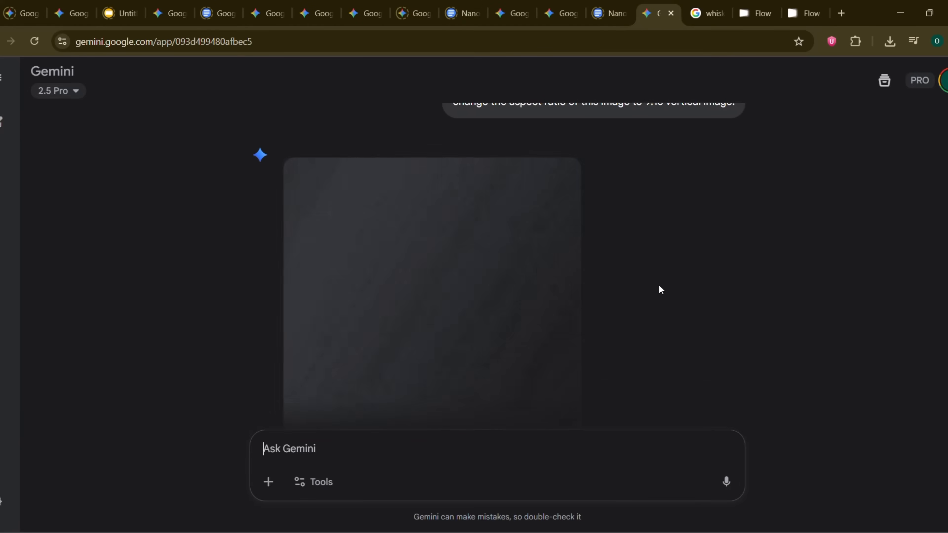
Step: View the generated portrait of the man with earphones enlarged, and return to the chat
{"action": "left_click", "coordinate": [485, 293]}
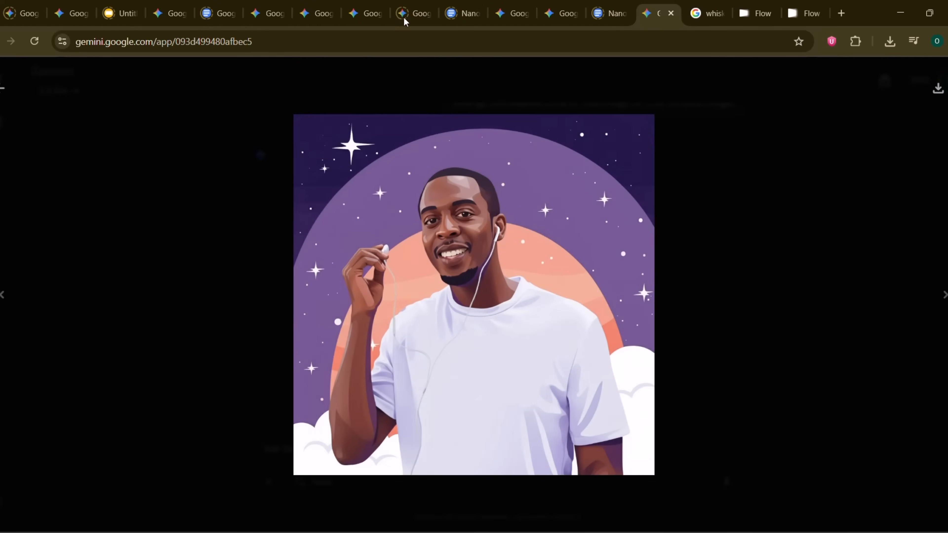
{"action": "left_click", "coordinate": [273, 87]}
Step: Paste the "Use the image only for reference ratio size. Create a new image of" prompt and add "man with its own background intact"
{"action": "type", "text": "Use the image only for reference ratio size. Create a new image of"}
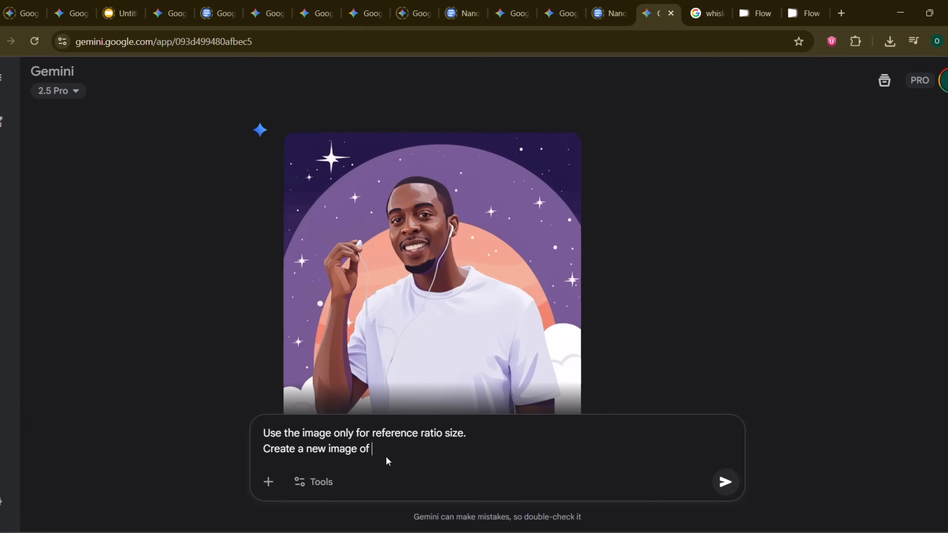
{"action": "type", "text": "man with its own background intact "}
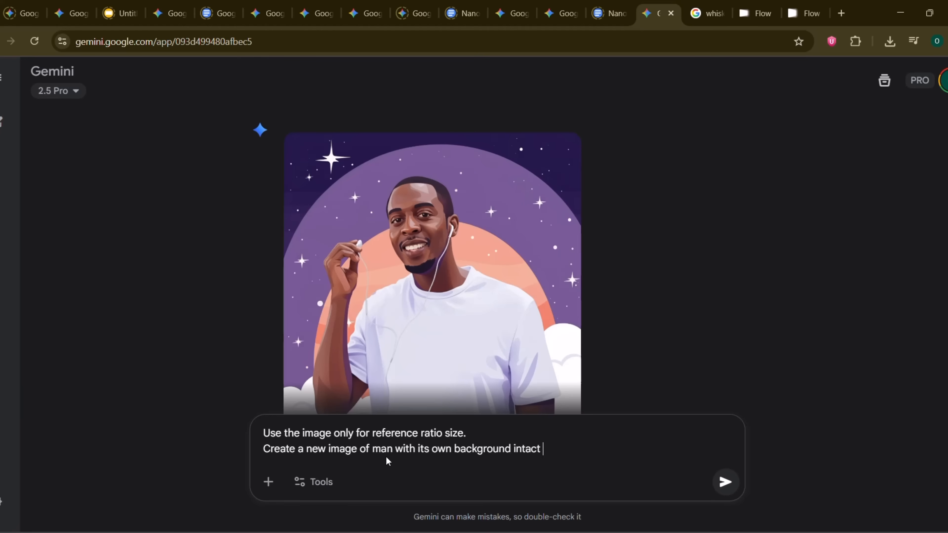
{"action": "type", "text": "on the white bacgro"}
{"action": "key", "text": "BackSpace"}
{"action": "key", "text": "BackSpace"}
{"action": "key", "text": "BackSpace"}
{"action": "key", "text": "BackSpace"}
{"action": "key", "text": "BackSpace"}
{"action": "key", "text": "BackSpace"}
{"action": "key", "text": "BackSpace"}
{"action": "key", "text": "BackSpace"}
{"action": "key", "text": "BackSpace"}
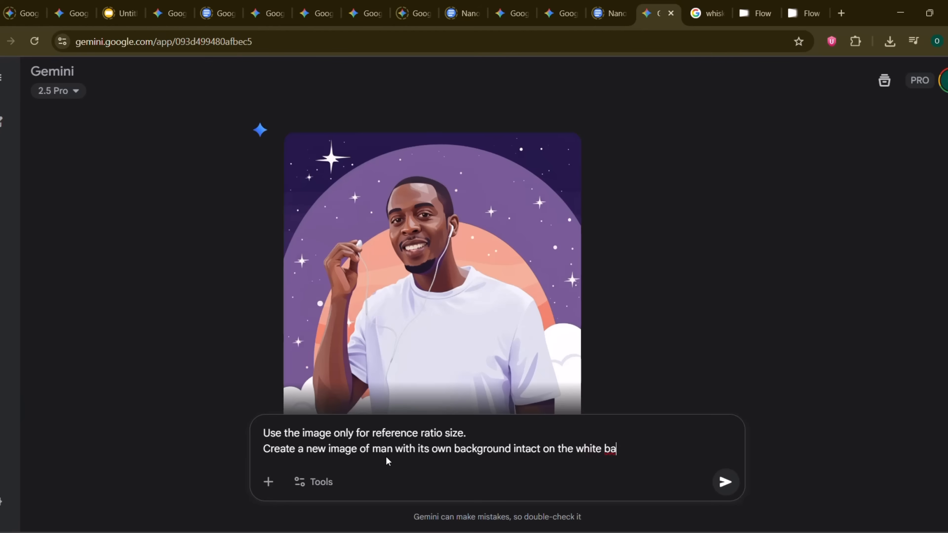
{"action": "key", "text": "BackSpace"}
{"action": "key", "text": "BackSpace"}
{"action": "key", "text": "BackSpace"}
Step: Insert "the previous" before "man" and remove the leftover "on the" from the end of the prompt
{"action": "left_click", "coordinate": [373, 448]}
{"action": "type", "text": "the previous"}
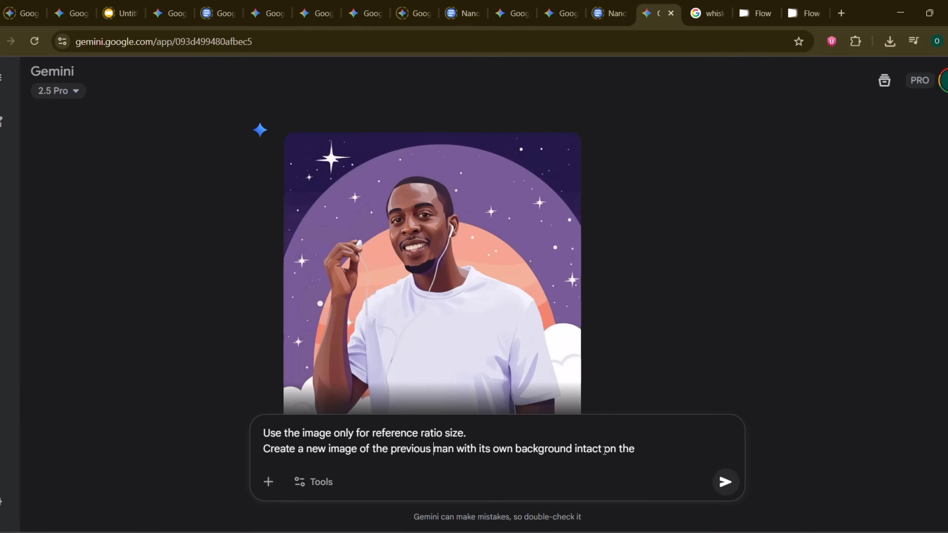
{"action": "left_click_drag", "start_coordinate": [604, 451], "coordinate": [680, 450]}
{"action": "key", "text": "BackSpace"}
Step: Attach the blank white landscape reference image from the file window, end the prompt with a period and submit it
{"action": "left_click", "coordinate": [373, 532]}
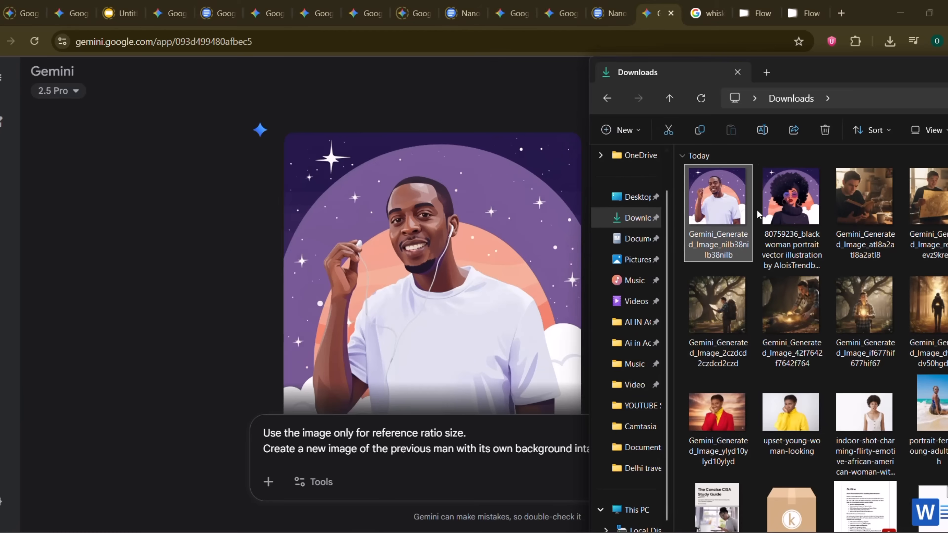
{"action": "left_click_drag", "start_coordinate": [848, 74], "coordinate": [652, 77]}
{"action": "left_click_drag", "start_coordinate": [613, 228], "coordinate": [336, 444]}
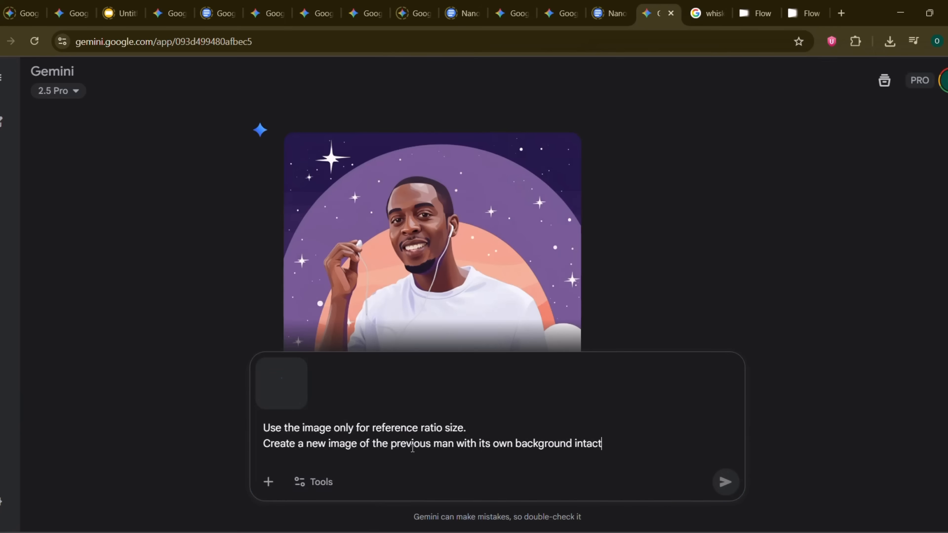
{"action": "type", "text": "."}
{"action": "key", "text": "Return"}
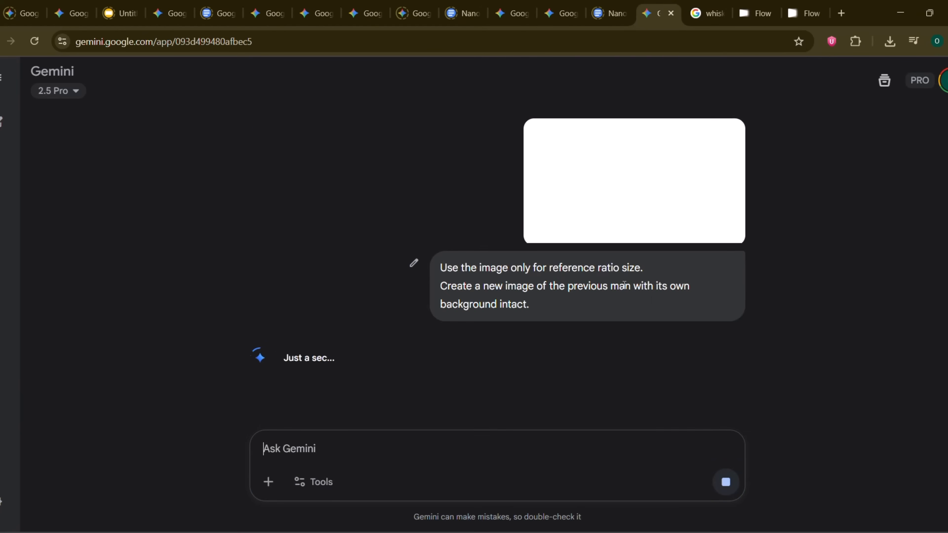
Step: View the generated landscape image of the man at the café table enlarged, and return to the chat to compare images
{"action": "left_click", "coordinate": [472, 290]}
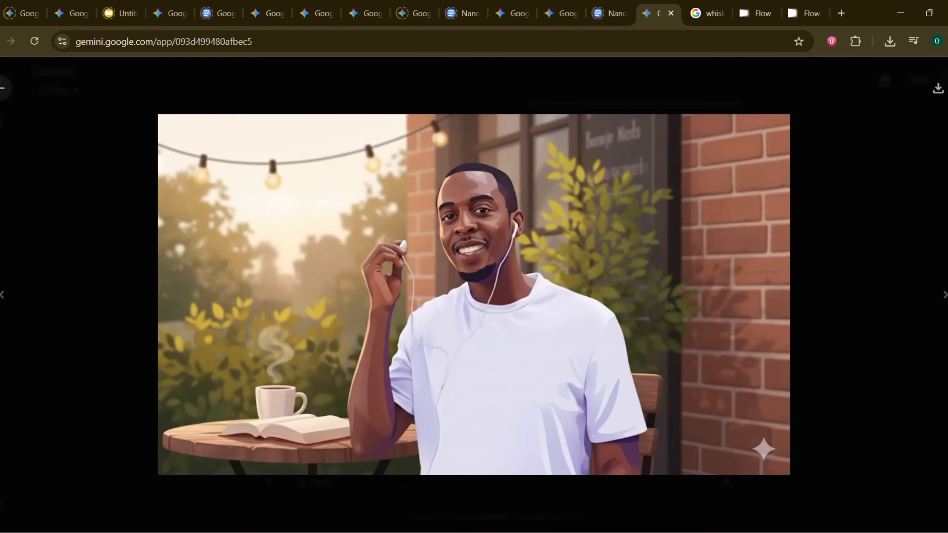
{"action": "left_click", "coordinate": [3, 88]}
{"action": "scroll", "coordinate": [526, 211], "scroll_direction": "up", "scroll_amount": 1}
{"action": "left_click", "coordinate": [446, 296]}
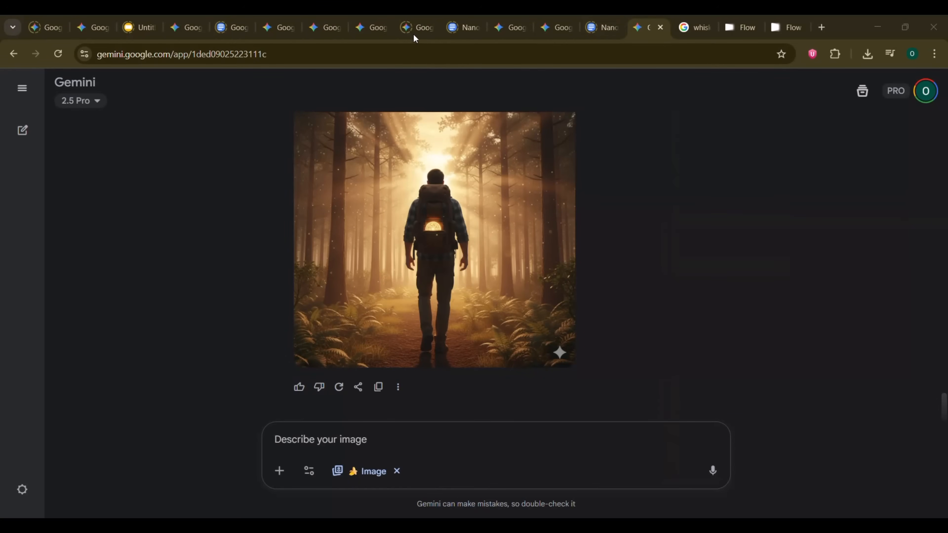
Step: Submit "Apply the artistic style, color palette, and texture of Image B to the composition of Image A." in the hiker chat
{"action": "left_click", "coordinate": [340, 450]}
{"action": "type", "text": "Apply the artistic style, color palette, and texture of Image B to the composition of Image A"}
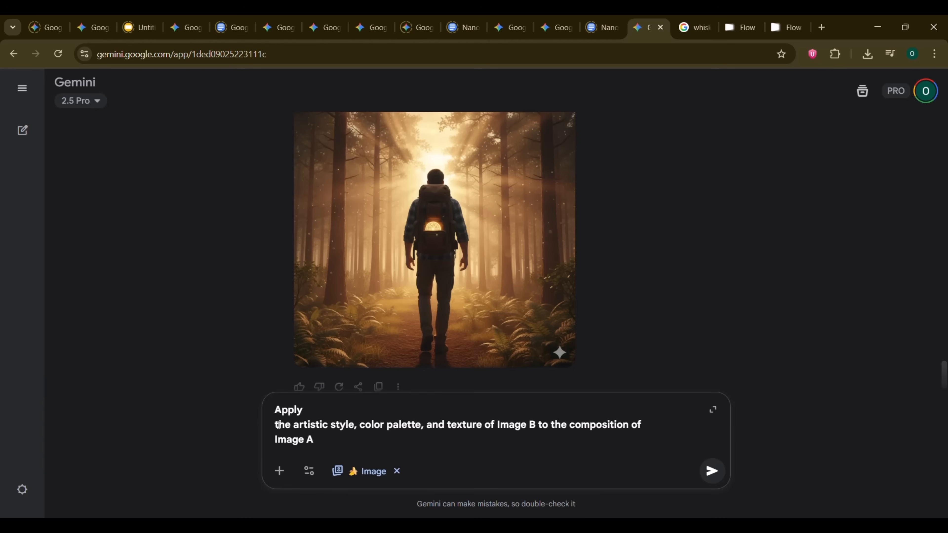
{"action": "key", "text": "BackSpace"}
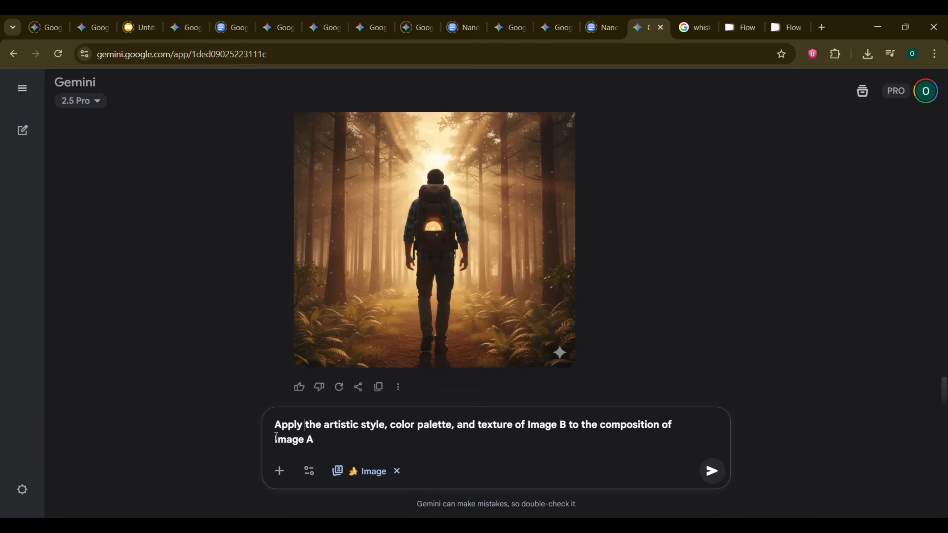
{"action": "key", "text": "BackSpace"}
{"action": "left_click", "coordinate": [297, 441]}
{"action": "type", "text": "."}
{"action": "key", "text": "Return"}
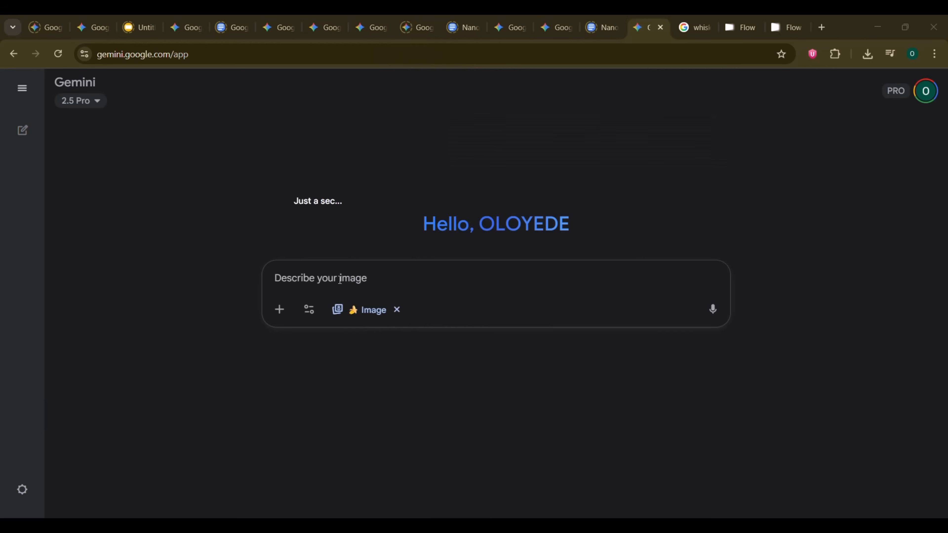
Step: Paste the Image B to Image A style transfer prompt into a new image chat and remove its line breaks
{"action": "left_click", "coordinate": [340, 280]}
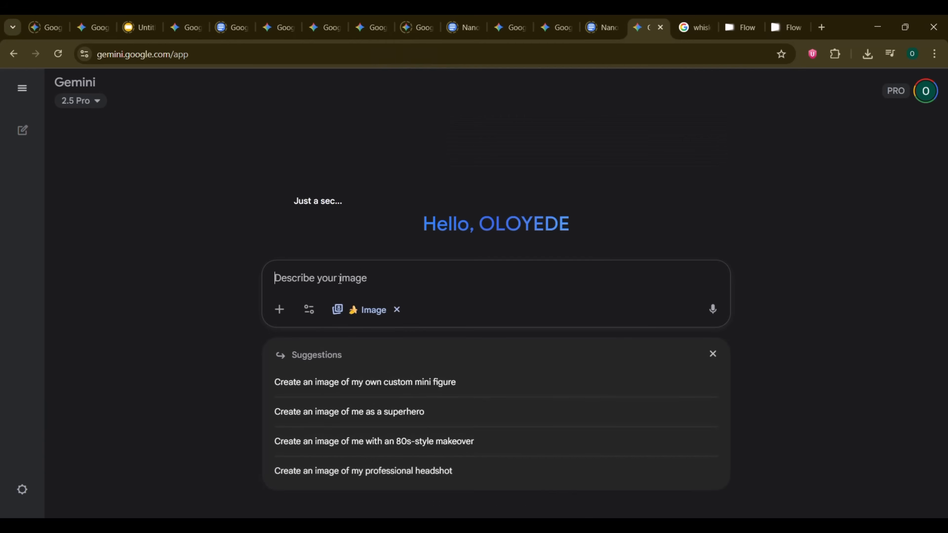
{"action": "type", "text": "Apply the artistic style, color palette, and texture of Image B to the composition of Image A"}
{"action": "left_click", "coordinate": [277, 279]}
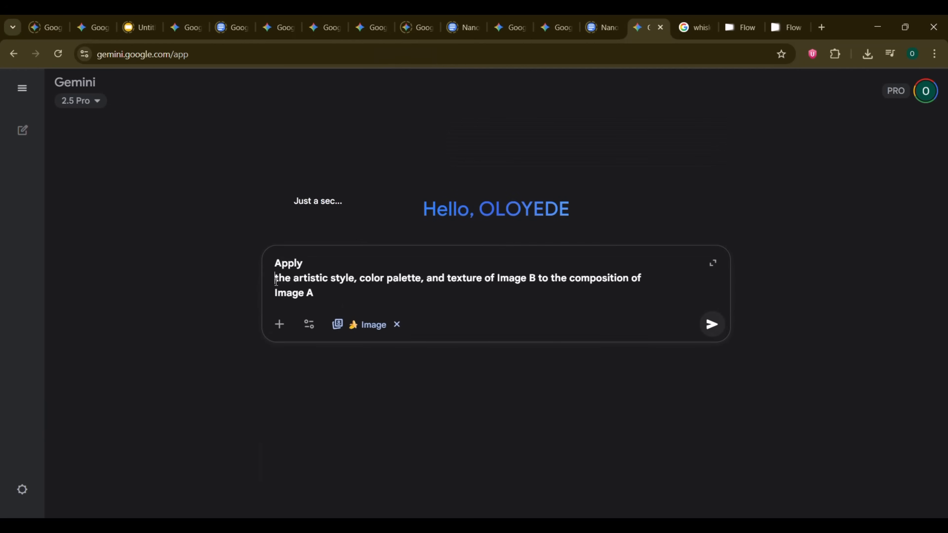
{"action": "key", "text": "BackSpace"}
{"action": "key", "text": "BackSpace"}
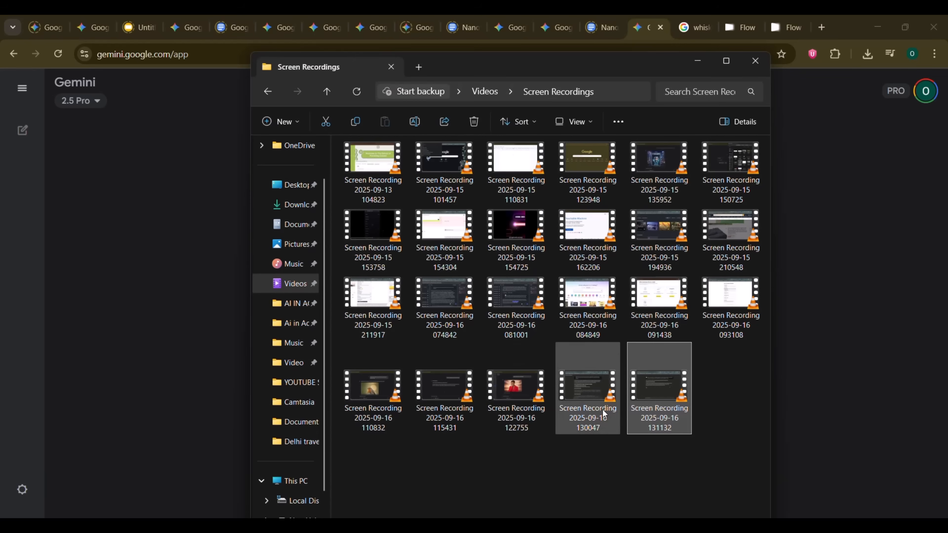
Step: Attach the indoor-shot woman photo and the black woman portrait vector illustration from Downloads, end the prompt with a period and submit it
{"action": "left_click", "coordinate": [297, 204]}
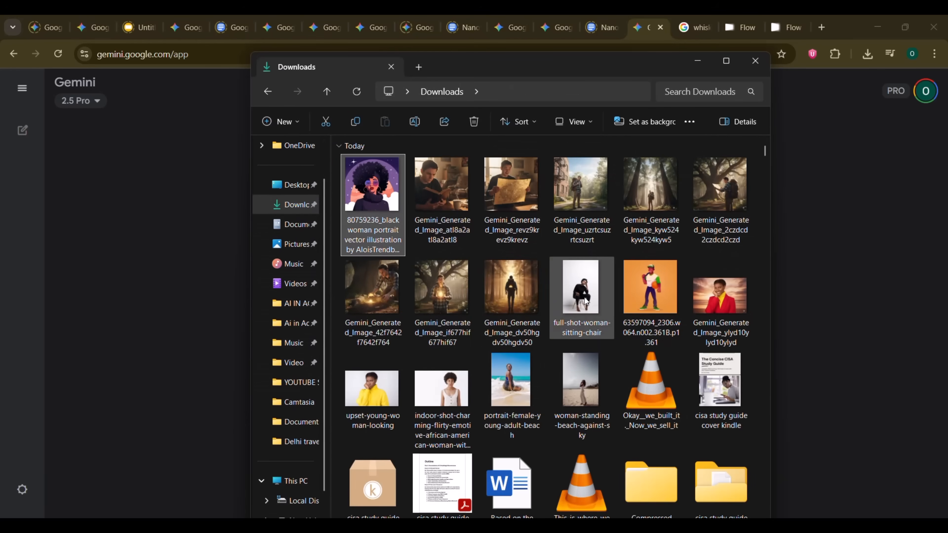
{"action": "scroll", "coordinate": [596, 336], "scroll_direction": "down", "scroll_amount": 3}
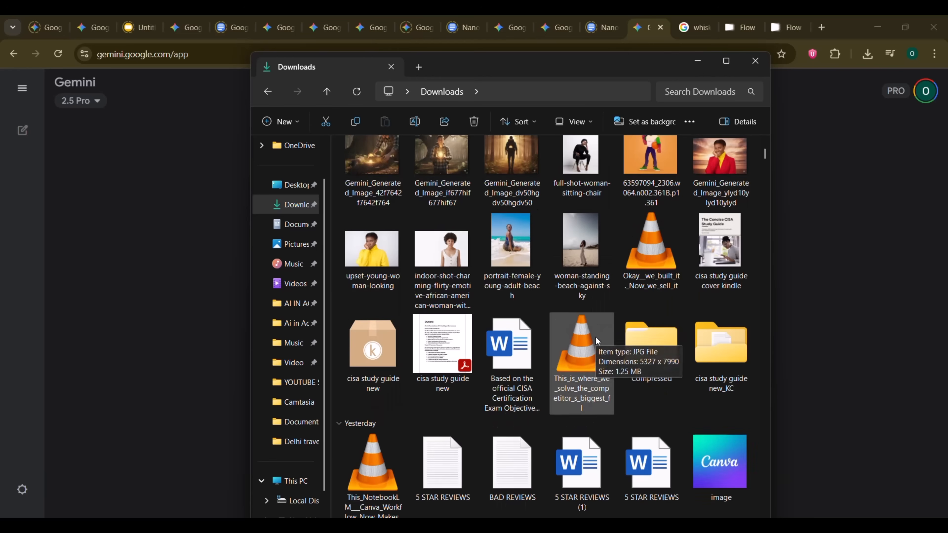
{"action": "left_click", "coordinate": [439, 258]}
{"action": "left_click_drag", "start_coordinate": [484, 74], "coordinate": [765, 112]}
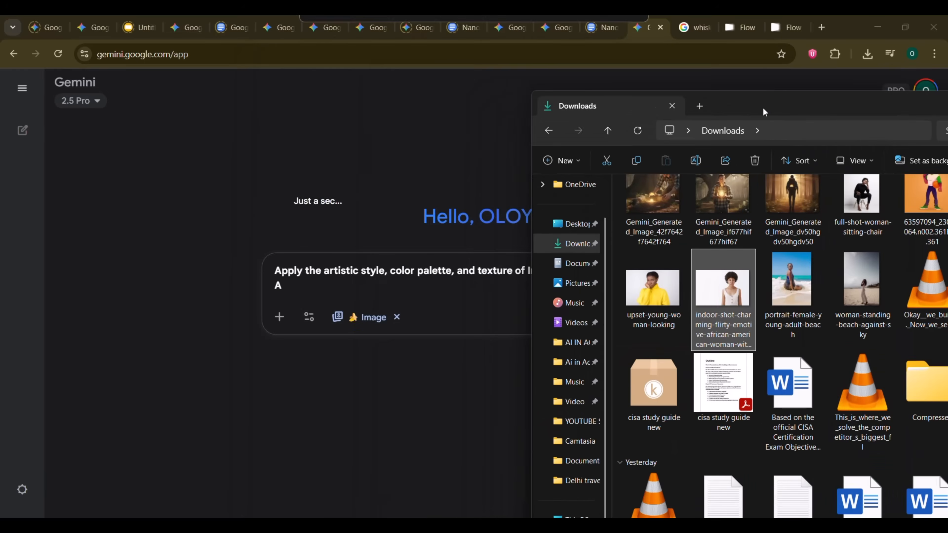
{"action": "left_click_drag", "start_coordinate": [710, 294], "coordinate": [482, 306]}
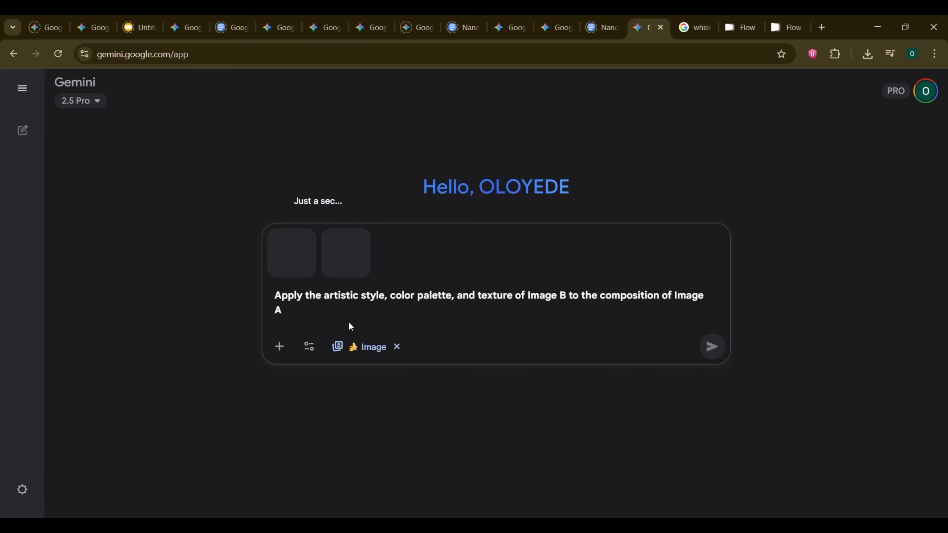
{"action": "type", "text": "."}
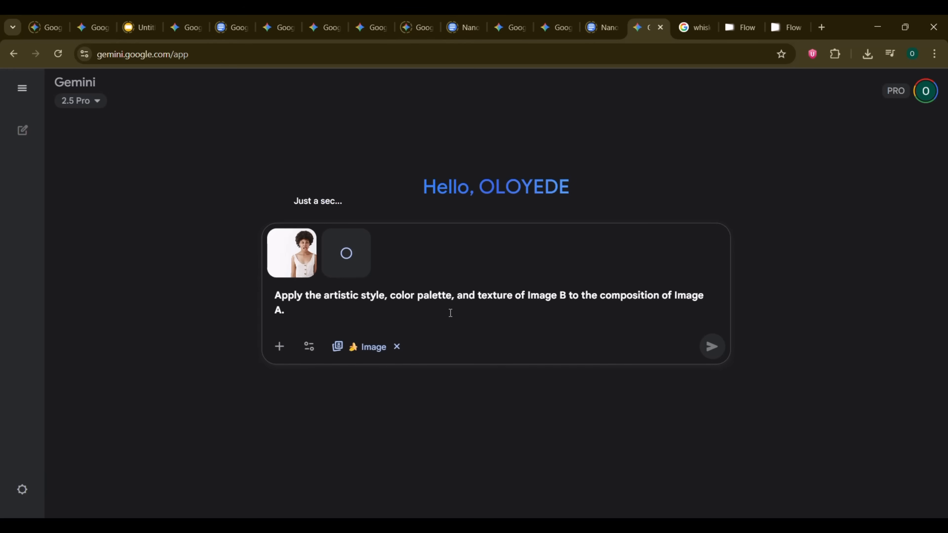
{"action": "key", "text": "Return"}
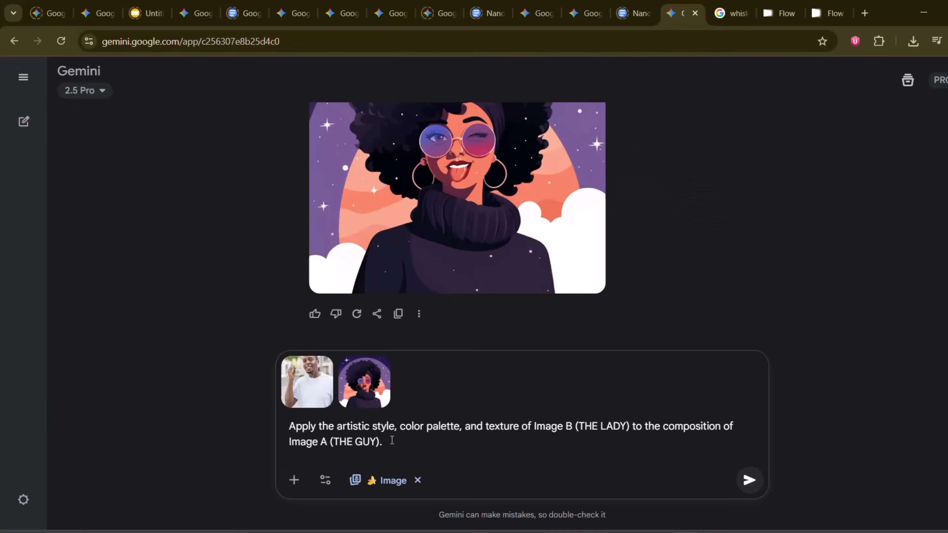
Step: Submit the prompt applying the style of Image B (THE LADY) to Image A (THE GUY), and view the generated illustration enlarged
{"action": "key", "text": "Return"}
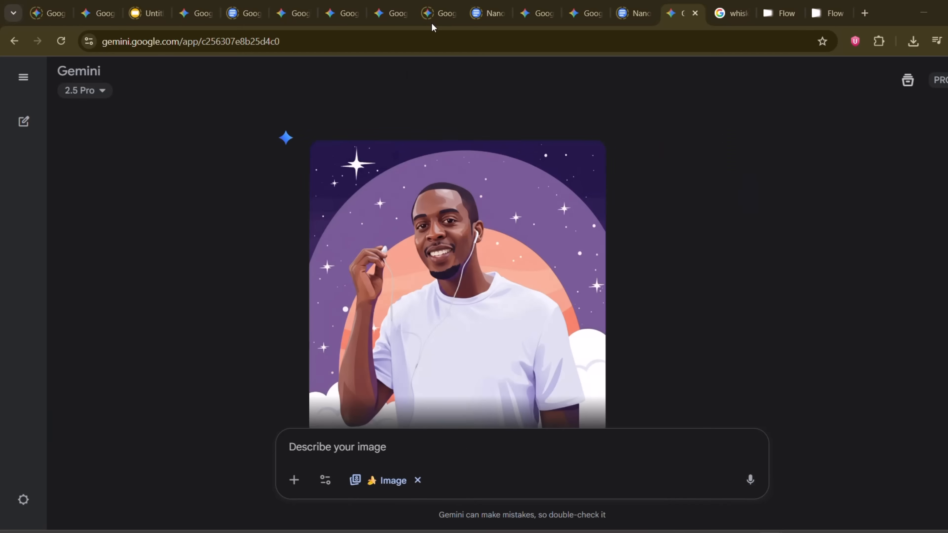
{"action": "left_click", "coordinate": [449, 224]}
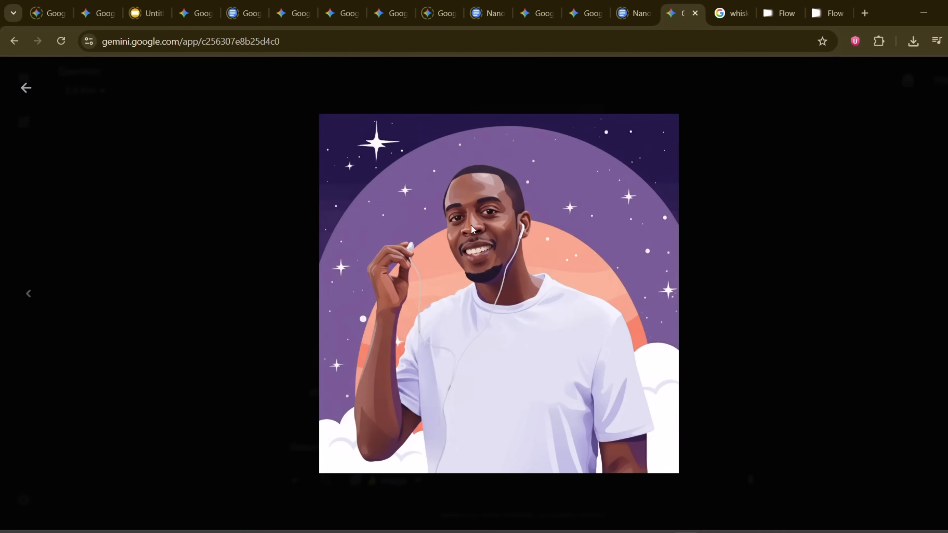
{"action": "key", "text": "Escape"}
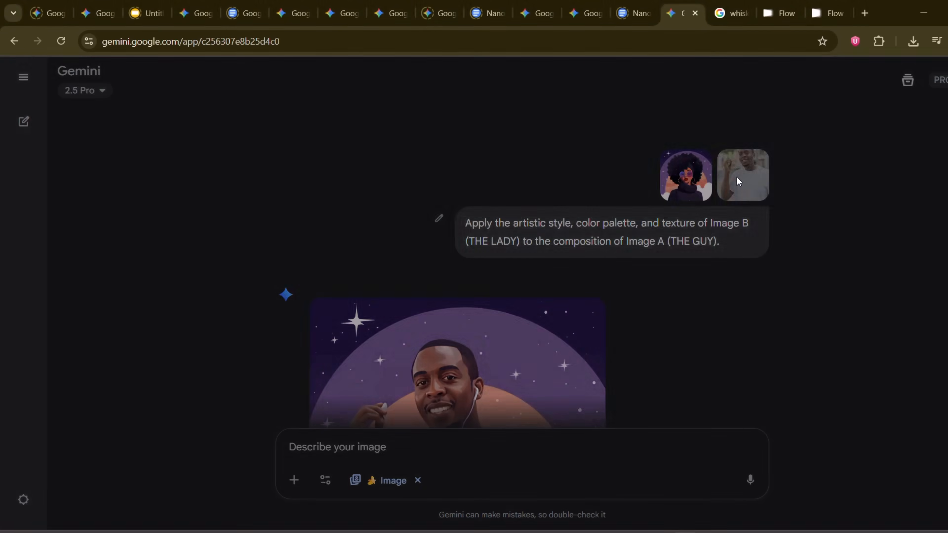
Step: View the original photo of the man, the lady illustration and the generated image enlarged to compare them
{"action": "left_click", "coordinate": [738, 182]}
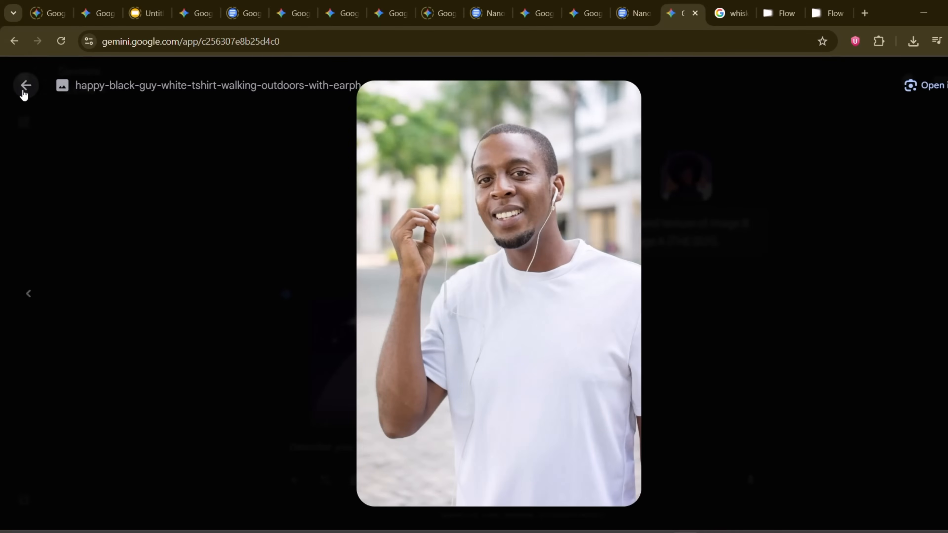
{"action": "left_click", "coordinate": [25, 87]}
{"action": "left_click", "coordinate": [672, 183]}
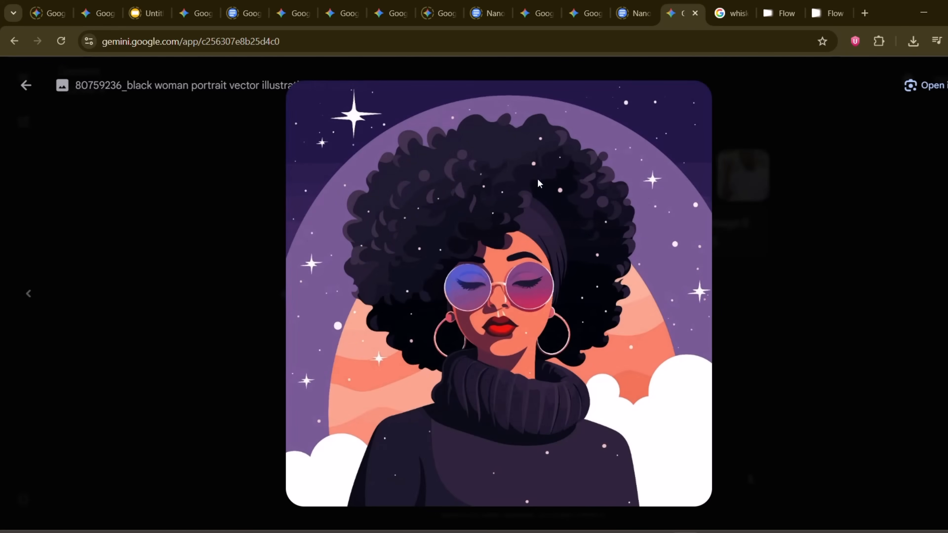
{"action": "left_click", "coordinate": [26, 88]}
{"action": "left_click", "coordinate": [452, 267]}
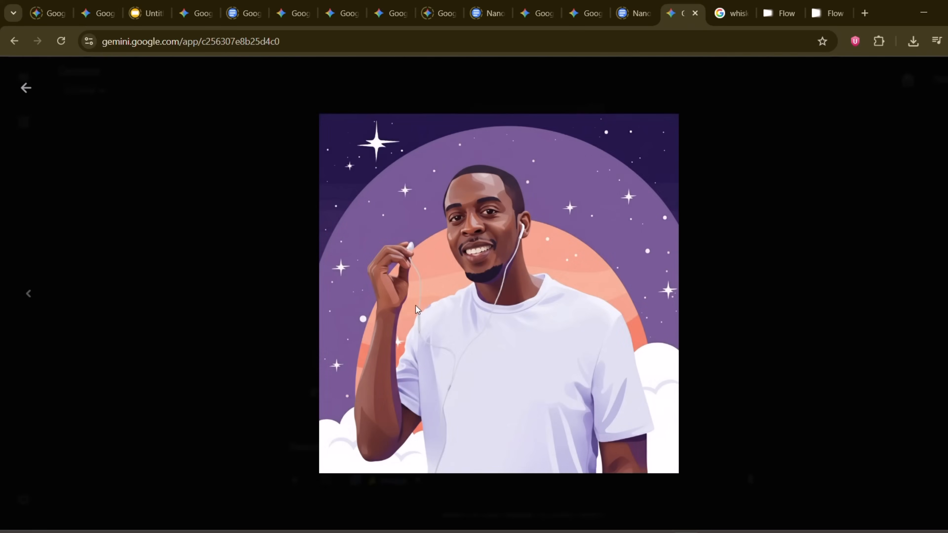